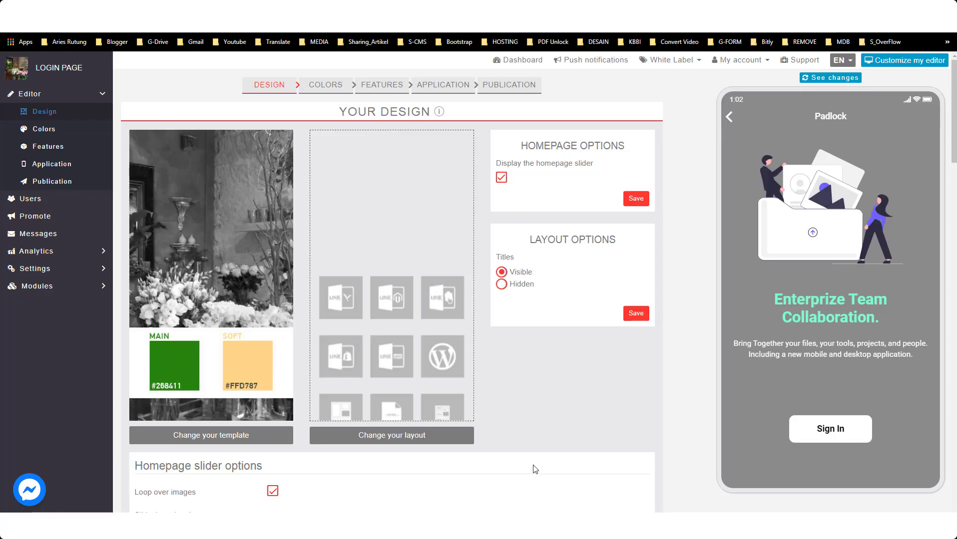
Look through the layout choices and the template gallery for the app design, closing both without changing the selection.
left_click(405, 435)
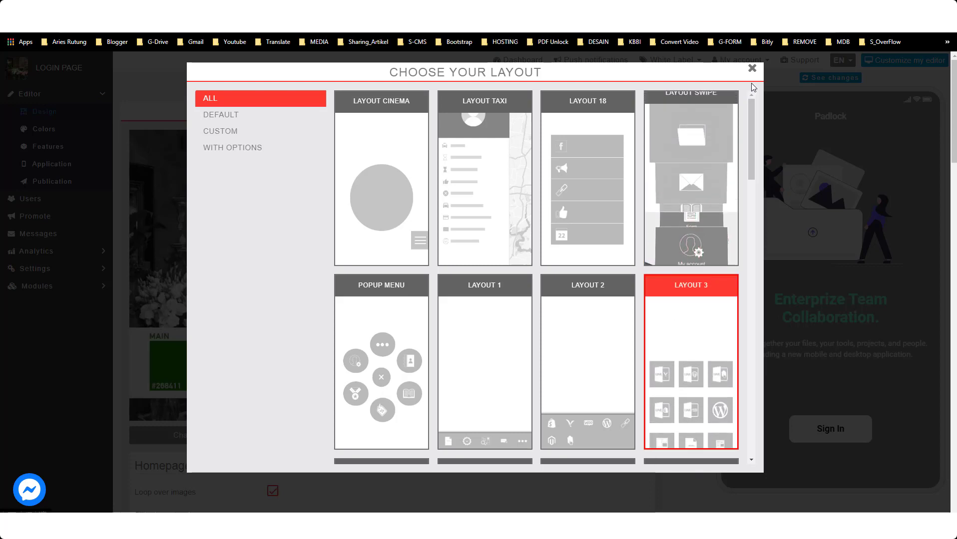
left_click(752, 68)
left_click(230, 437)
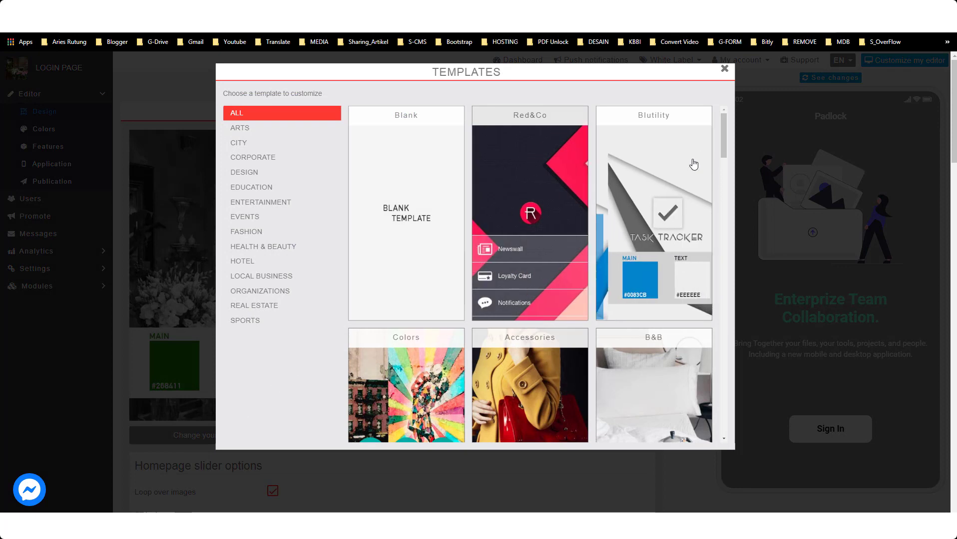
left_click_drag(726, 138, 729, 251)
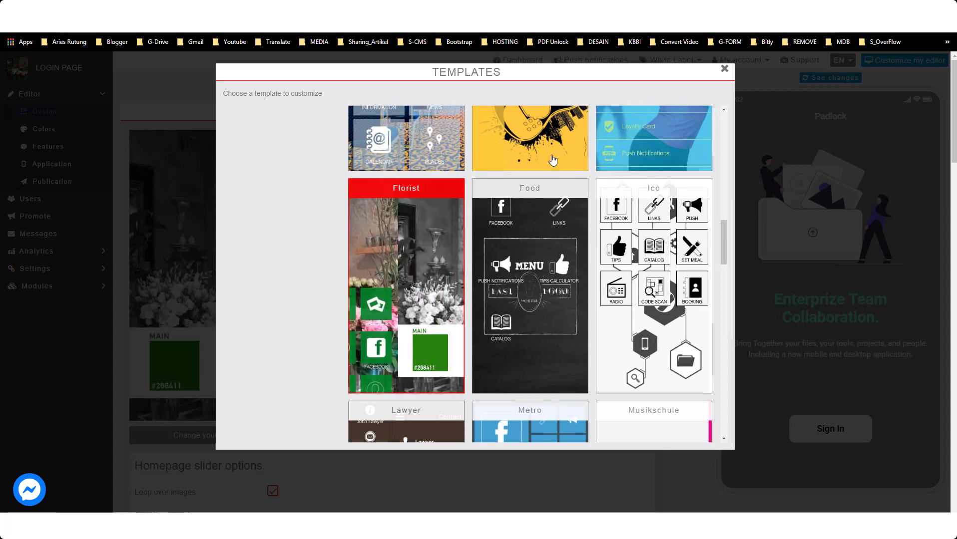
left_click(723, 68)
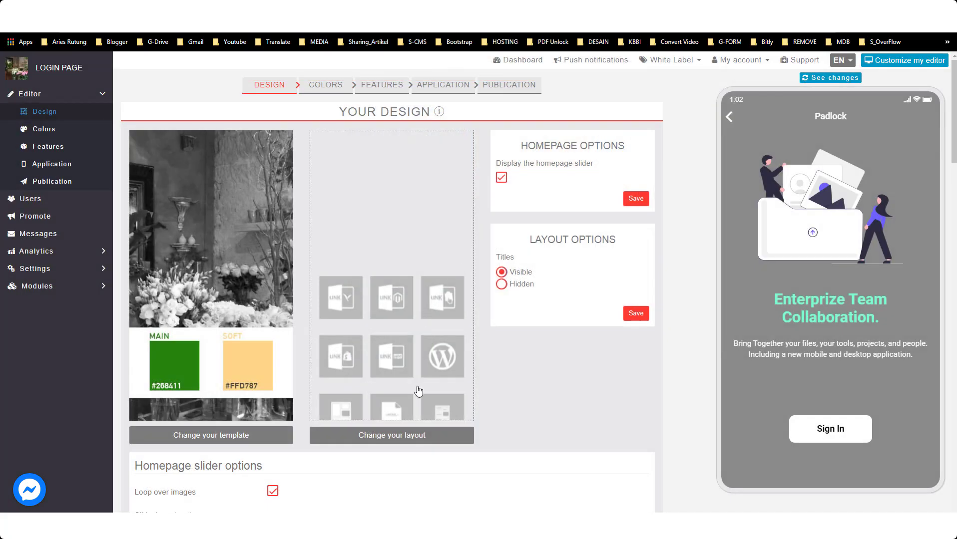
left_click(406, 439)
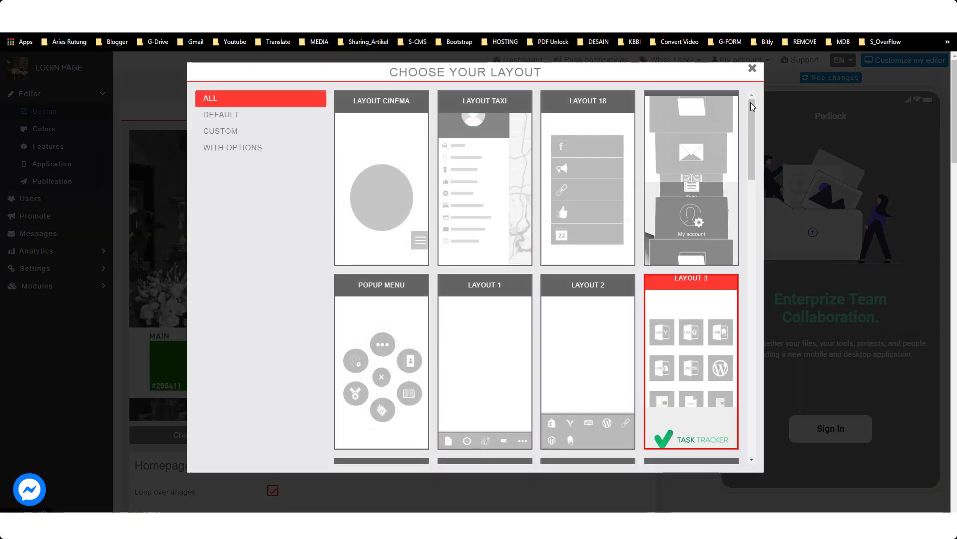
left_click(752, 68)
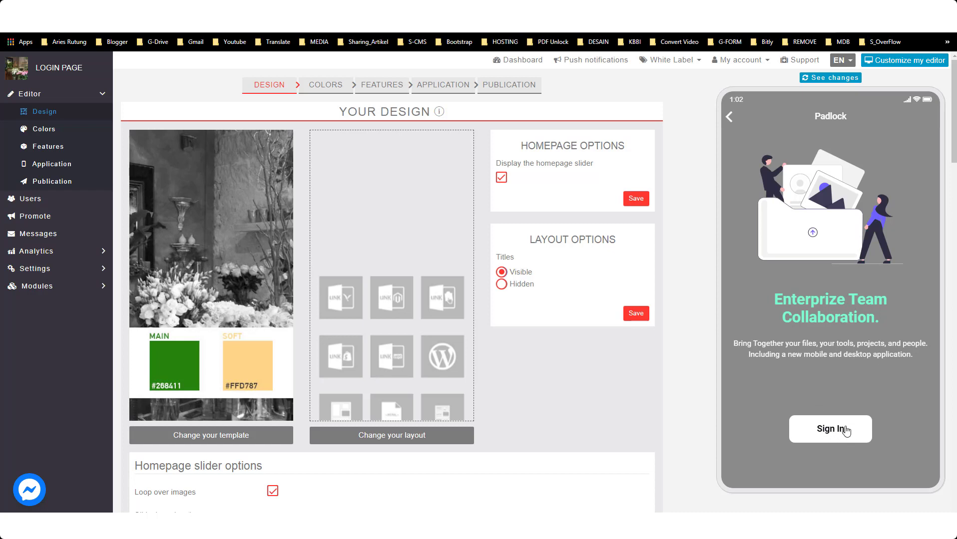
Sign in to the previewed app with the prefilled account and refresh the preview to load its homepage.
left_click(832, 432)
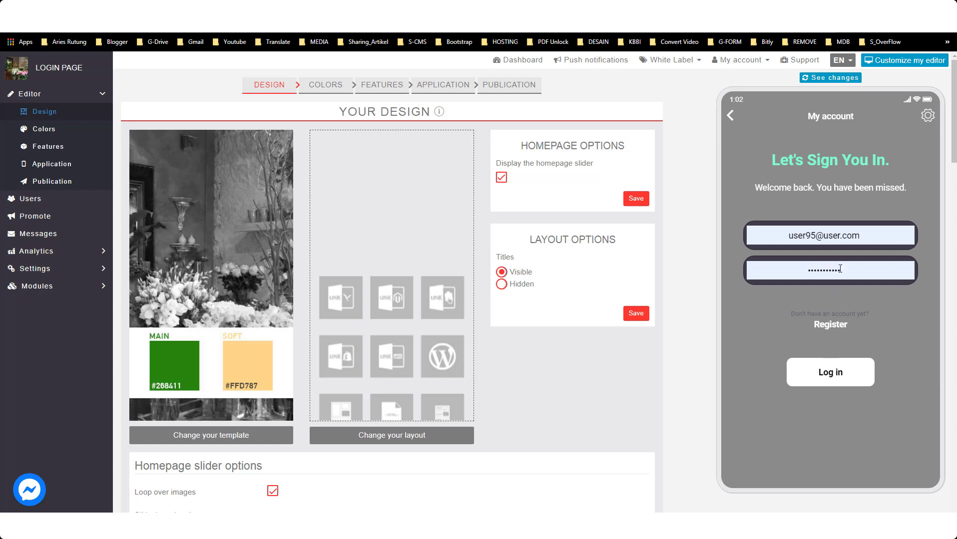
left_click(835, 374)
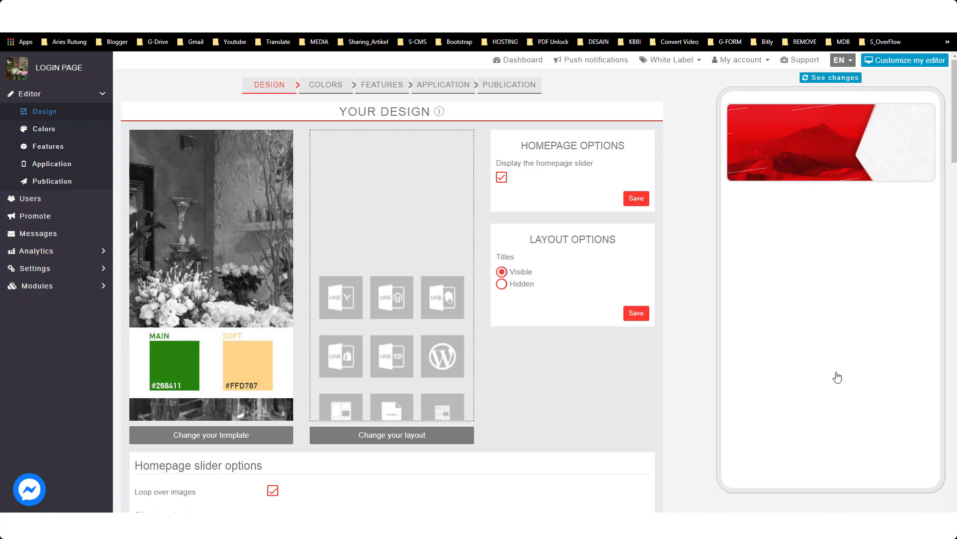
left_click(837, 79)
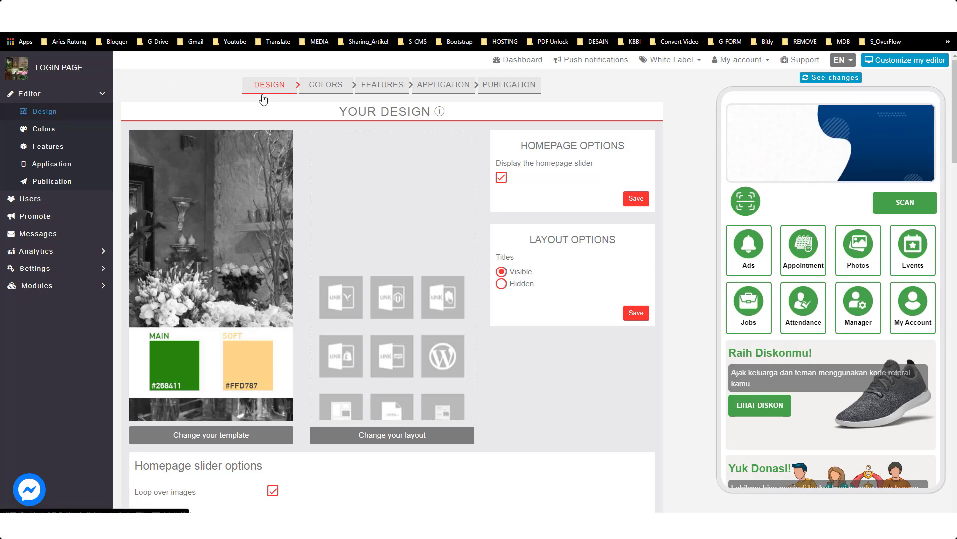
Browse the app templates down to the row with Florist, Food and Ico, and close the gallery without picking one.
left_click(211, 436)
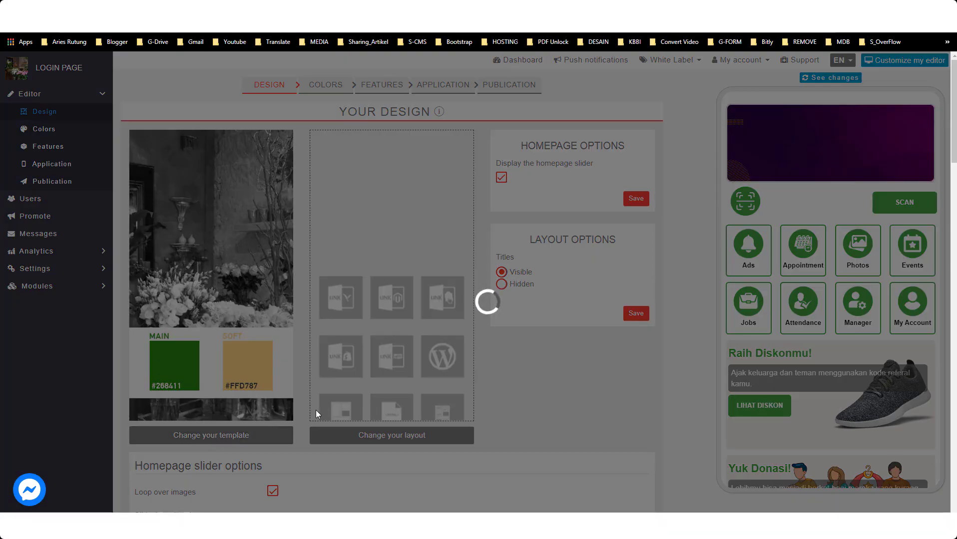
scroll(506, 299, "down", 3)
scroll(507, 299, "down", 6)
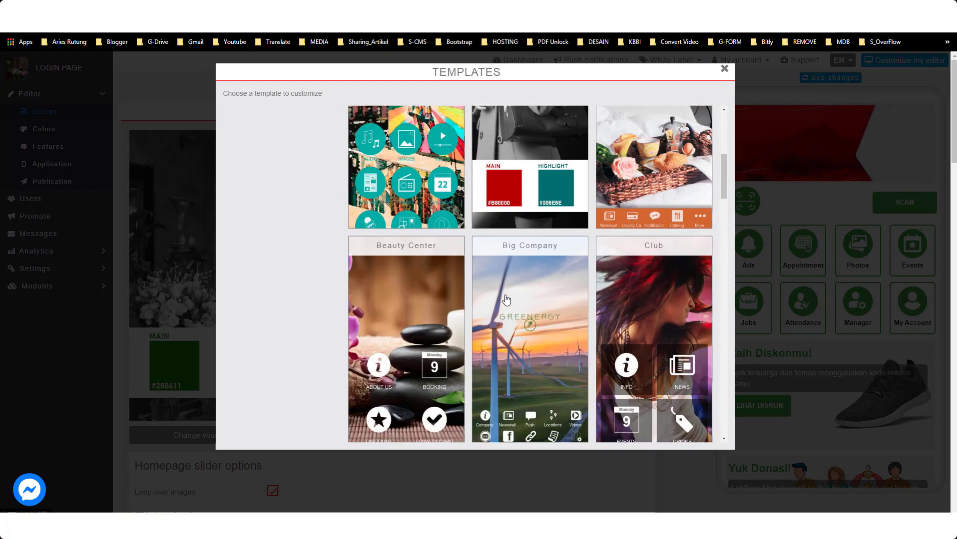
scroll(506, 298, "down", 3)
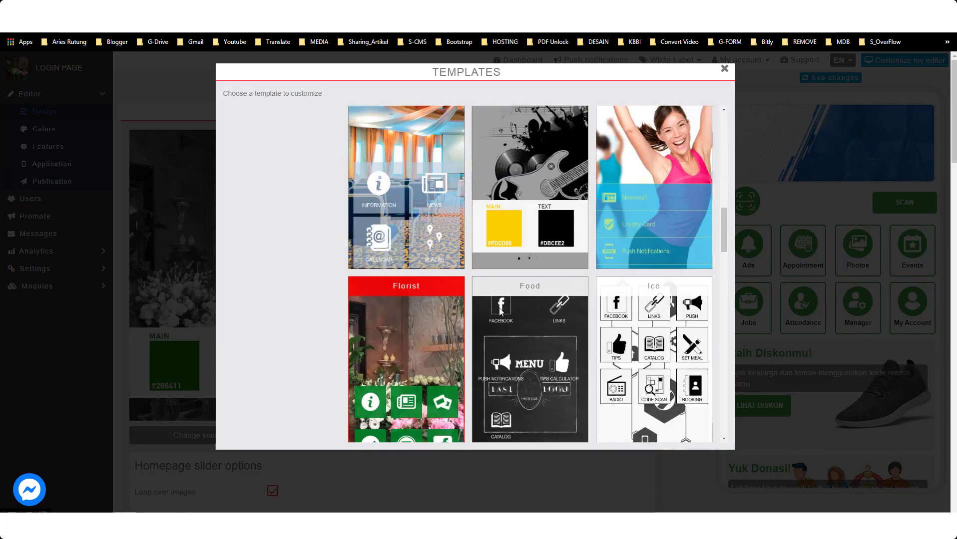
left_click(725, 70)
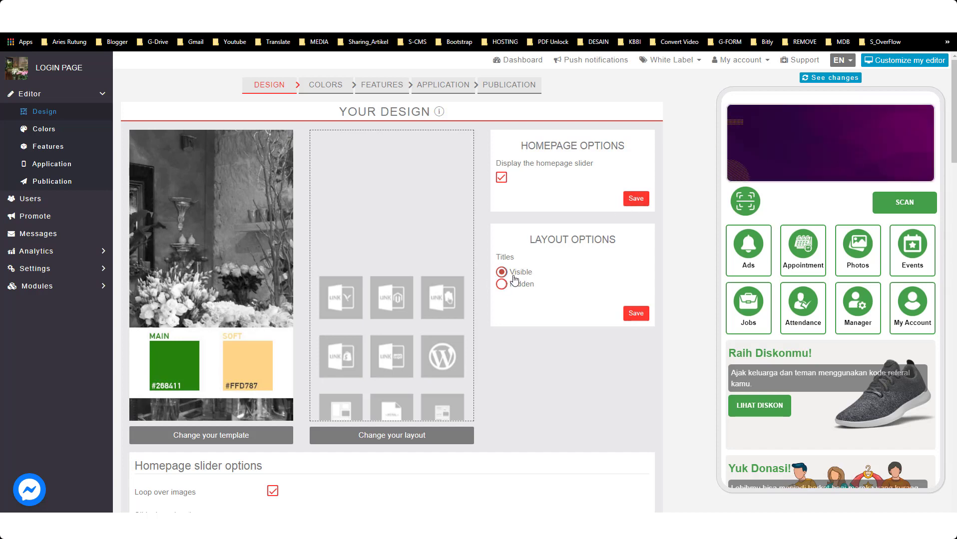
Examine the homepage slider options, including looping, duration, position, opacity and height, and the pictures used in the slider.
scroll(476, 268, "down", 2)
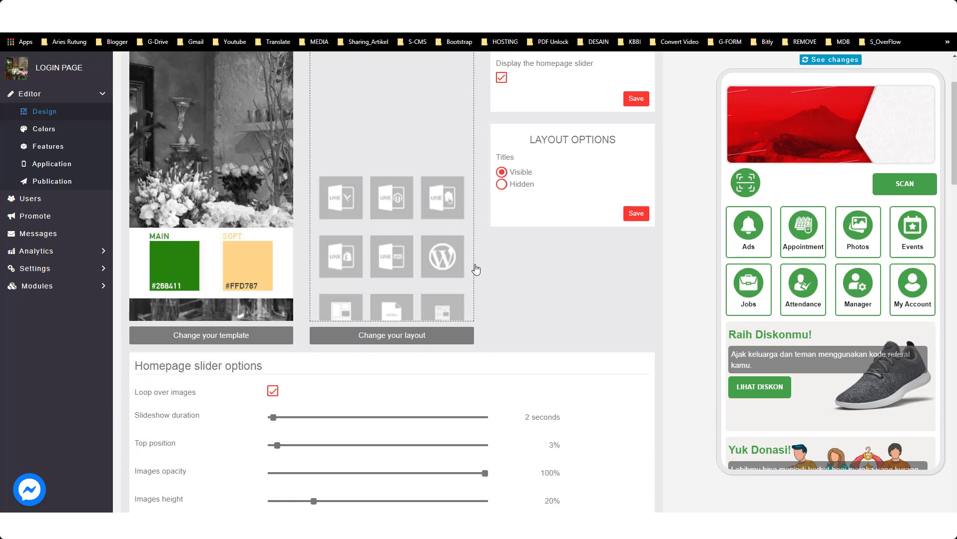
scroll(475, 268, "down", 2)
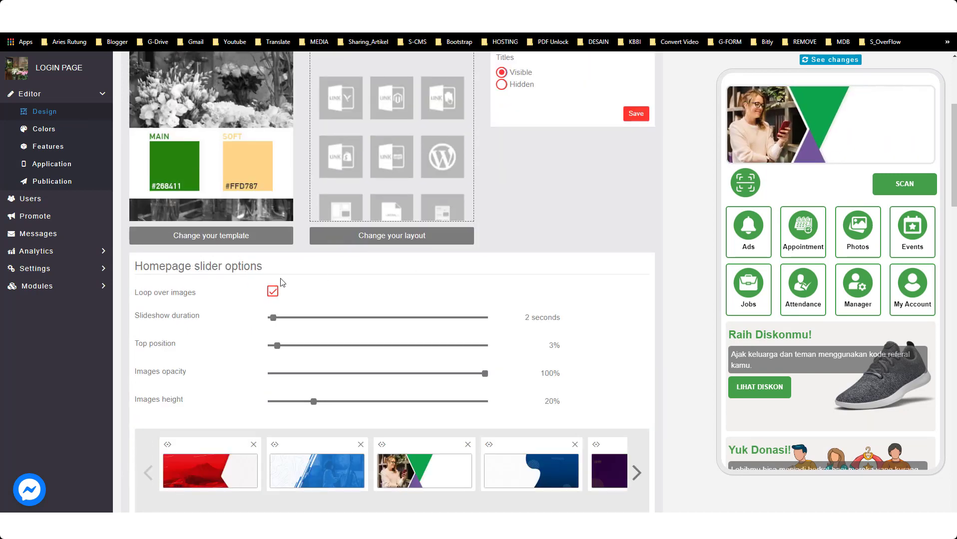
scroll(282, 282, "down", 2)
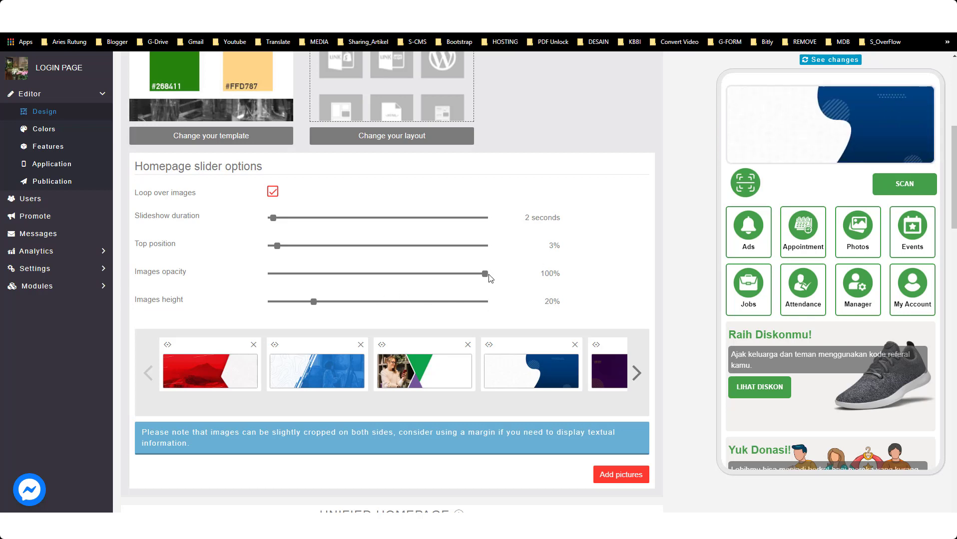
left_click_drag(486, 278, 538, 280)
scroll(518, 313, "down", 1)
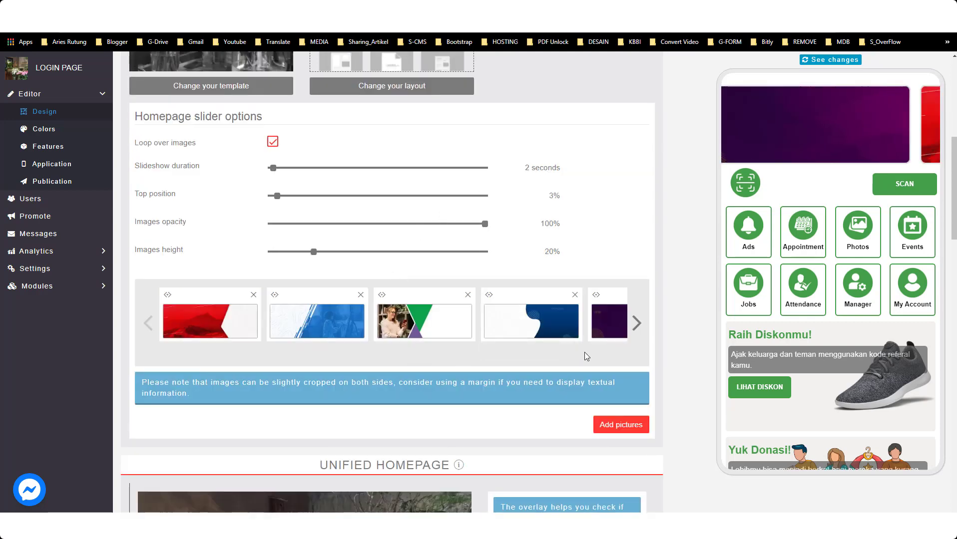
scroll(393, 418, "down", 2)
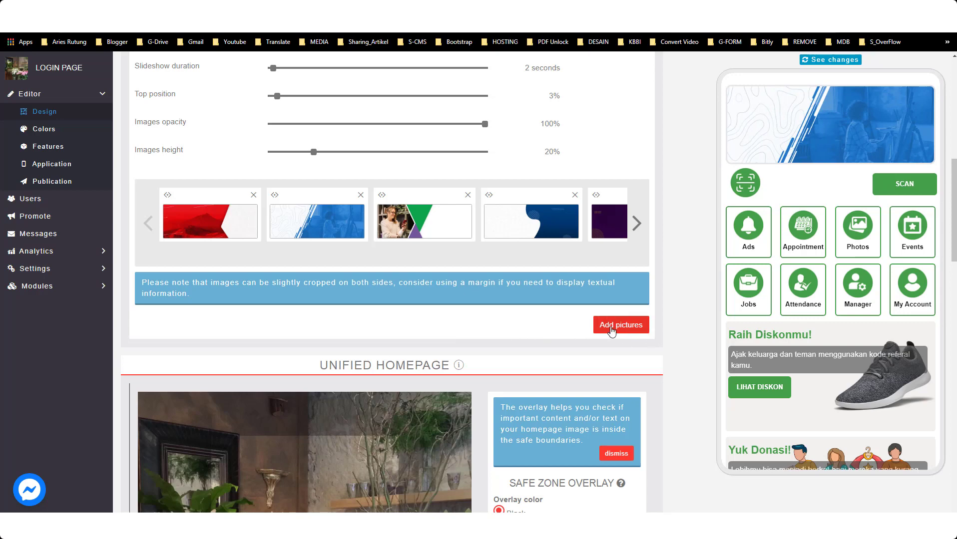
scroll(525, 356, "down", 3)
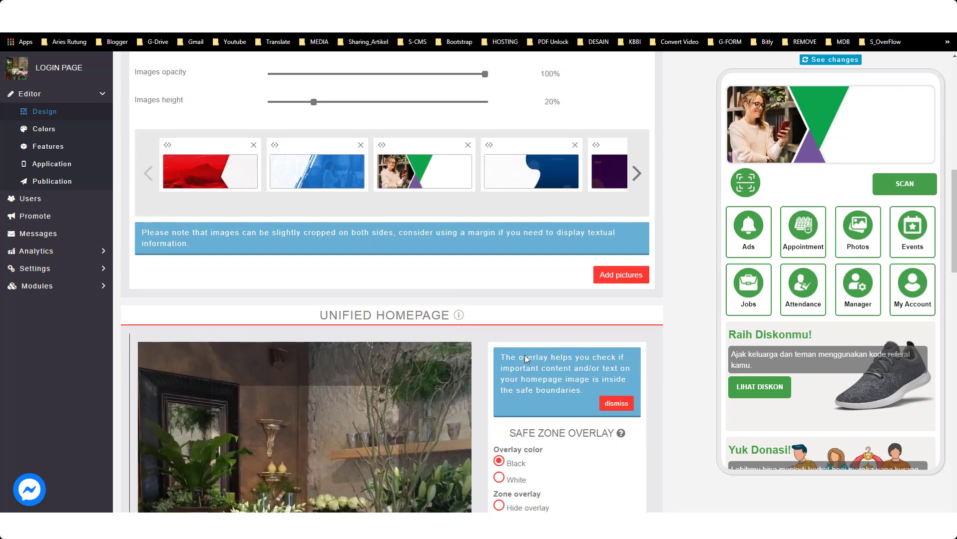
Review the unified homepage image and overlay options, the localization settings and the font families, and return to the start of the design page.
scroll(525, 355, "down", 1)
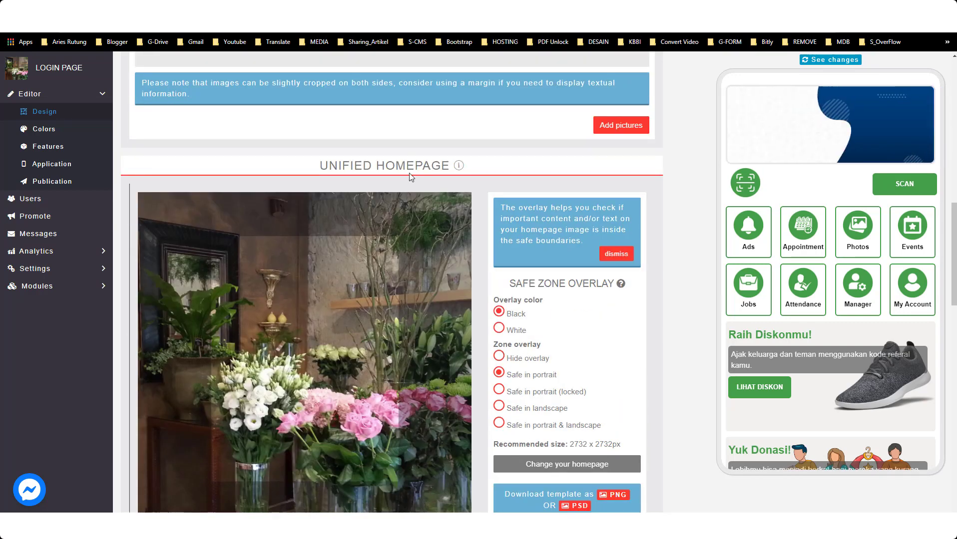
scroll(429, 198, "down", 3)
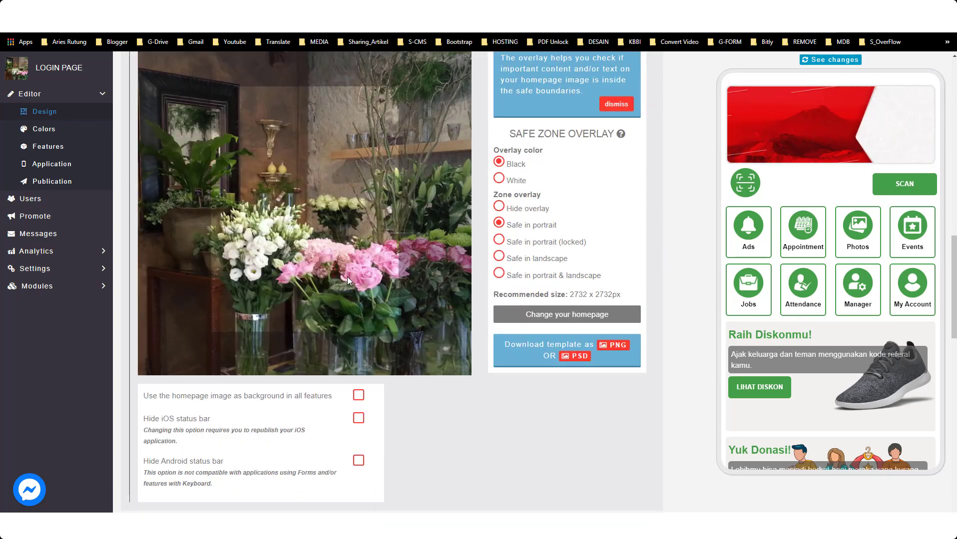
scroll(380, 285, "up", 2)
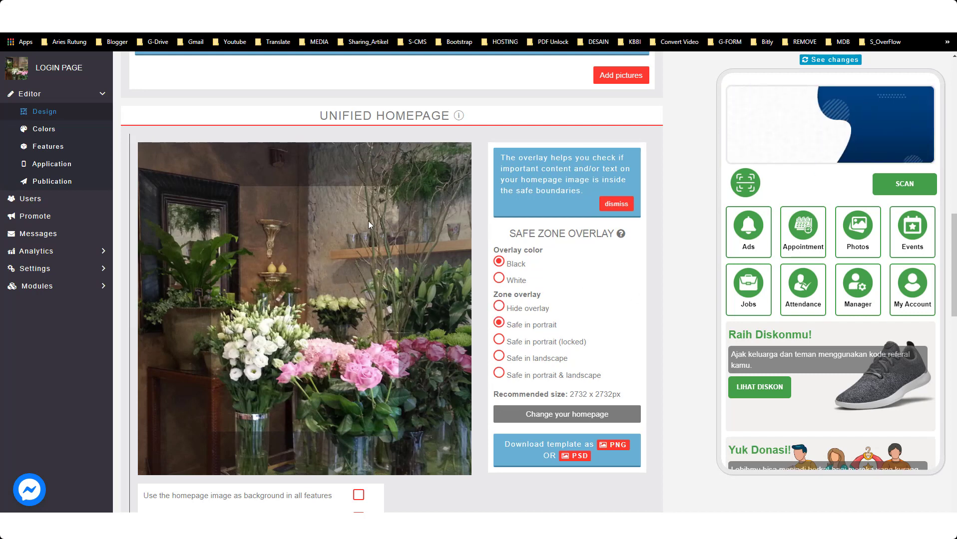
scroll(407, 274, "down", 7)
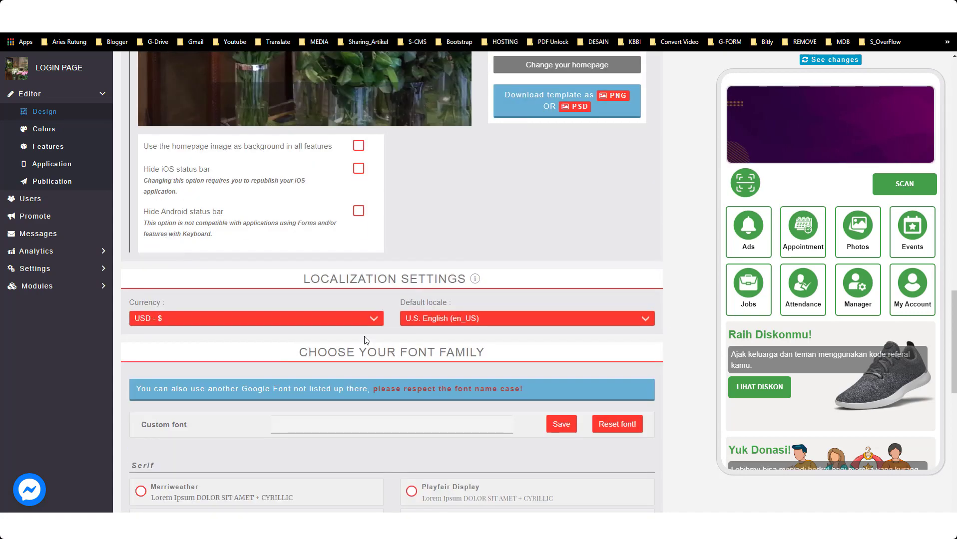
scroll(297, 446, "down", 7)
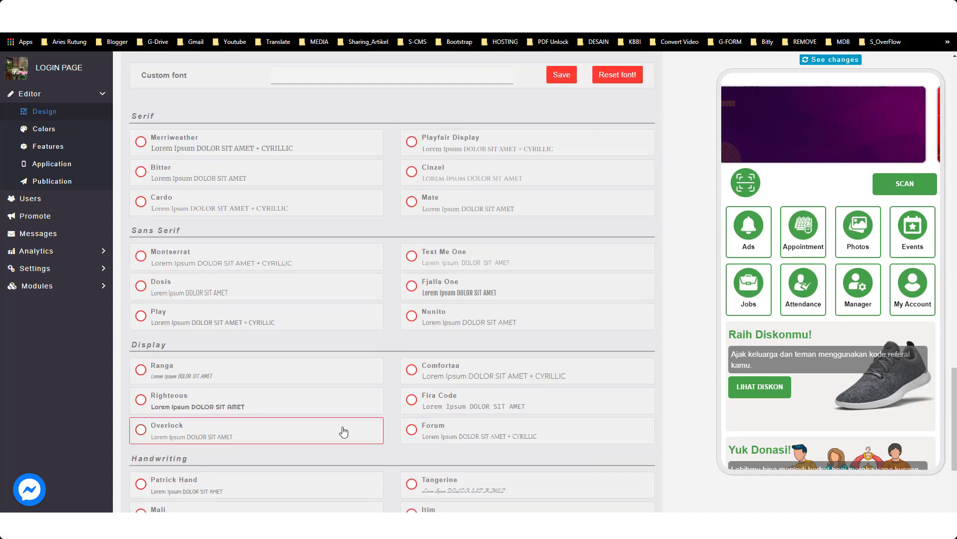
scroll(341, 434, "down", 3)
scroll(344, 432, "up", 8)
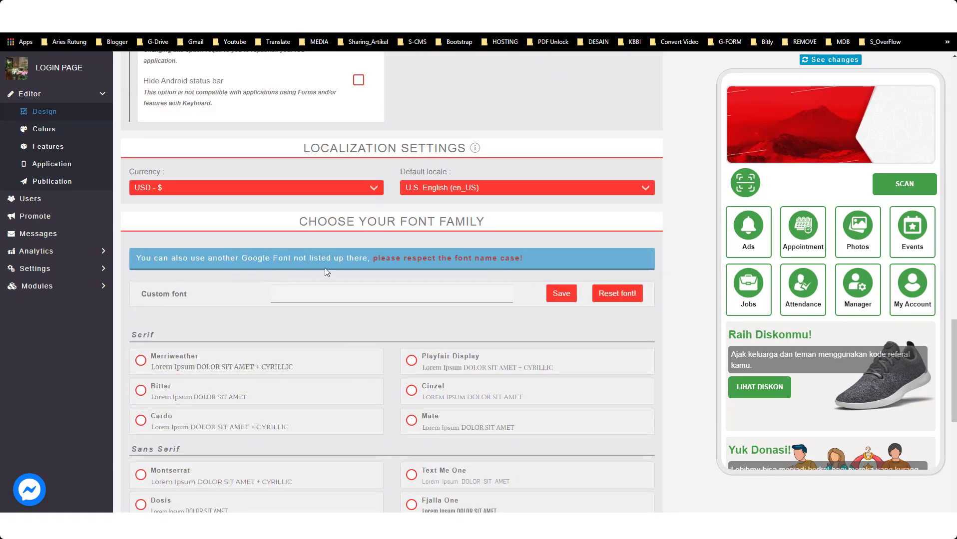
scroll(353, 288, "up", 2)
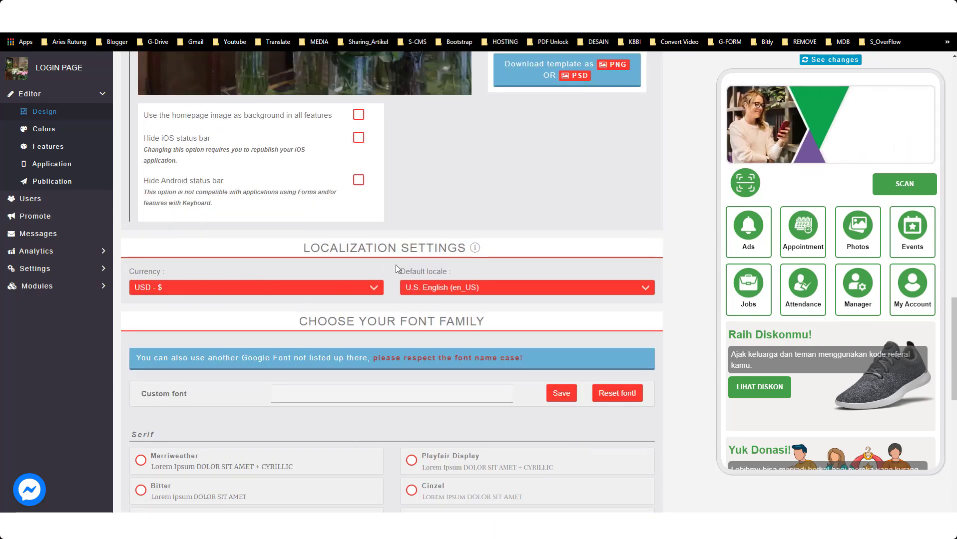
scroll(395, 265, "up", 11)
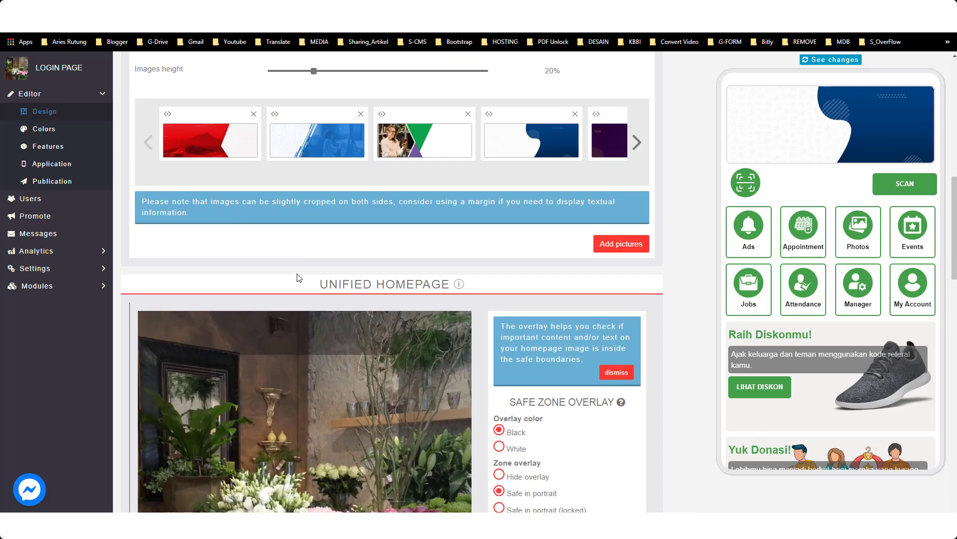
scroll(297, 278, "up", 7)
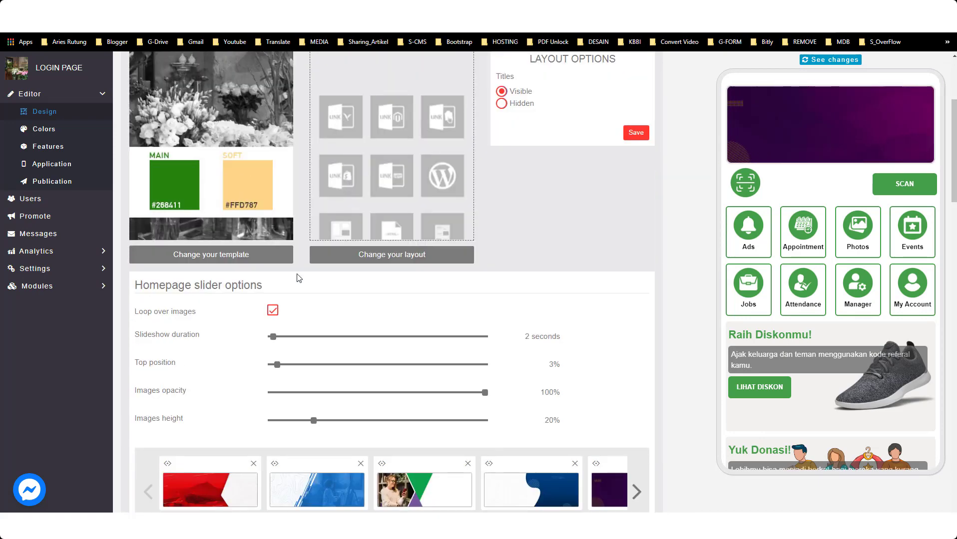
scroll(298, 277, "up", 4)
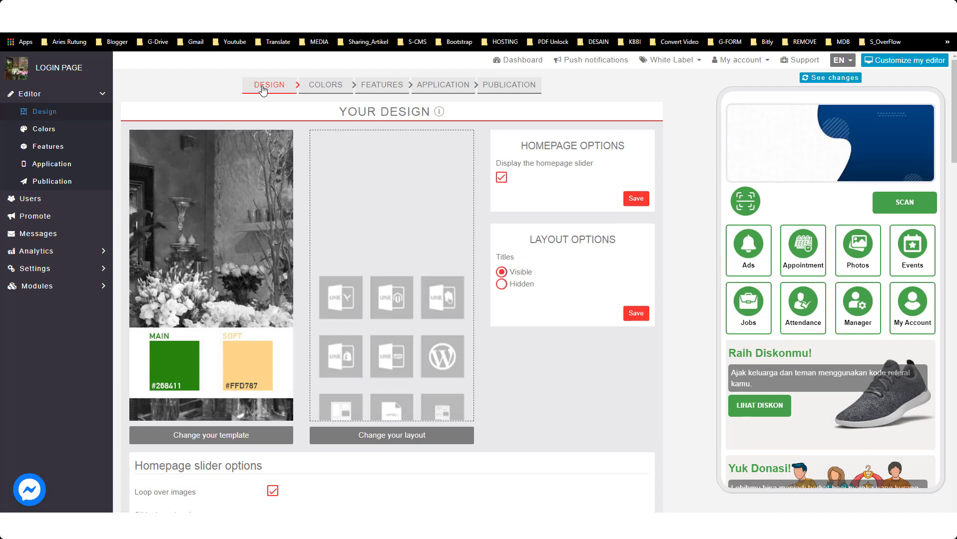
Open the app's color settings and examine the text, background and border colors from the General section through Buttons.
left_click(315, 89)
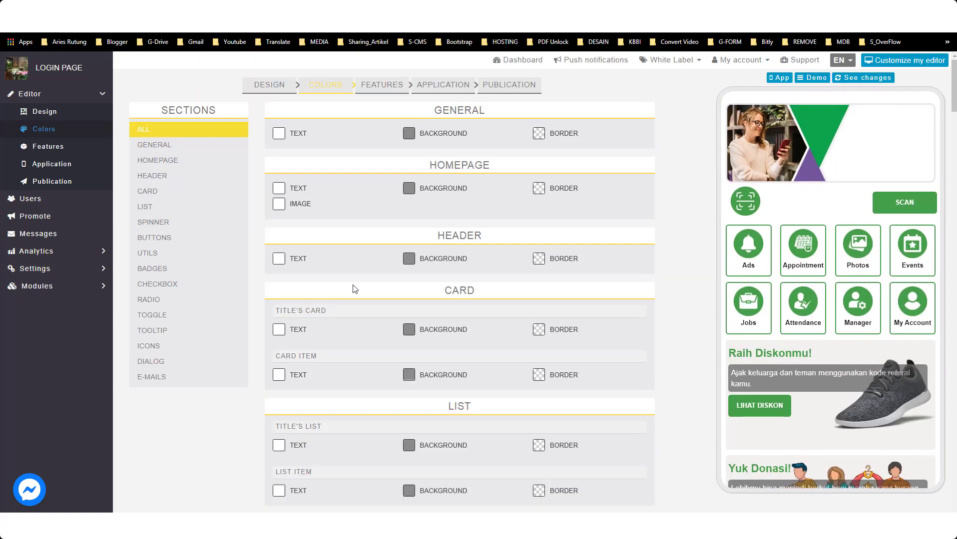
scroll(362, 240, "down", 3)
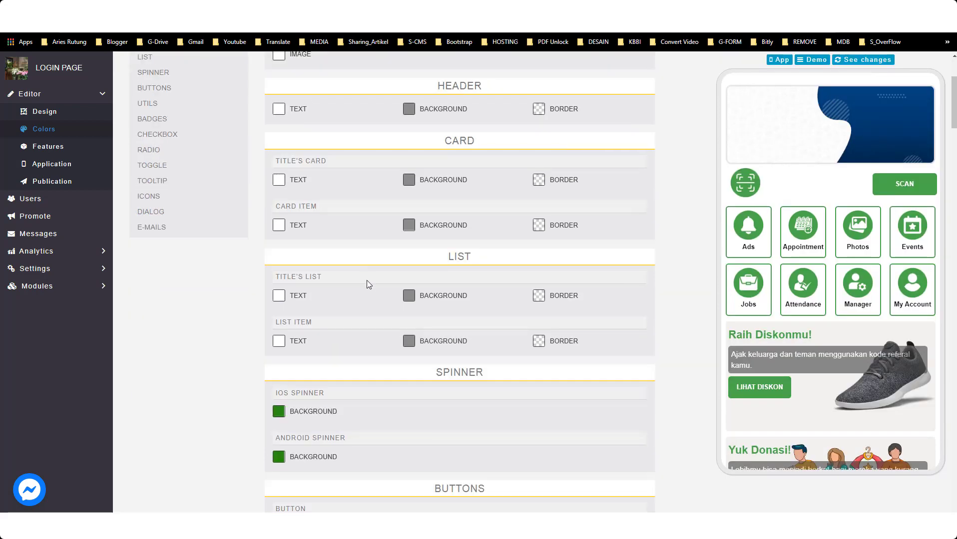
scroll(370, 293, "up", 3)
scroll(403, 232, "down", 5)
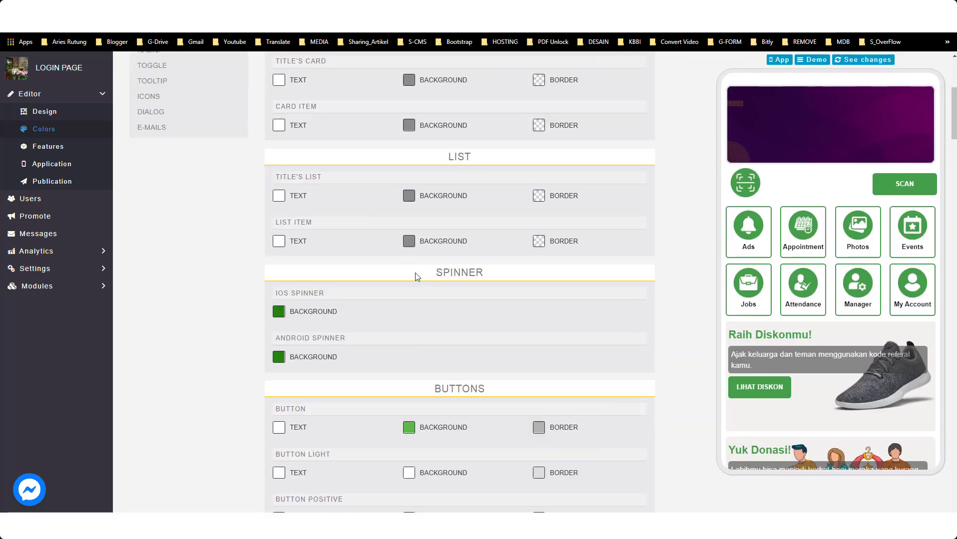
scroll(414, 277, "up", 5)
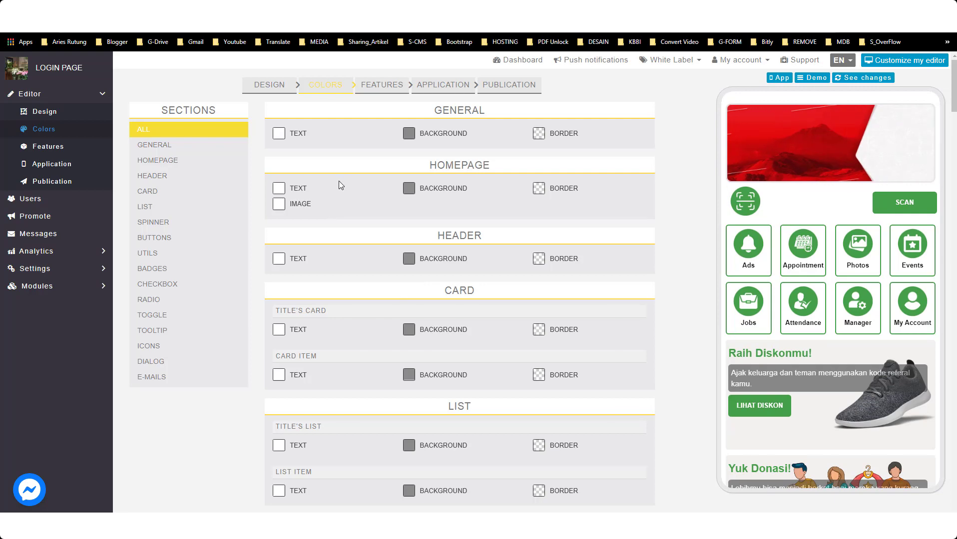
Go to the app's features and open the page settings of the Padlock page.
left_click(382, 91)
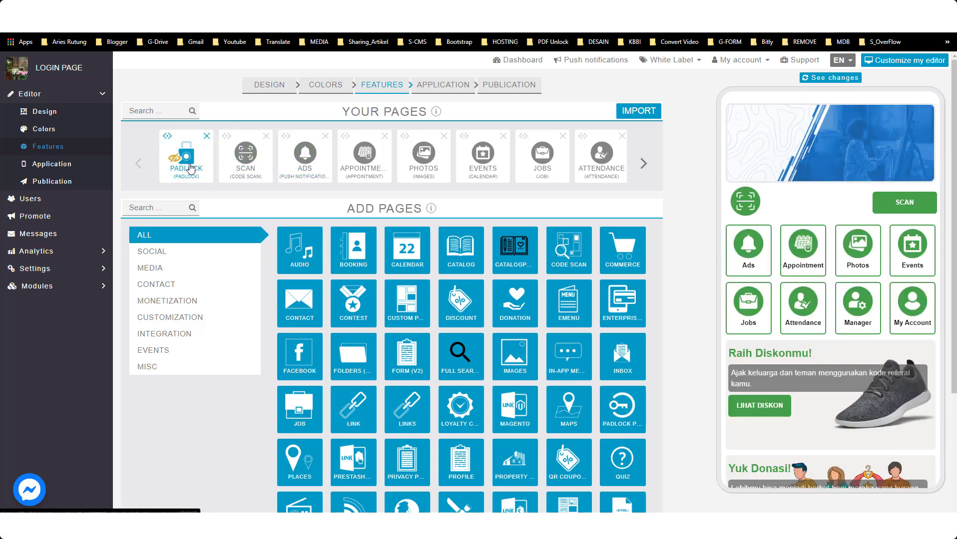
left_click(186, 164)
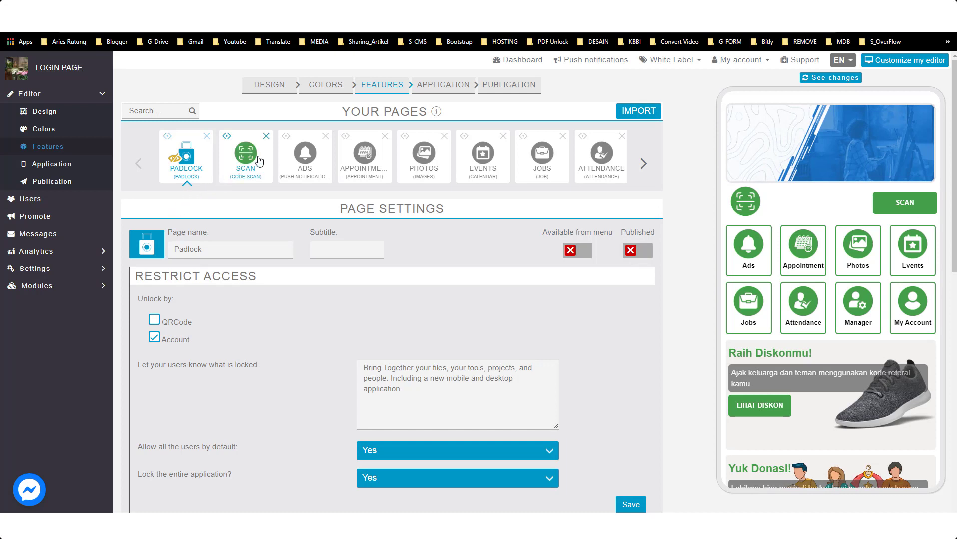
Look through the app's pages from Padlock to Donasi and compare them with the homepage preview down to the donation banner.
left_click(643, 164)
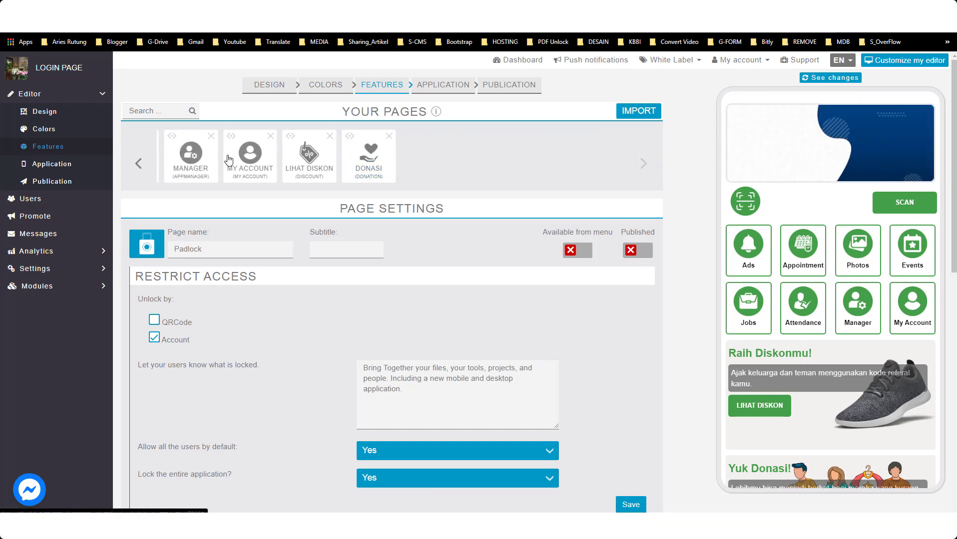
left_click(138, 164)
left_click(138, 165)
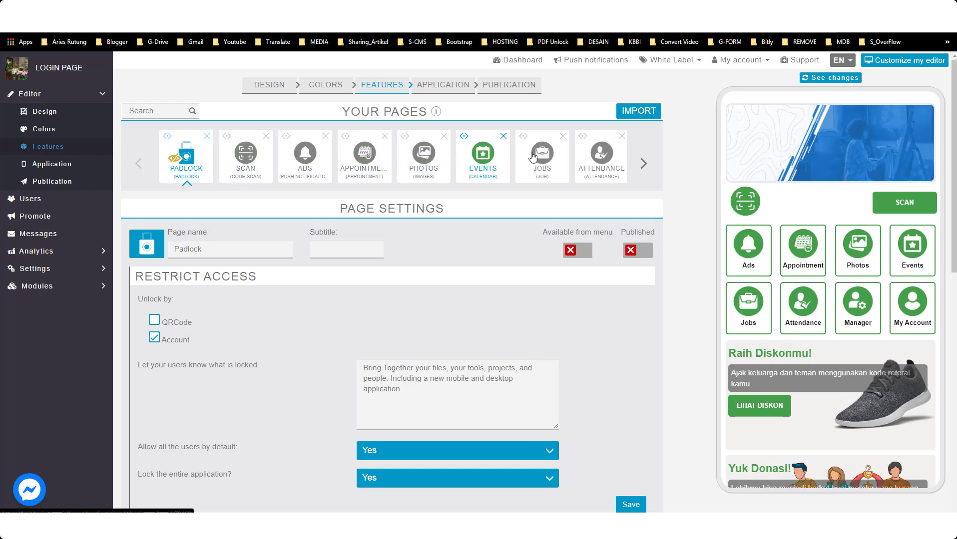
left_click(645, 165)
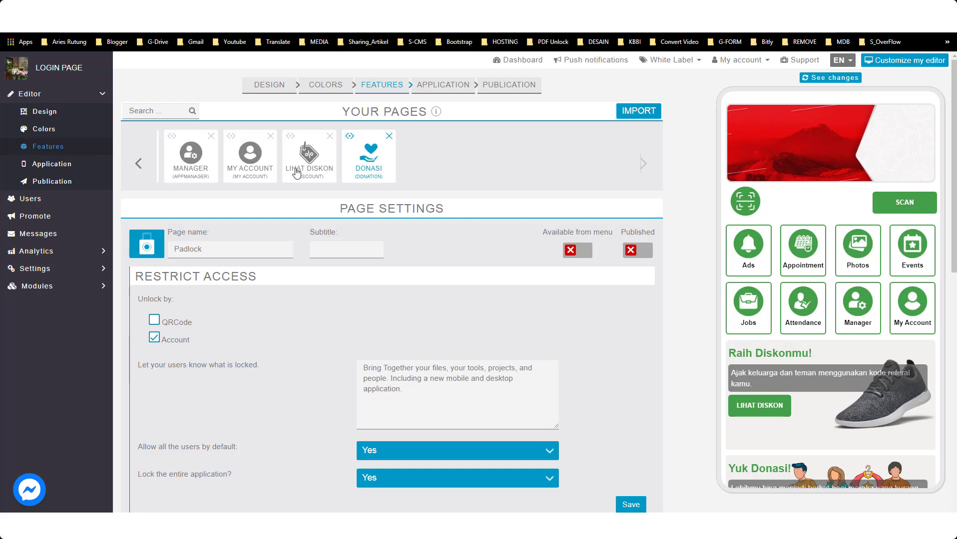
left_click(139, 164)
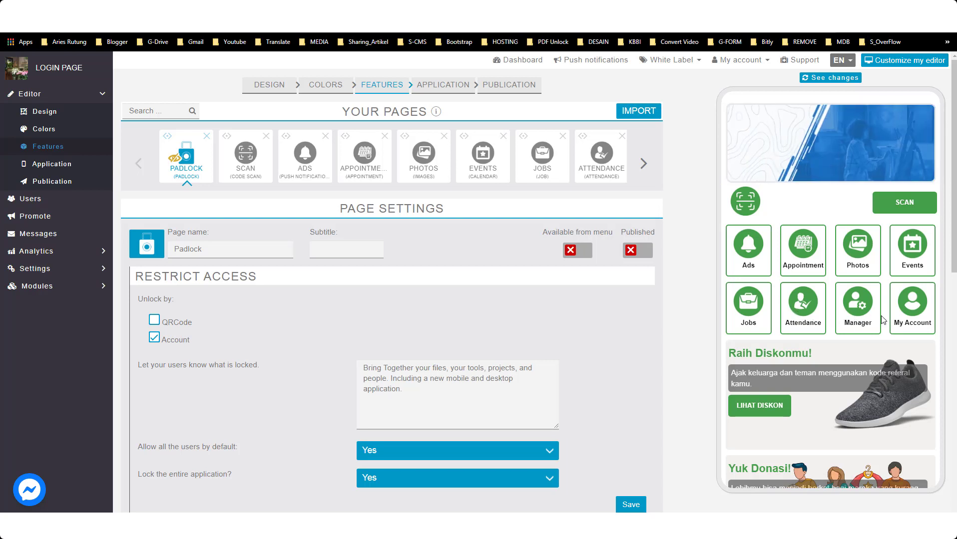
left_click(644, 164)
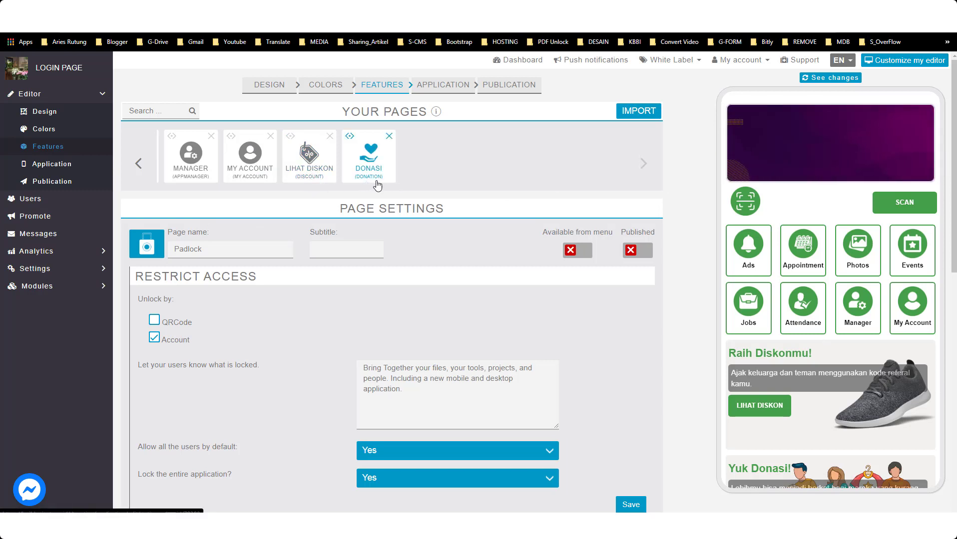
scroll(788, 307, "down", 2)
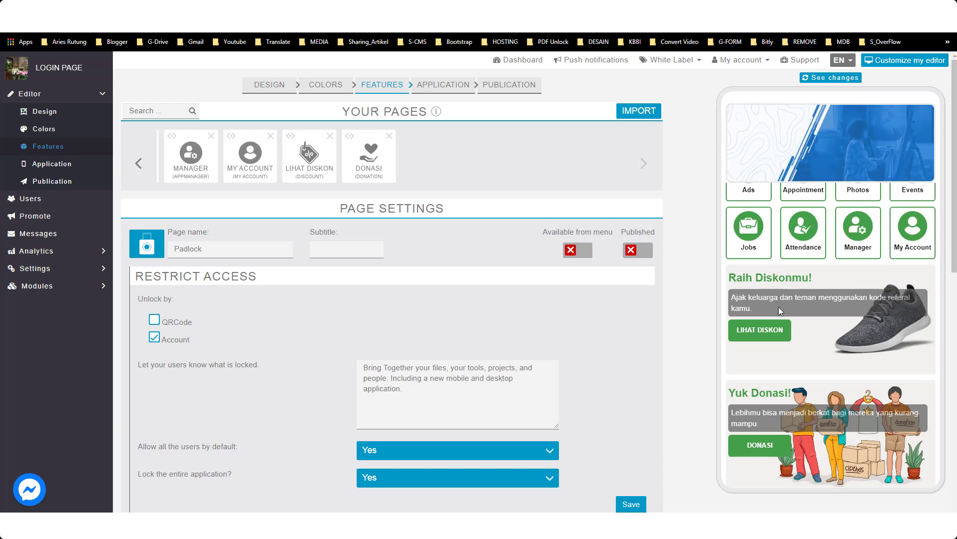
scroll(787, 307, "up", 3)
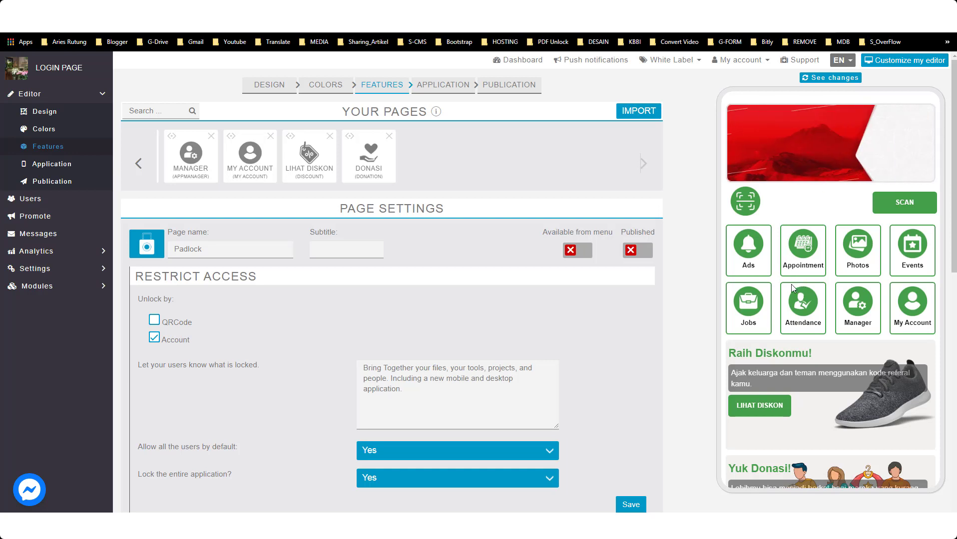
Open the color settings and examine the TEMPLATE comment and the ion-view[state="home"] background rule in the custom SCSS code.
left_click(323, 89)
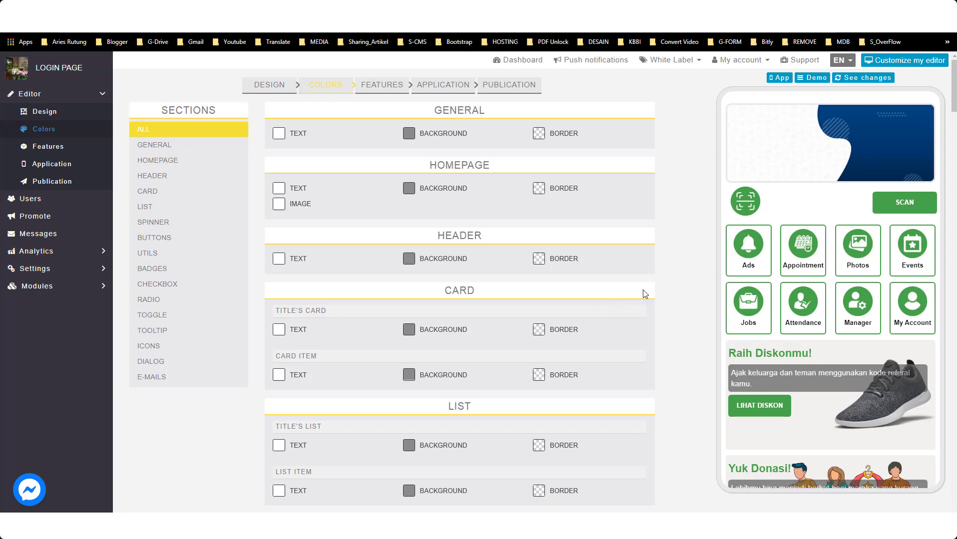
scroll(447, 288, "down", 20)
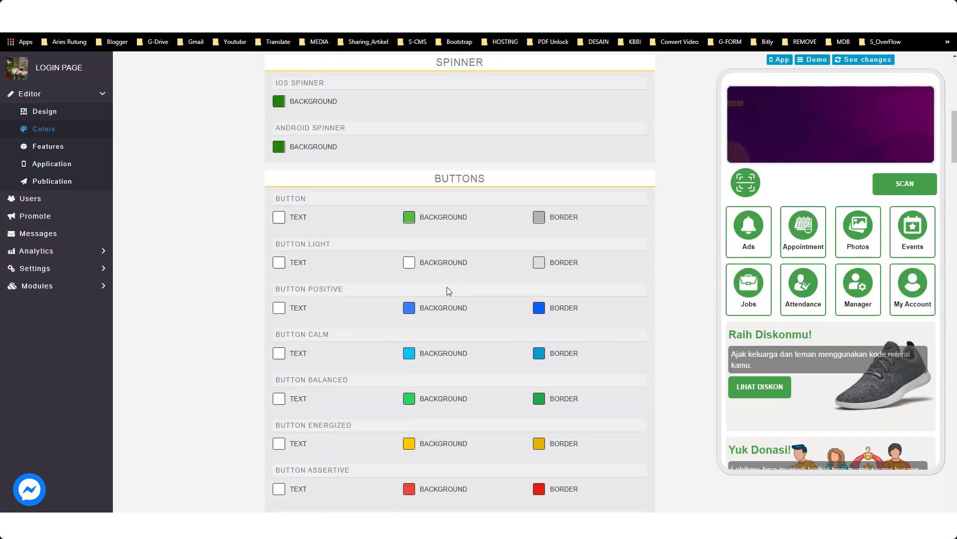
scroll(446, 292, "down", 20)
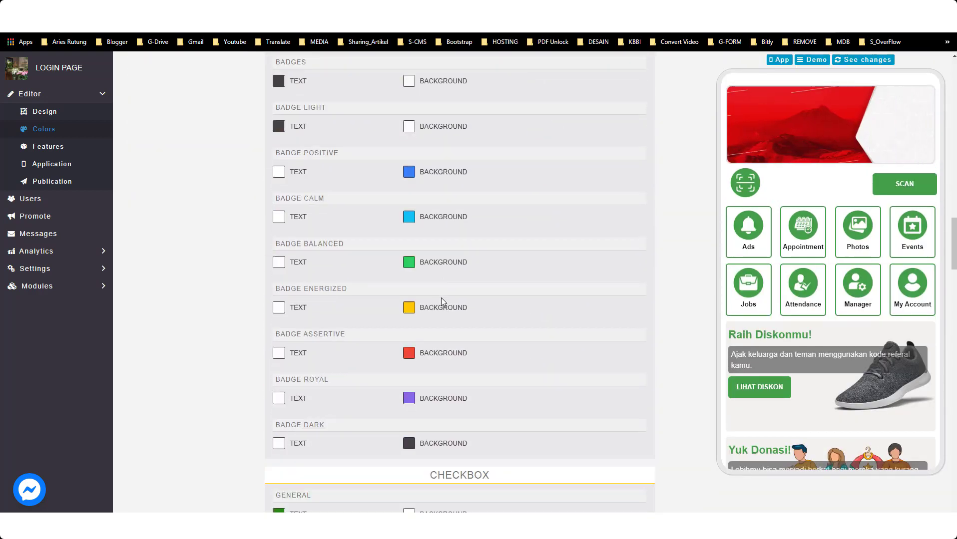
scroll(441, 341, "down", 20)
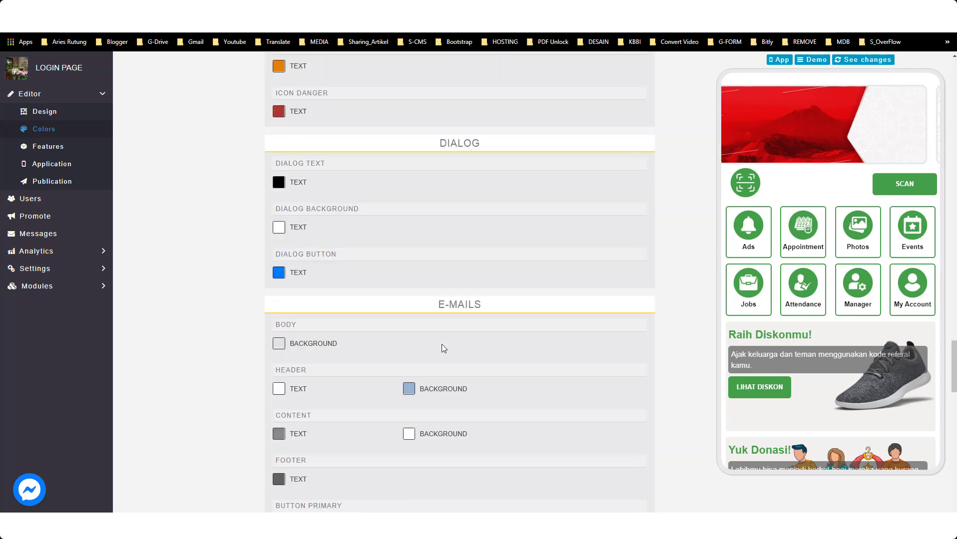
scroll(442, 345, "down", 15)
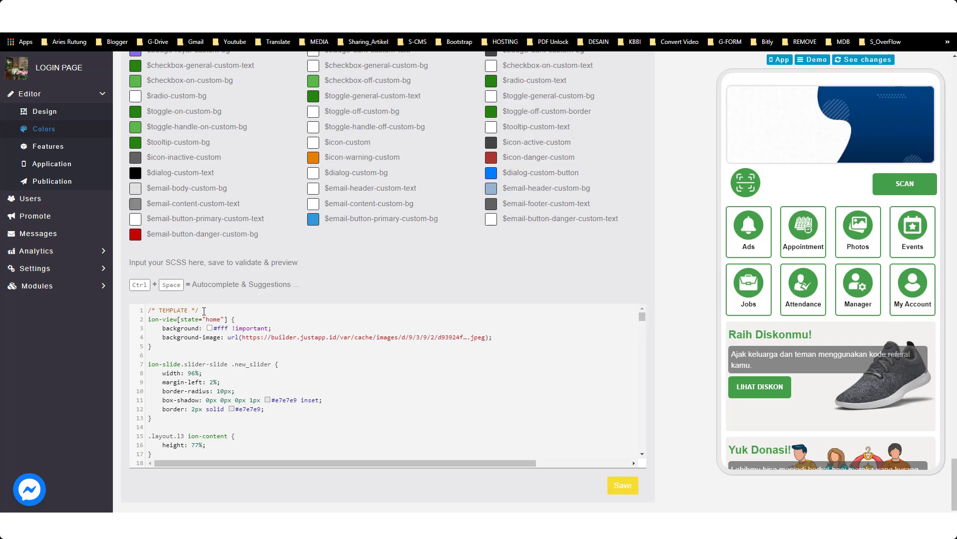
left_click_drag(204, 311, 149, 316)
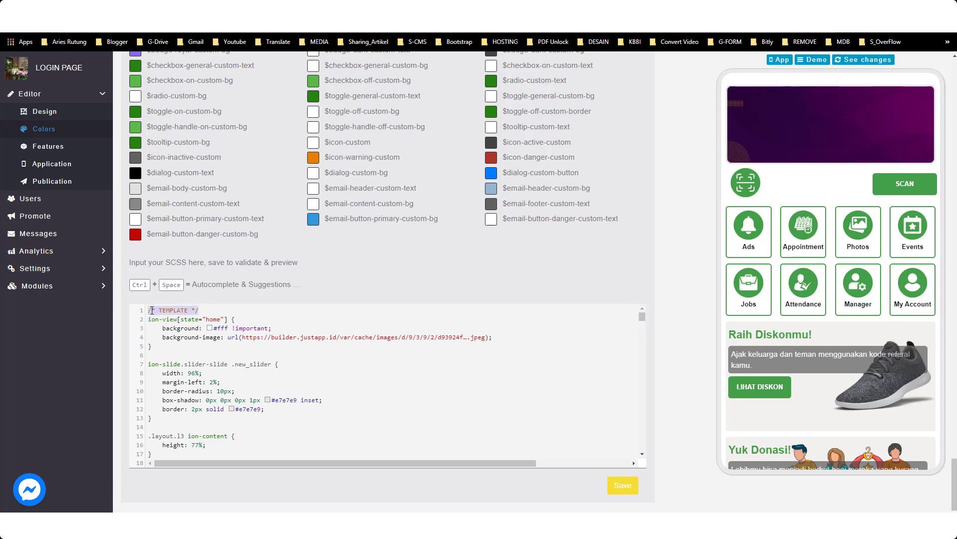
left_click(152, 311)
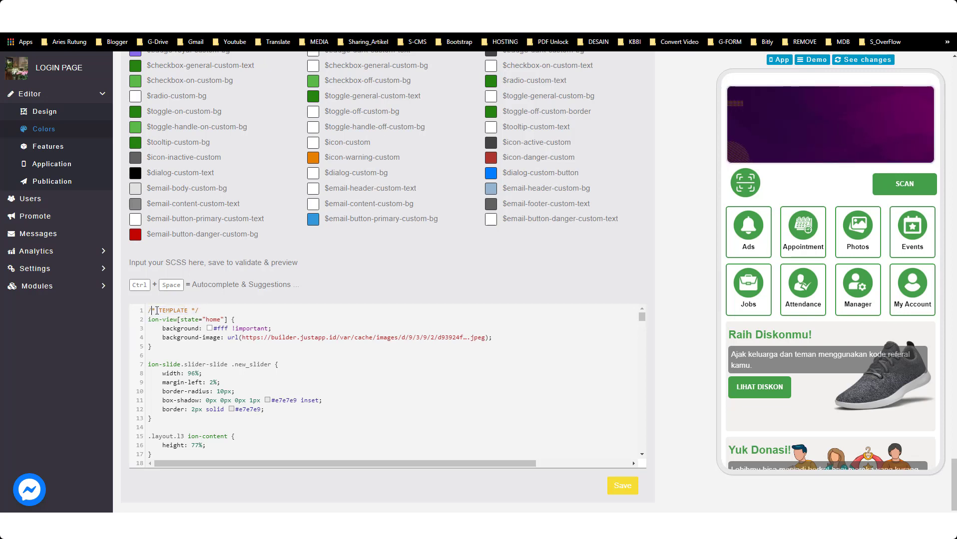
left_click_drag(204, 311, 148, 316)
left_click(200, 320)
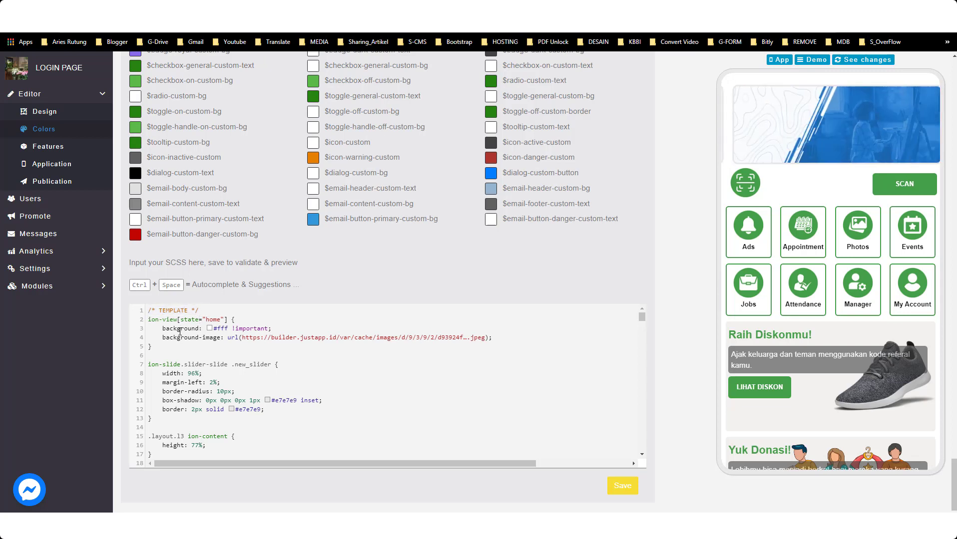
left_click_drag(147, 347, 140, 320)
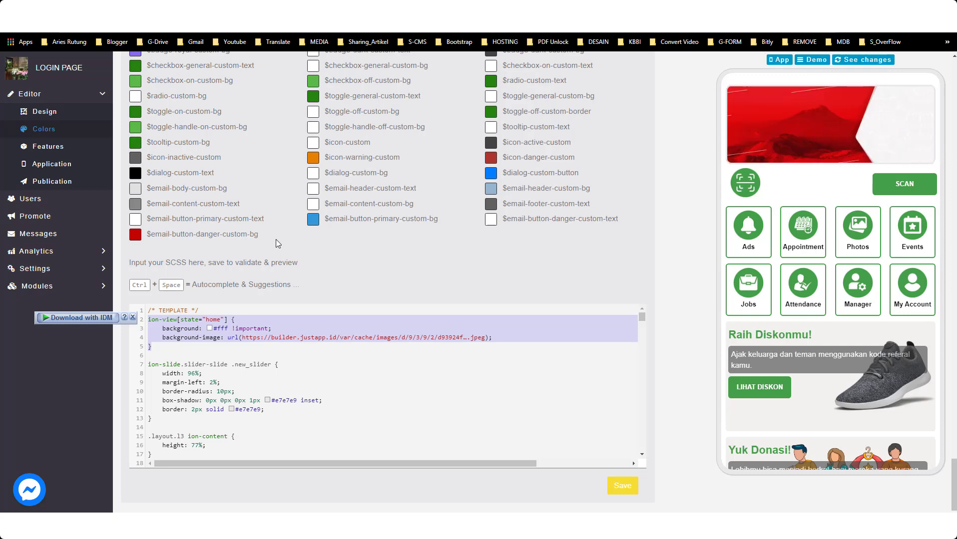
Delete the ion-view[state="home"] rule from the custom SCSS, save the code and refresh the app preview.
scroll(277, 242, "up", 20)
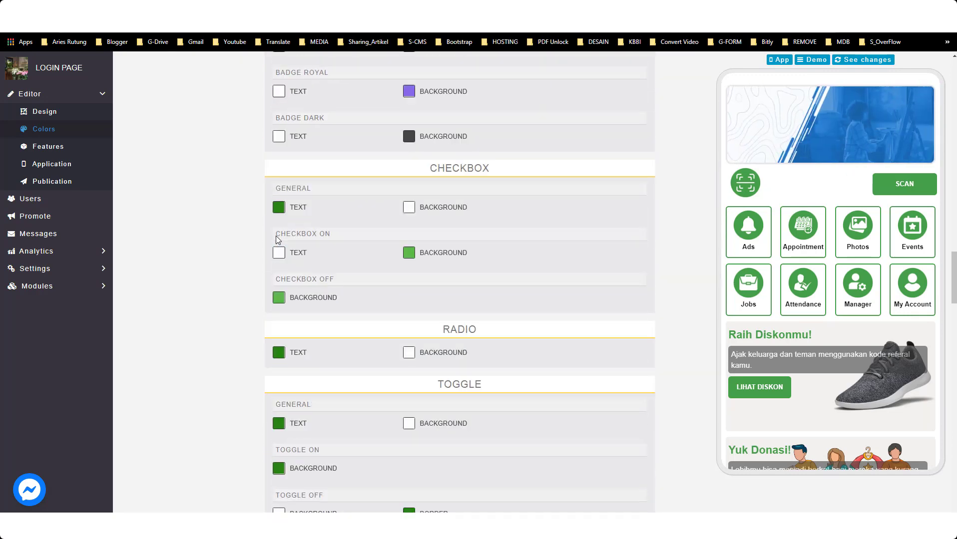
scroll(277, 241, "up", 15)
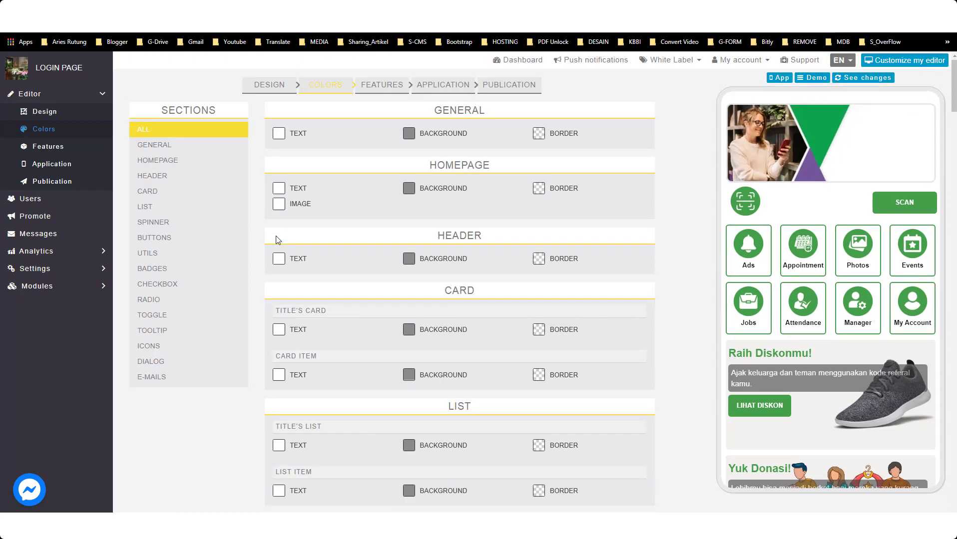
scroll(277, 241, "down", 12)
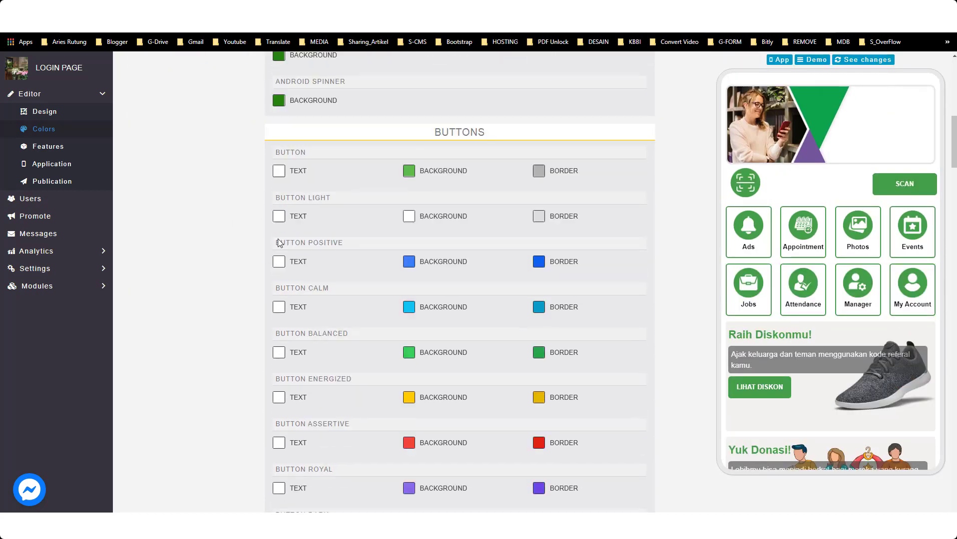
left_click_drag(955, 168, 956, 498)
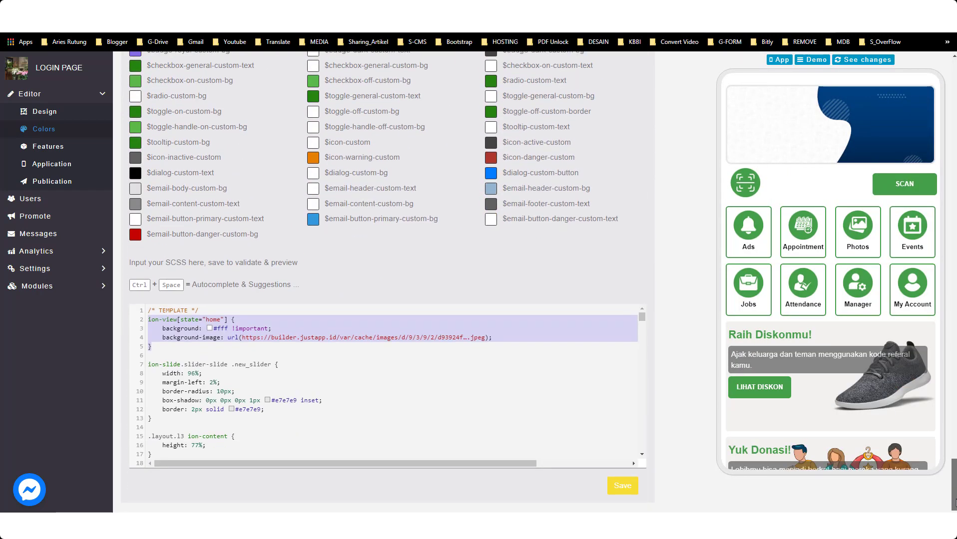
left_click(166, 349)
left_click_drag(166, 348, 128, 317)
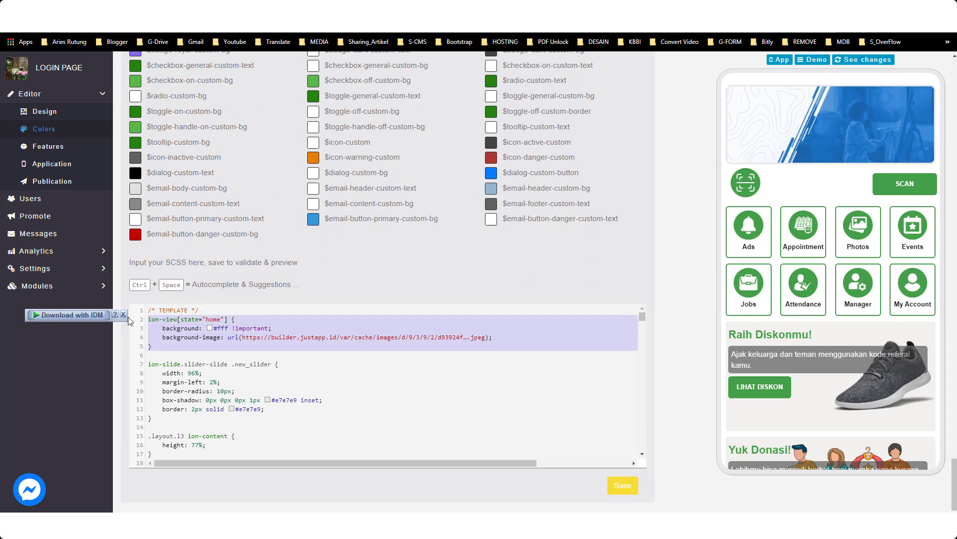
key("Delete")
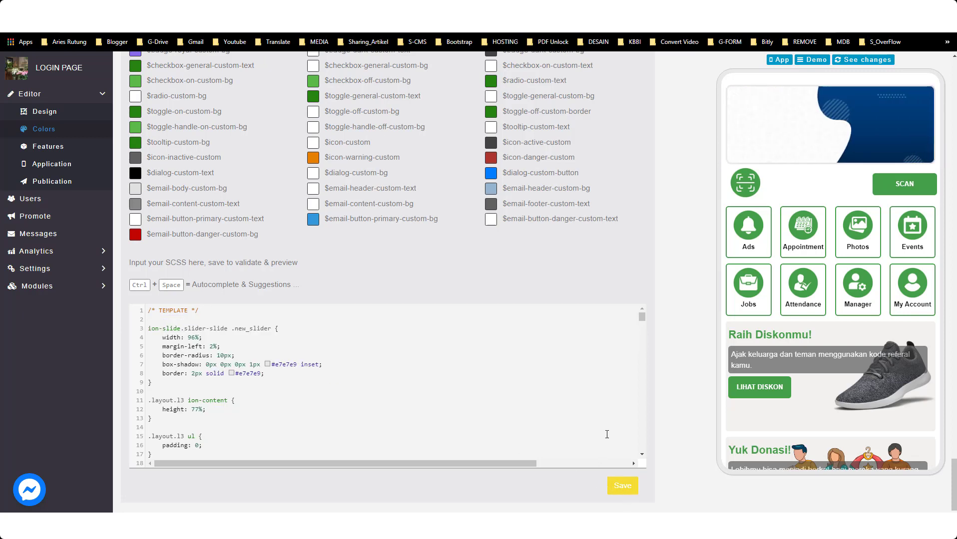
key("ctrl+s")
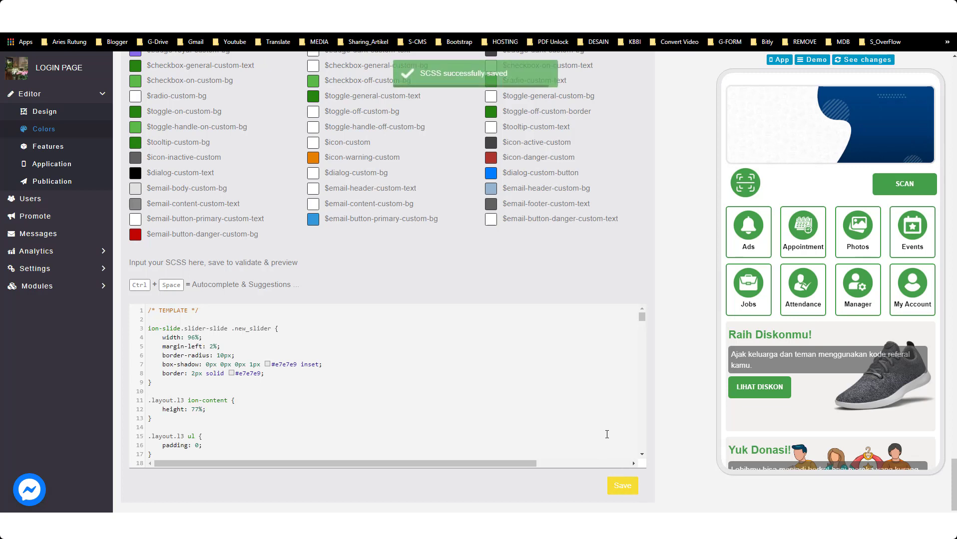
left_click(868, 60)
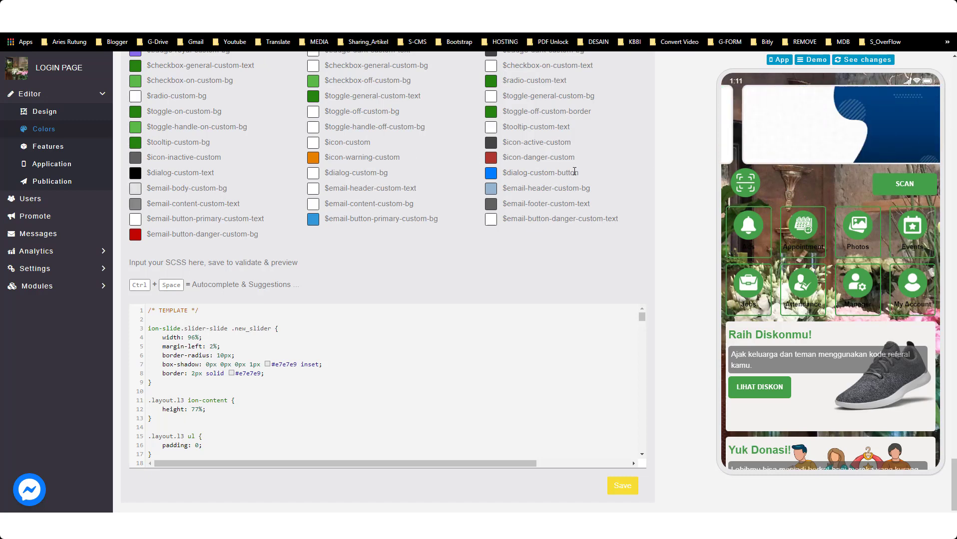
Go to the app's design page and compare the unified homepage image and slider pictures with the app preview.
scroll(383, 279, "up", 20)
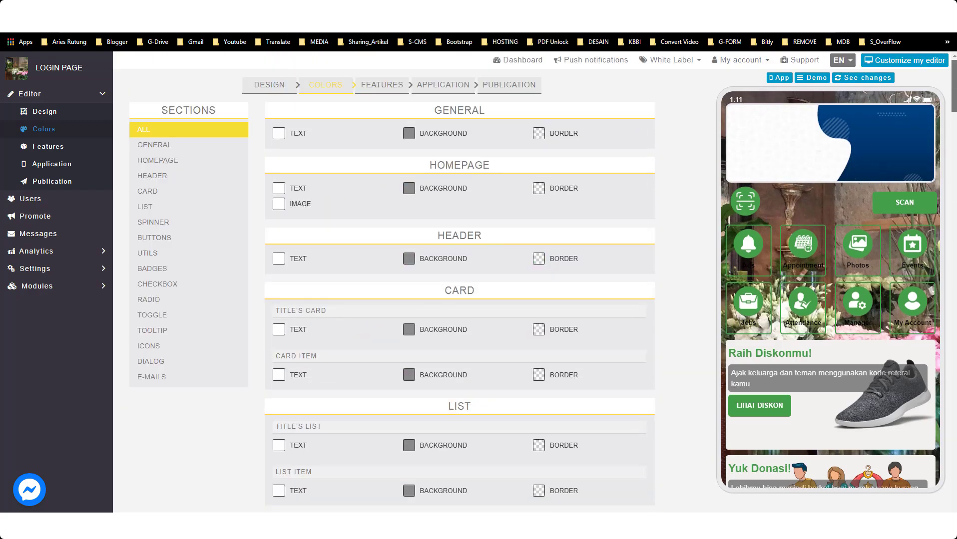
left_click(265, 89)
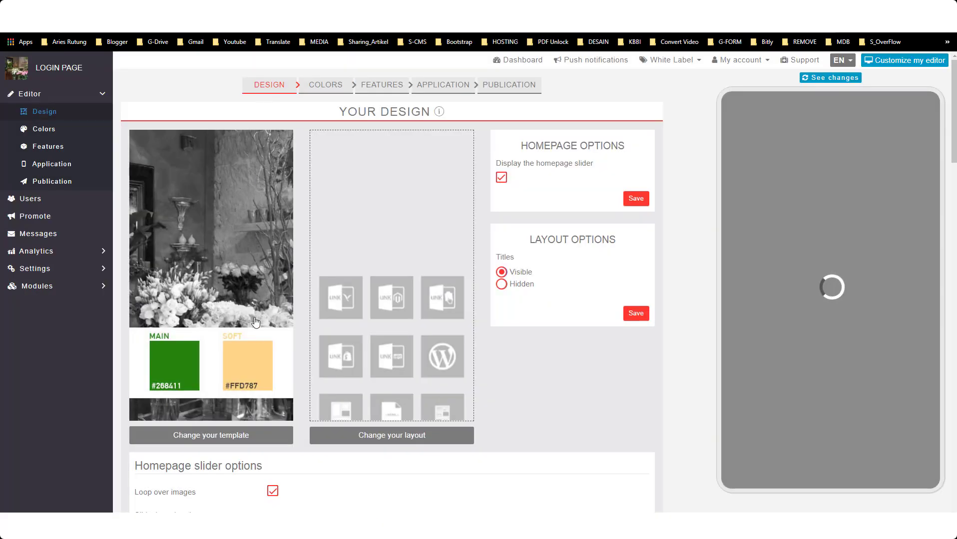
scroll(234, 345, "down", 4)
scroll(235, 343, "down", 9)
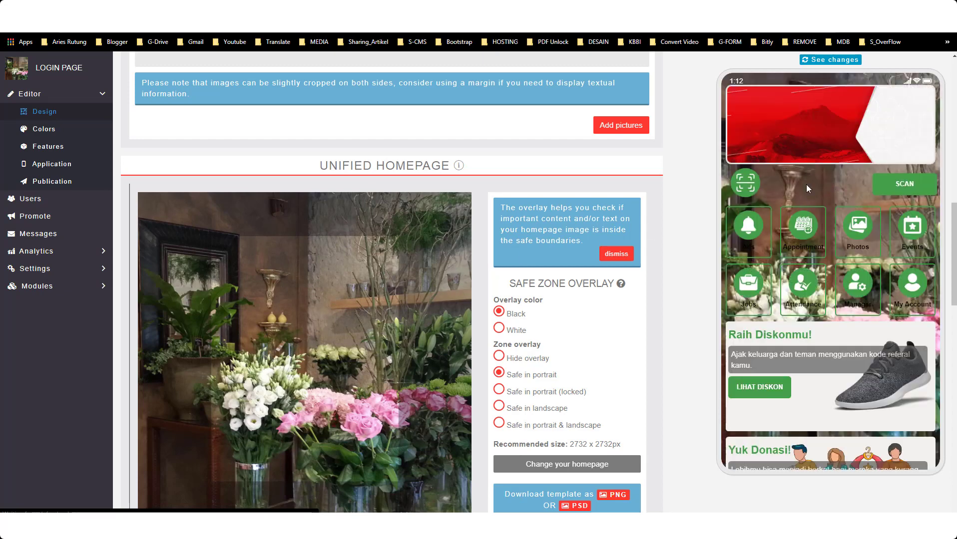
scroll(393, 200, "up", 3)
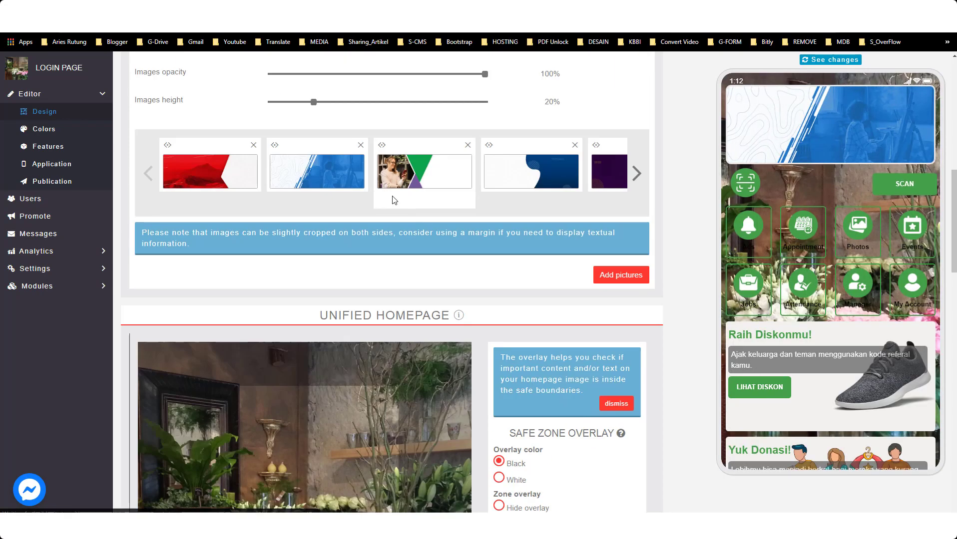
scroll(393, 200, "up", 10)
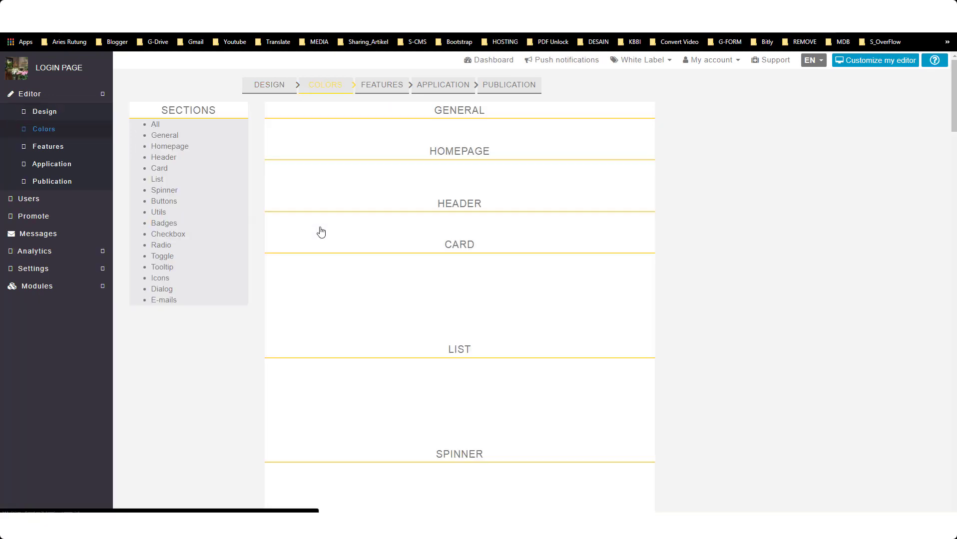
Restore the ion-view[state="home"] rule with its #fff !important background and background image below the TEMPLATE comment in the color settings' custom SCSS.
scroll(317, 285, "down", 20)
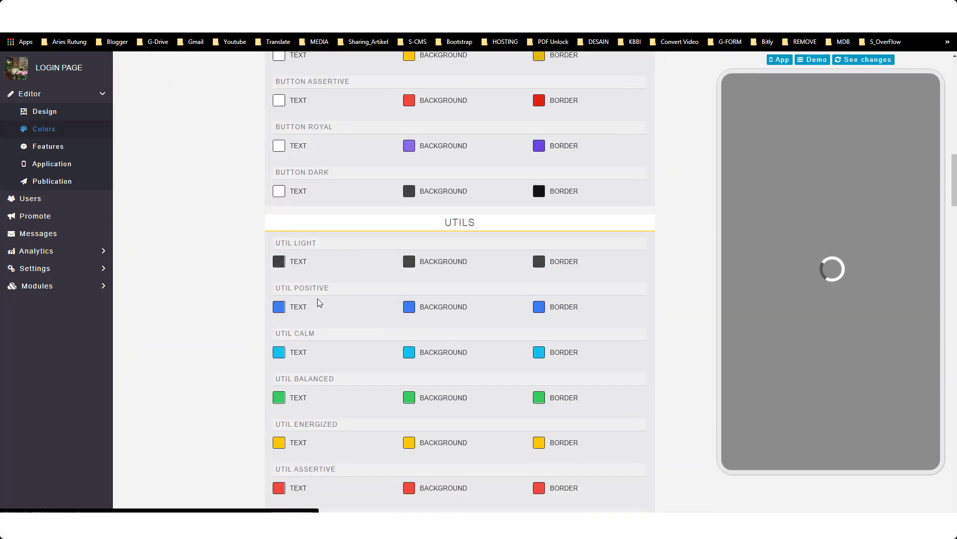
scroll(320, 304, "down", 20)
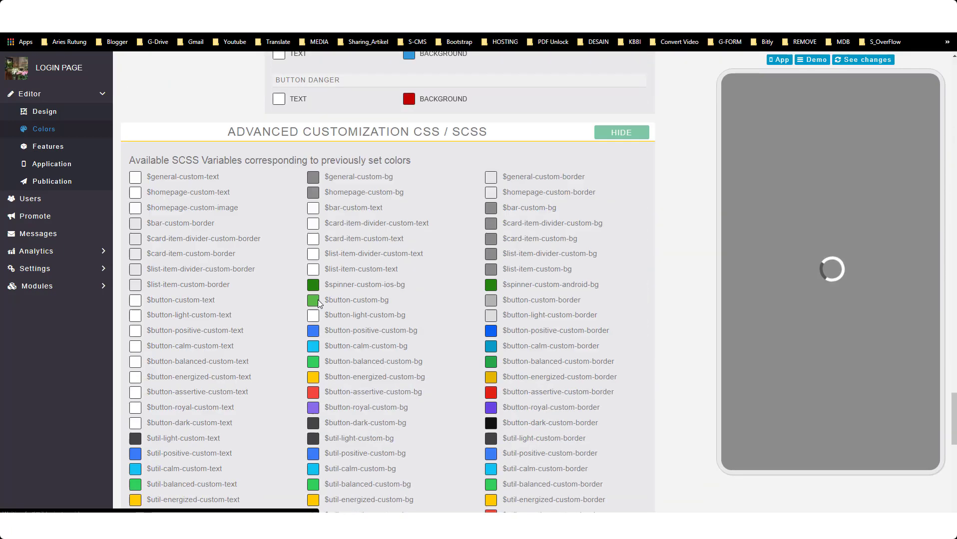
scroll(180, 317, "up", 3)
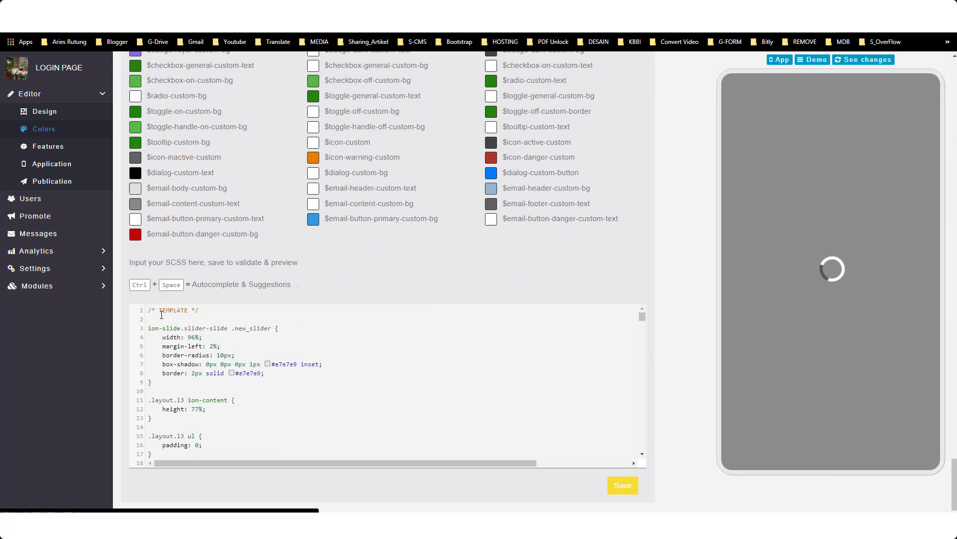
type("ion-view[state=\"home\"] {     background: #fff !important;     background-image: url(https://builder.justapp.id/var/cache/images/d/9/3/9/2/d93924f....jpeg); }")
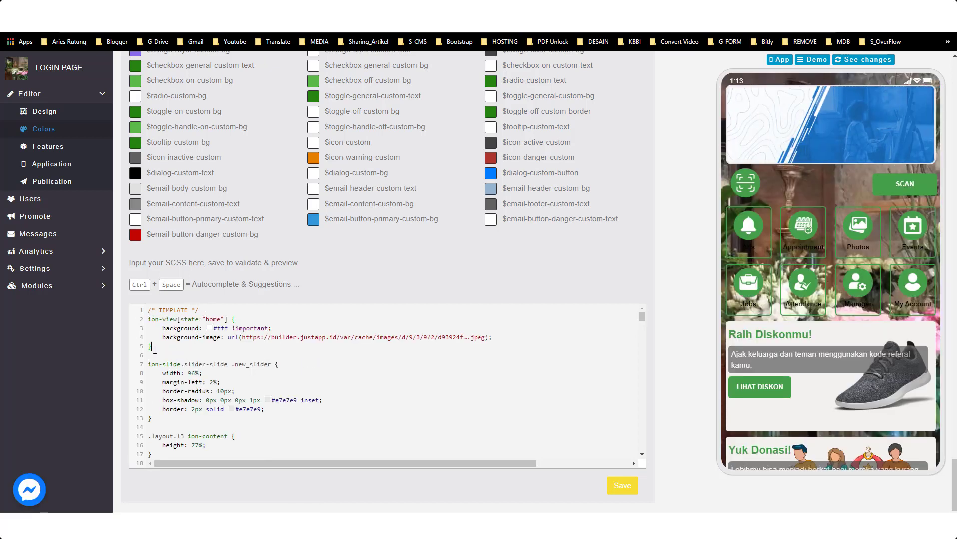
left_click_drag(151, 347, 134, 327)
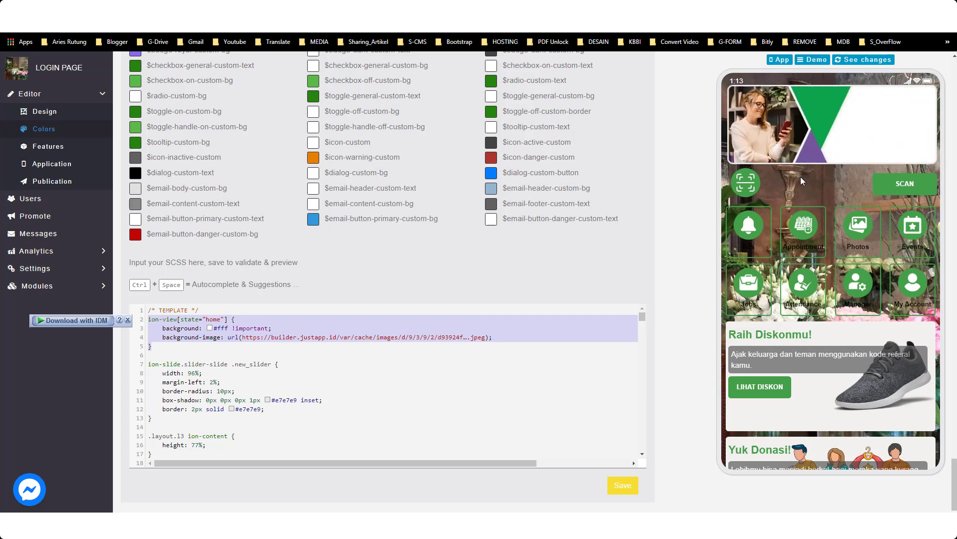
left_click(166, 339)
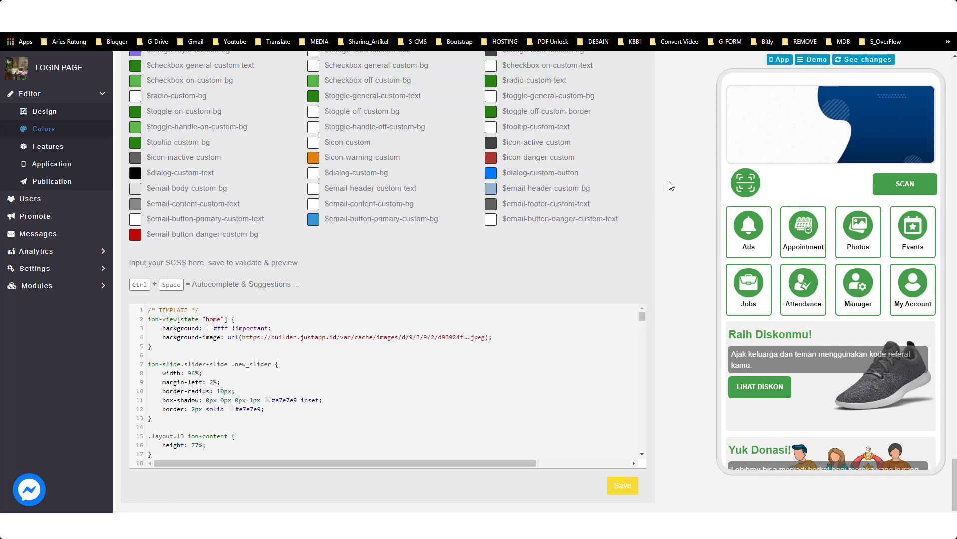
Add the comment /* ubah bagian slider */ above the ion-slide.slider-slide .new_slider rule in the custom SCSS.
scroll(176, 423, "down", 2)
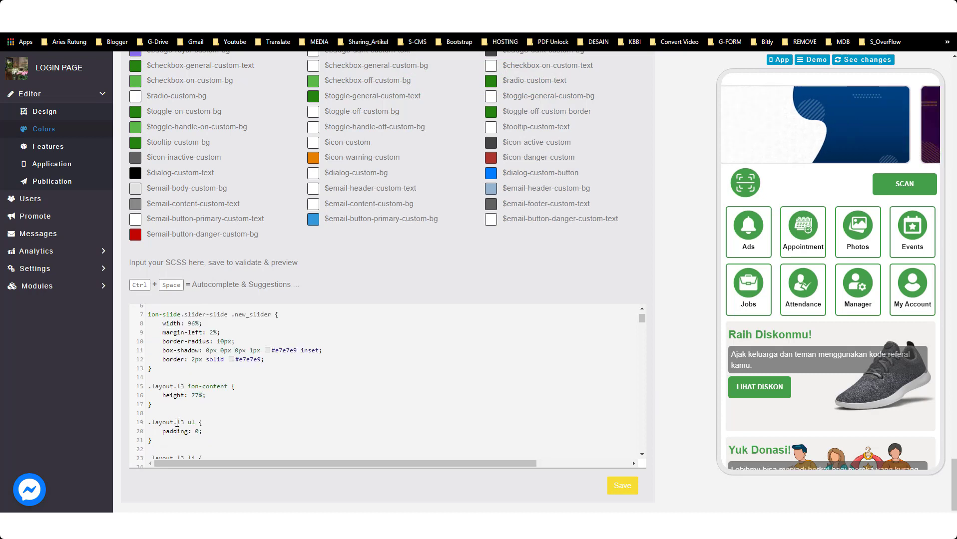
scroll(177, 422, "up", 2)
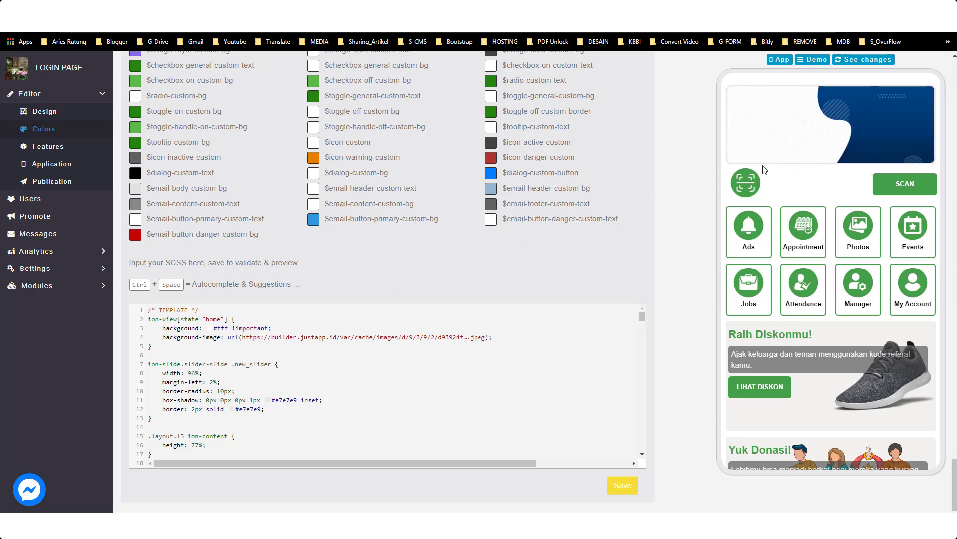
left_click(159, 358)
key("Return")
type("/")
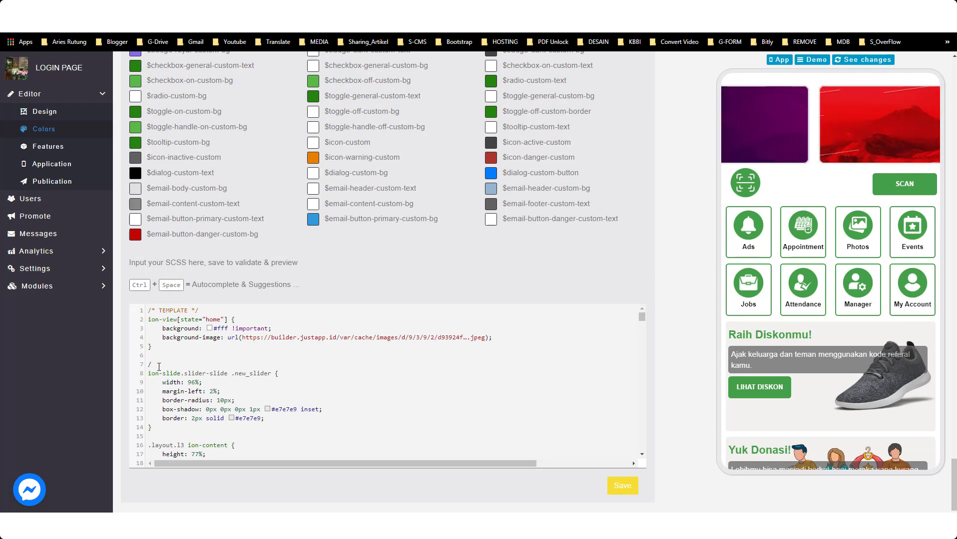
type("* ubah ")
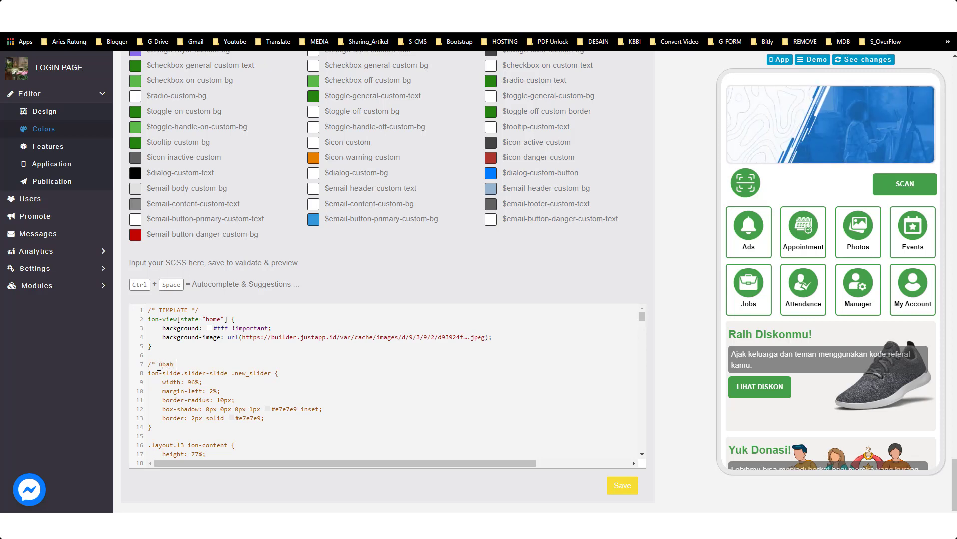
type("bagian sl")
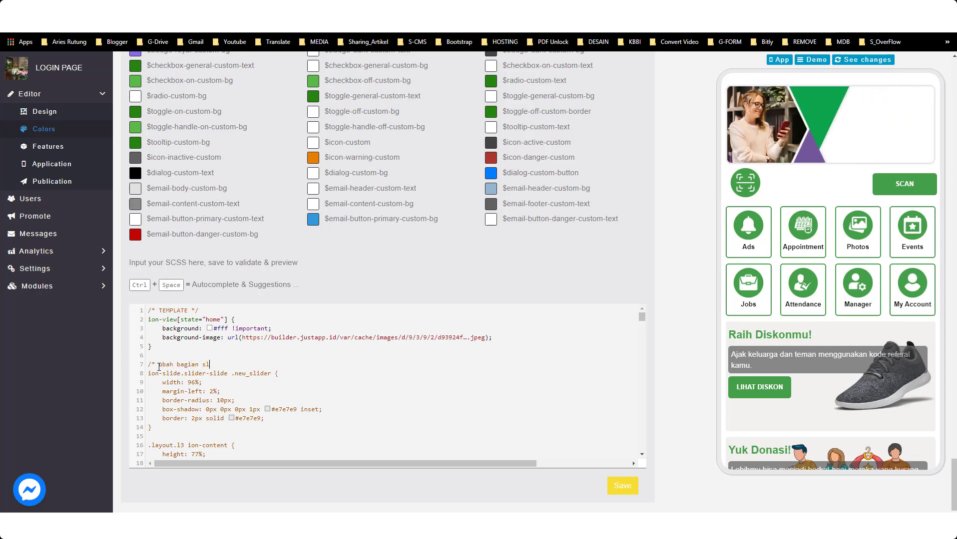
type("ider */")
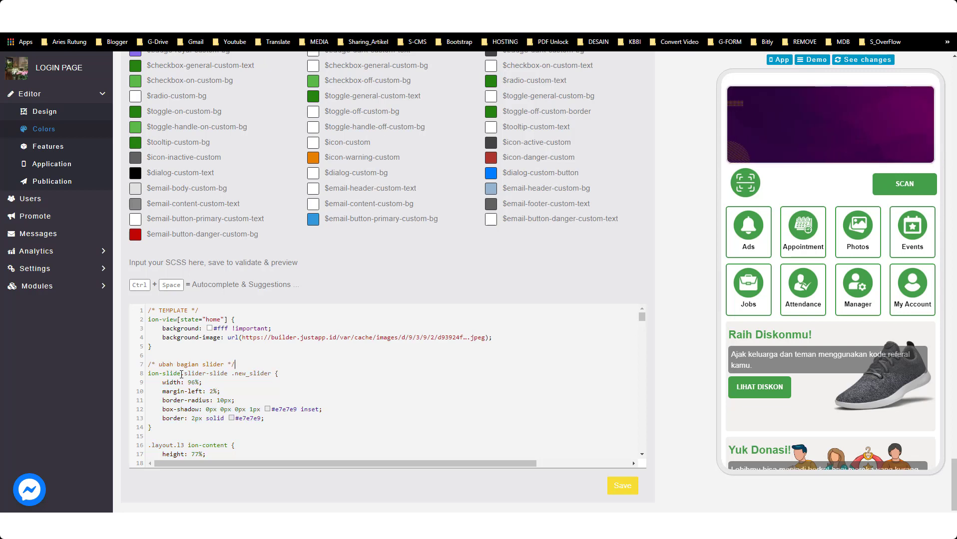
Examine the .layout.l3 ion-content height rule and the .layout.l3 ul padding rule against the app preview.
scroll(181, 374, "down", 1)
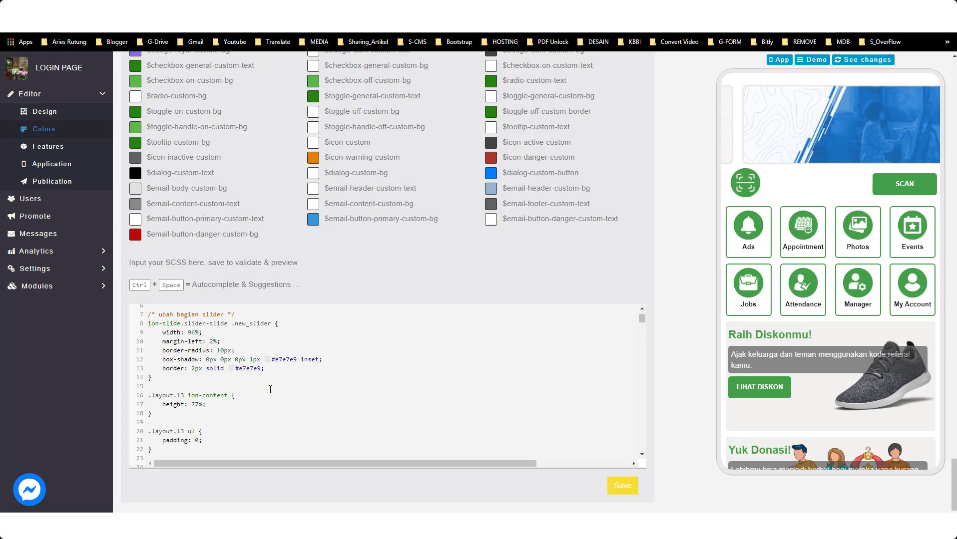
left_click_drag(153, 414, 149, 392)
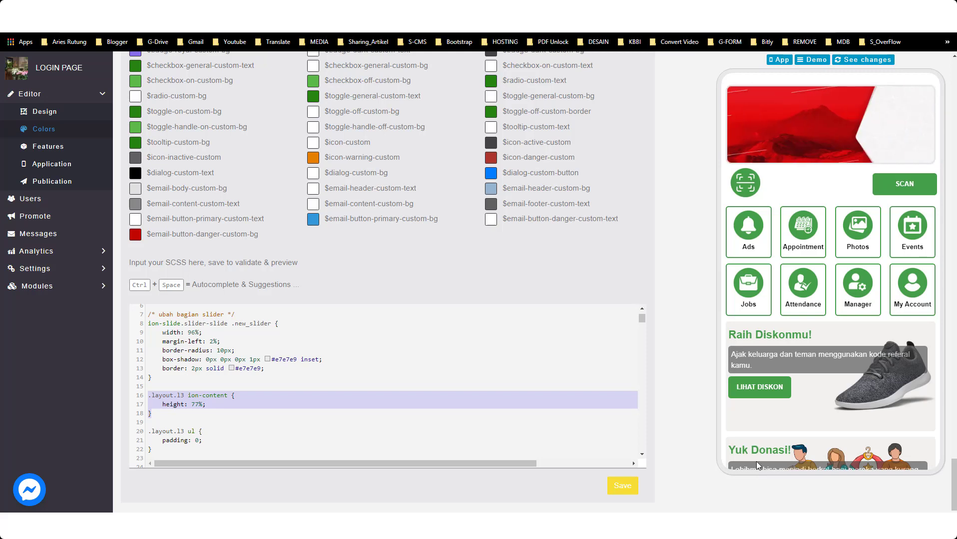
left_click(199, 407)
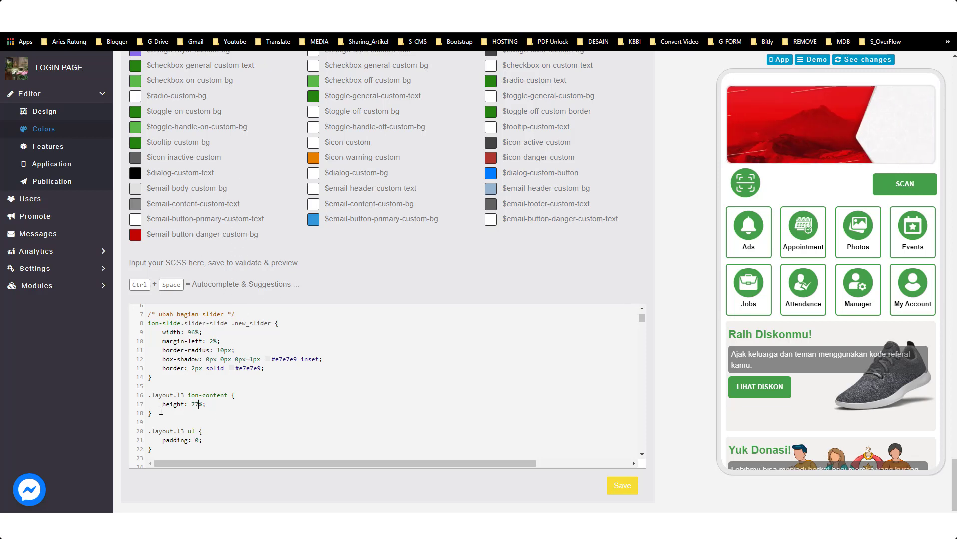
left_click_drag(155, 414, 148, 398)
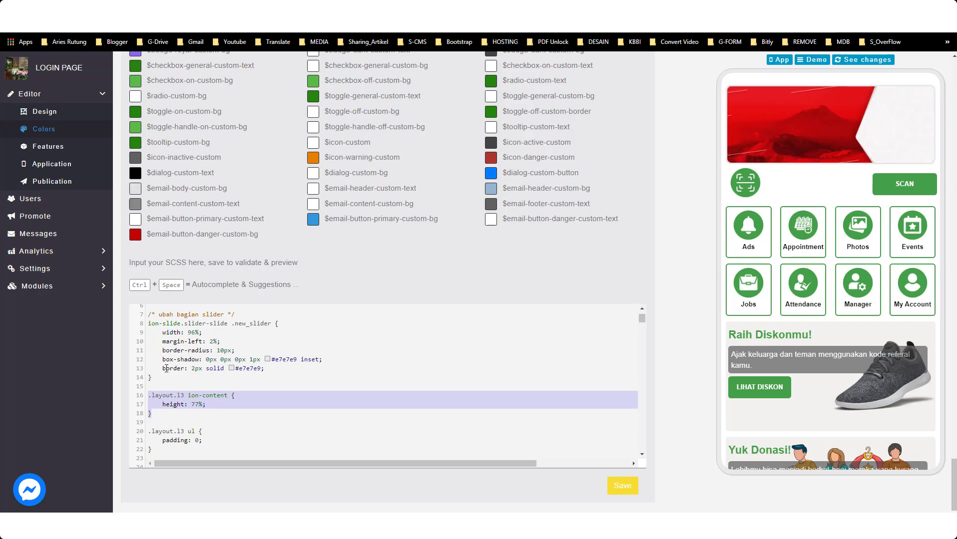
left_click(170, 396)
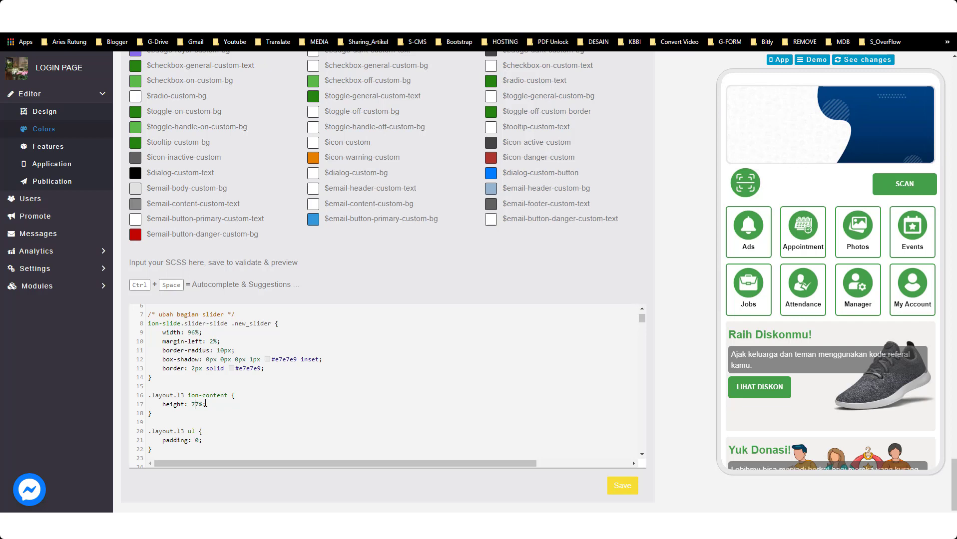
scroll(202, 403, "down", 1)
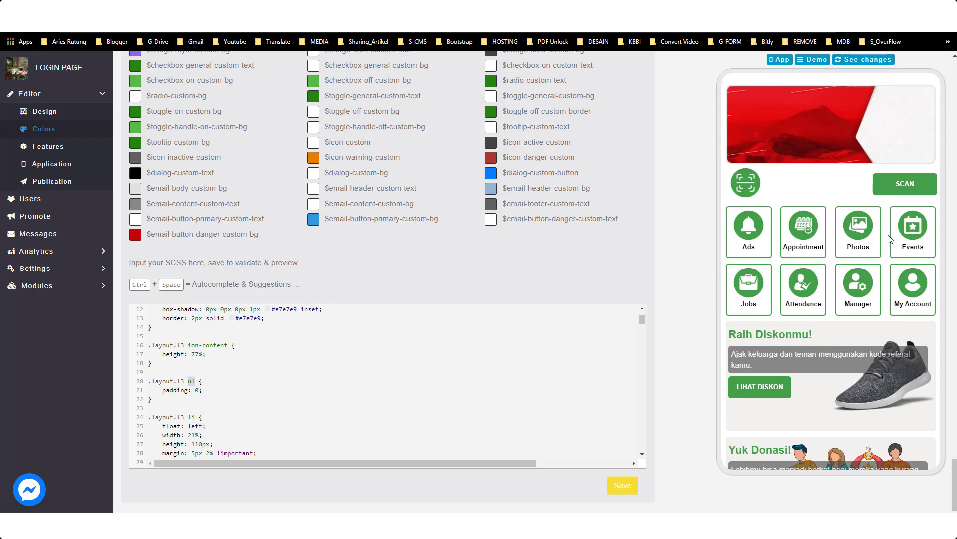
left_click(189, 382)
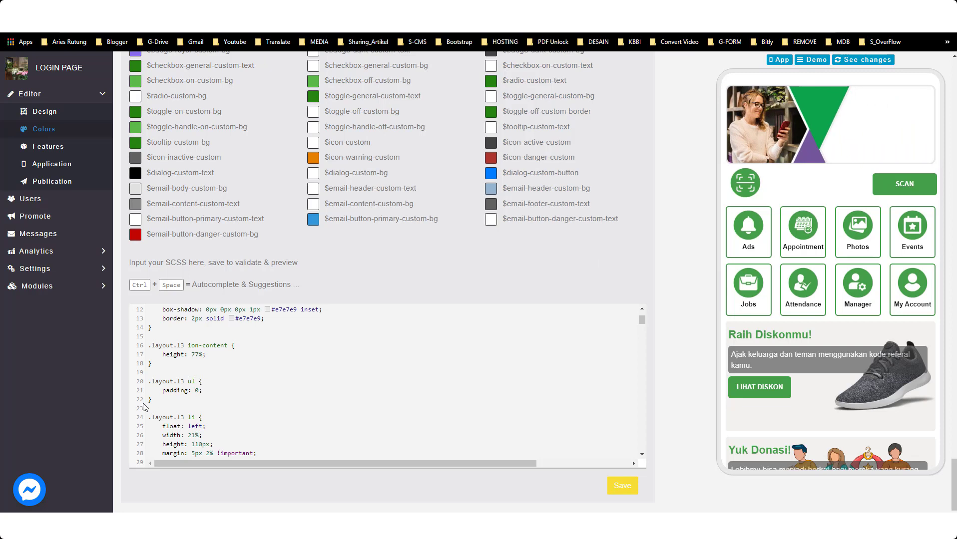
left_click_drag(156, 402, 146, 384)
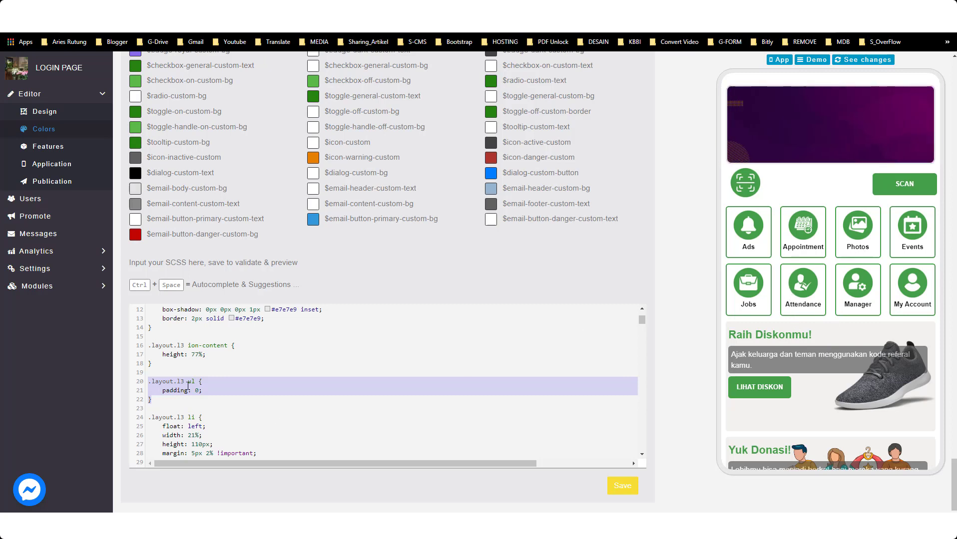
Examine the .layout.l3 li, li p, portrait media query and li:nth-child(1) rules that style the homepage menu items.
scroll(188, 385, "down", 2)
scroll(183, 376, "up", 1)
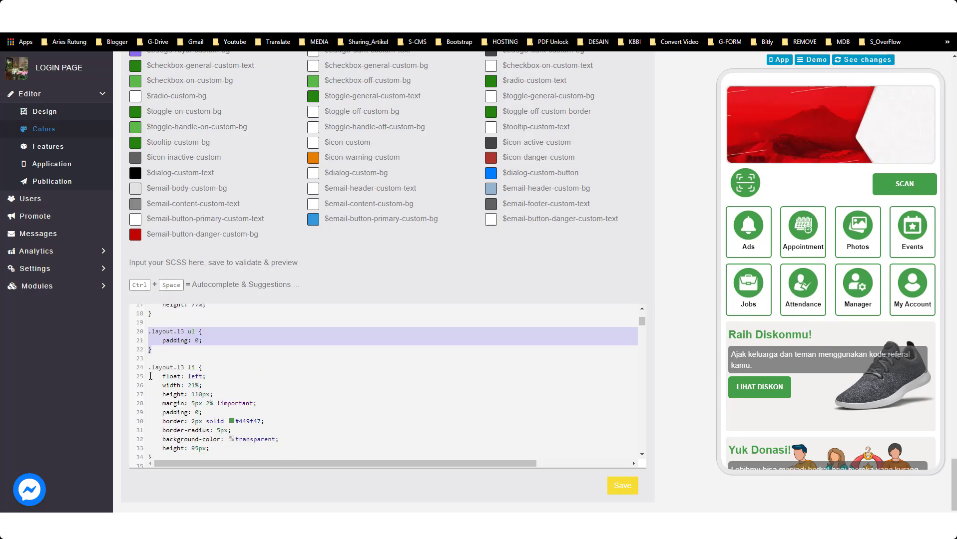
left_click(192, 331)
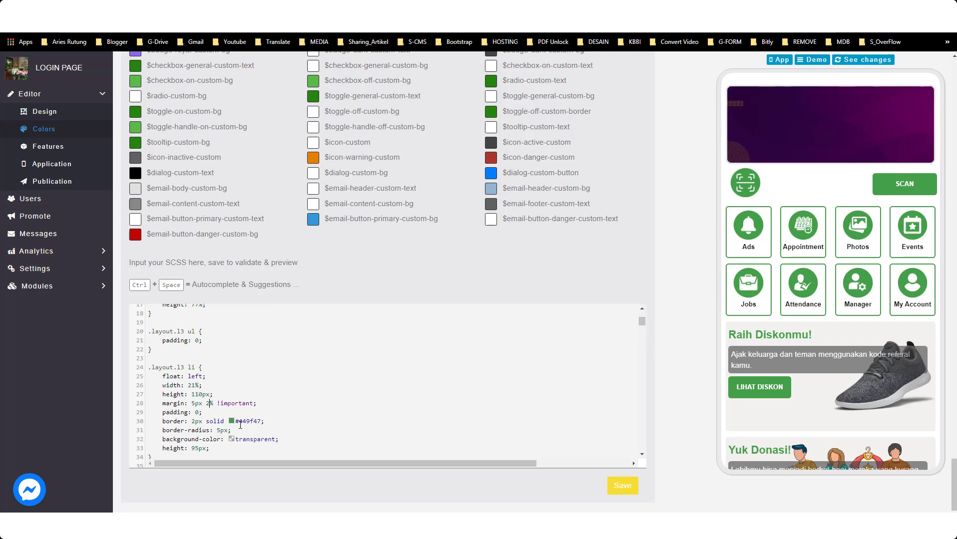
scroll(240, 425, "down", 1)
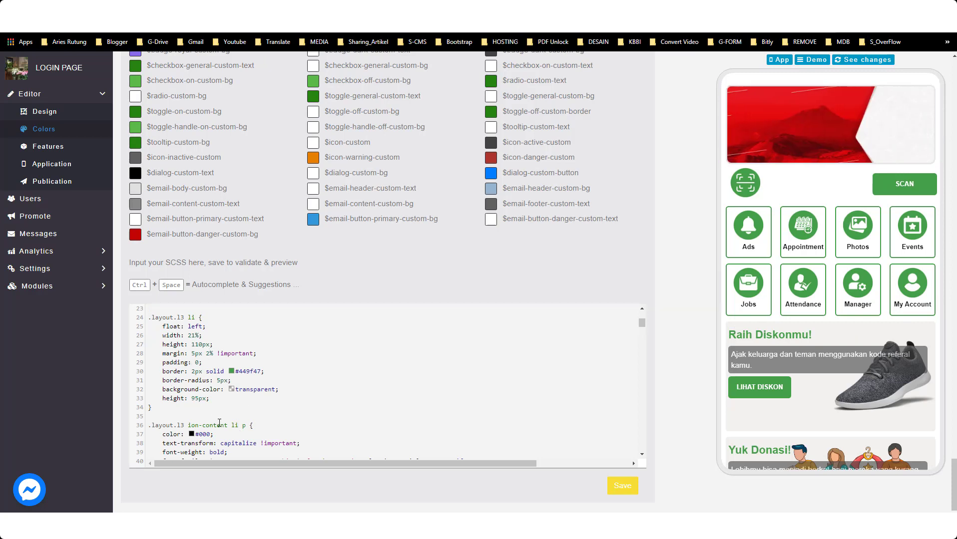
scroll(243, 379, "down", 1)
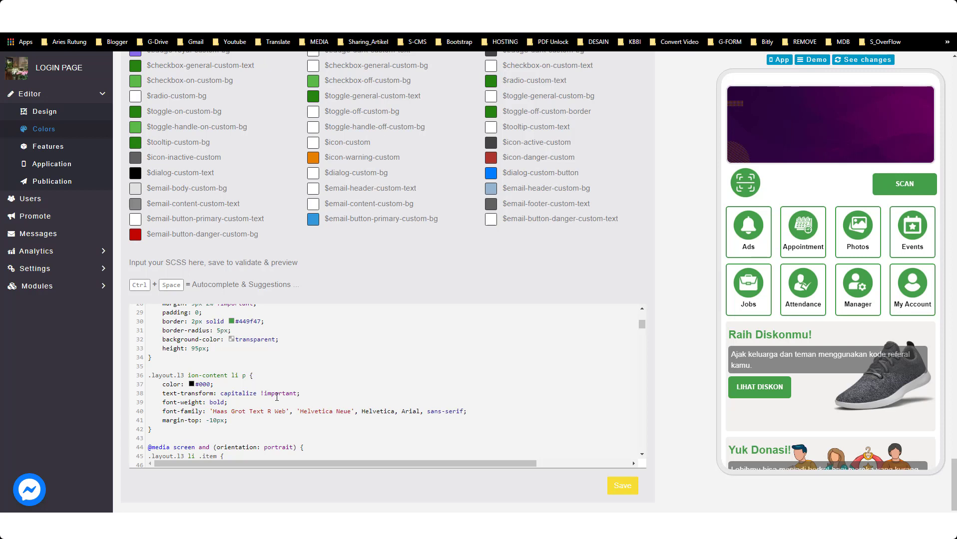
scroll(226, 402, "down", 1)
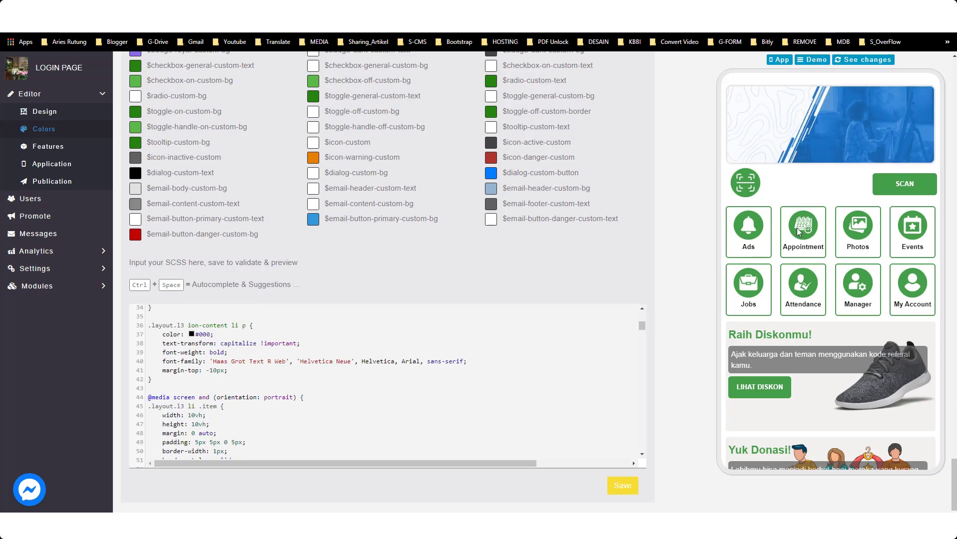
scroll(210, 398, "down", 2)
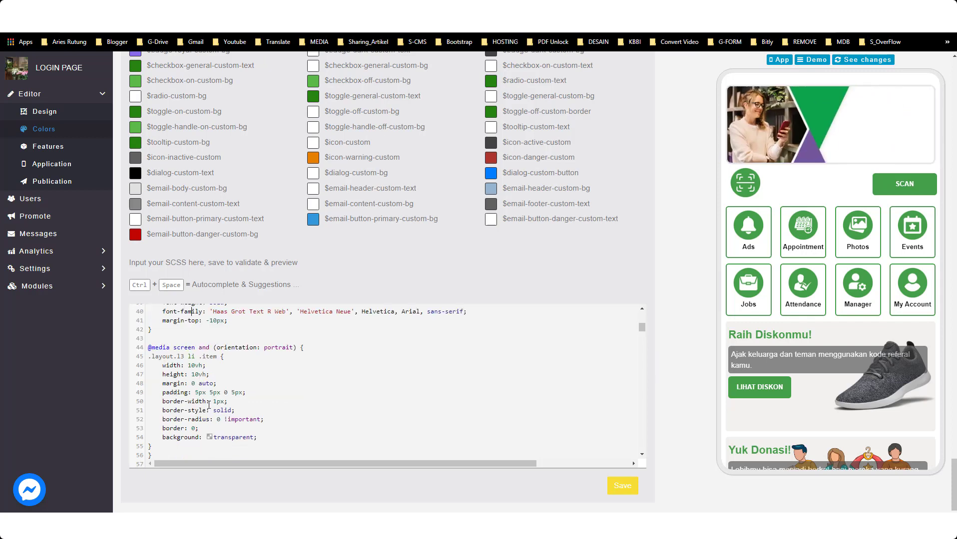
scroll(209, 398, "up", 1)
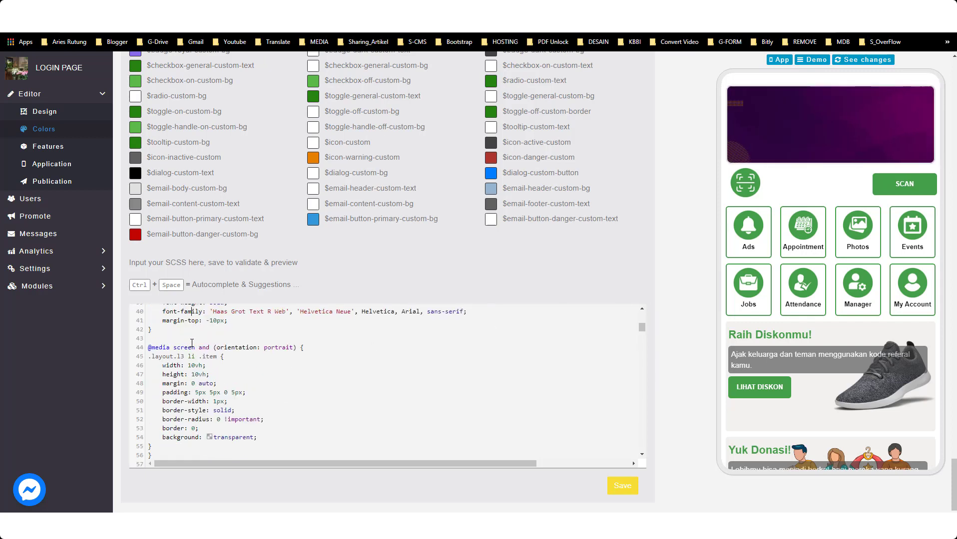
scroll(192, 344, "down", 1)
scroll(201, 374, "down", 4)
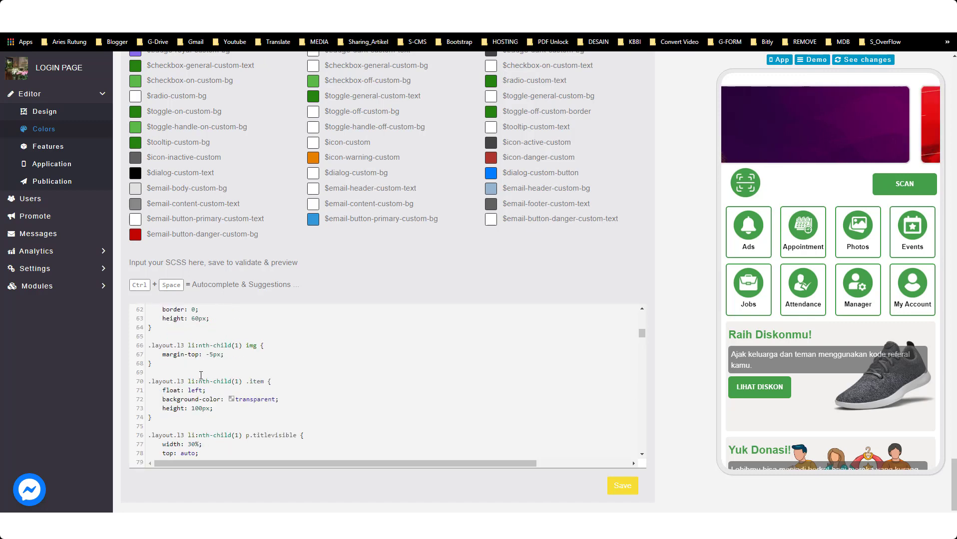
Examine the "menu ke -10" comment and the .layout.l3 li:nth-child(10) rule below it.
scroll(239, 365, "down", 3)
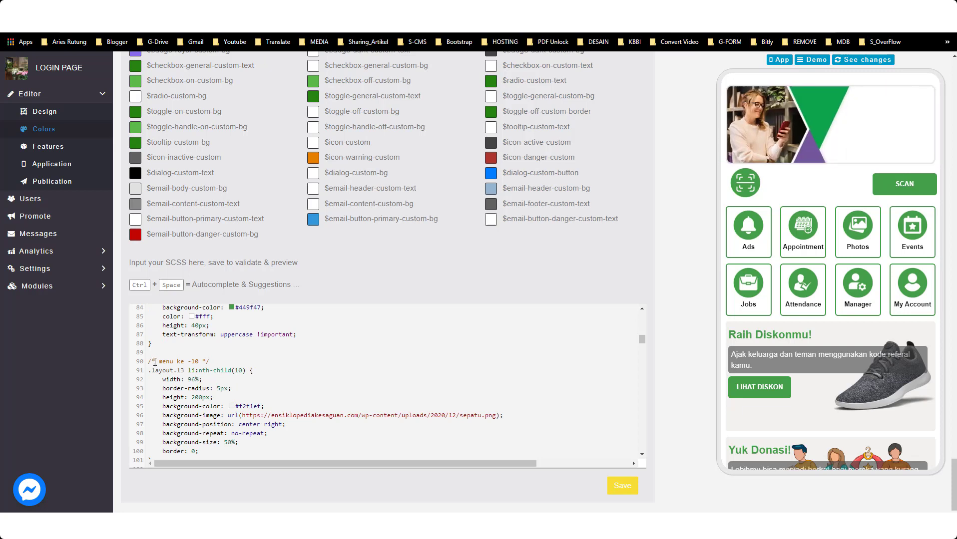
left_click_drag(210, 362, 148, 362)
left_click(184, 372)
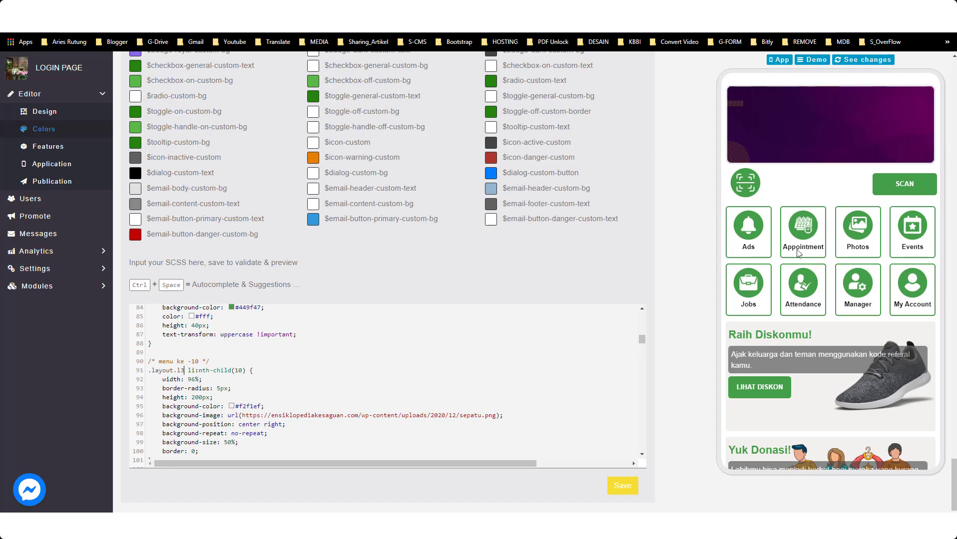
scroll(215, 389, "down", 1)
scroll(246, 394, "up", 1)
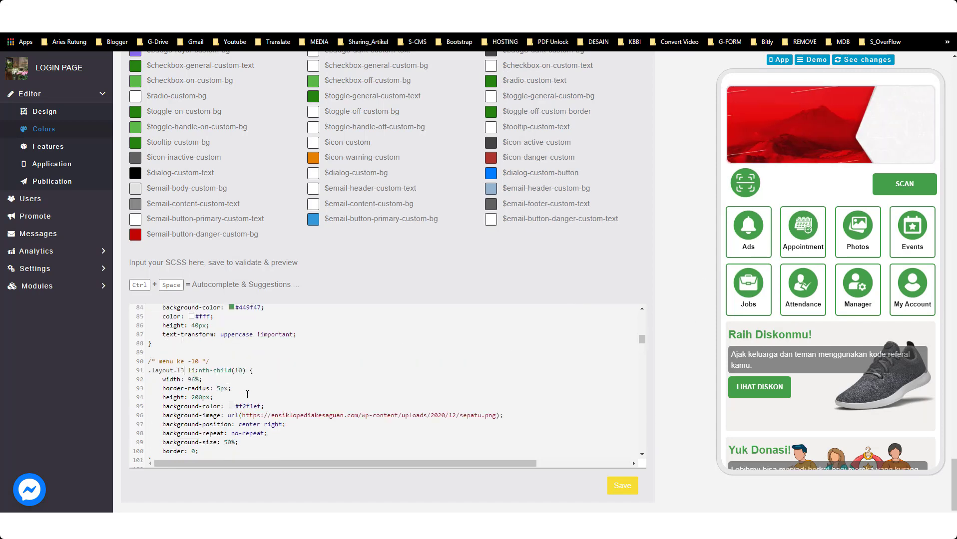
Copy the sepatu.png background-image URL from the li:nth-child(10) rule, view it in a new browser tab and return to the color settings.
scroll(257, 385, "down", 1)
left_click_drag(242, 365, 497, 369)
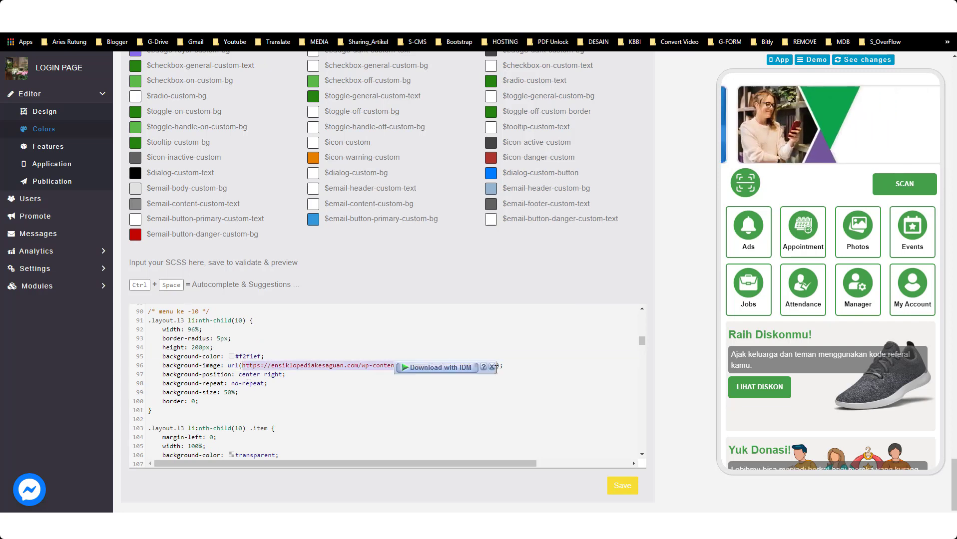
key("ctrl+c")
key("ctrl+t")
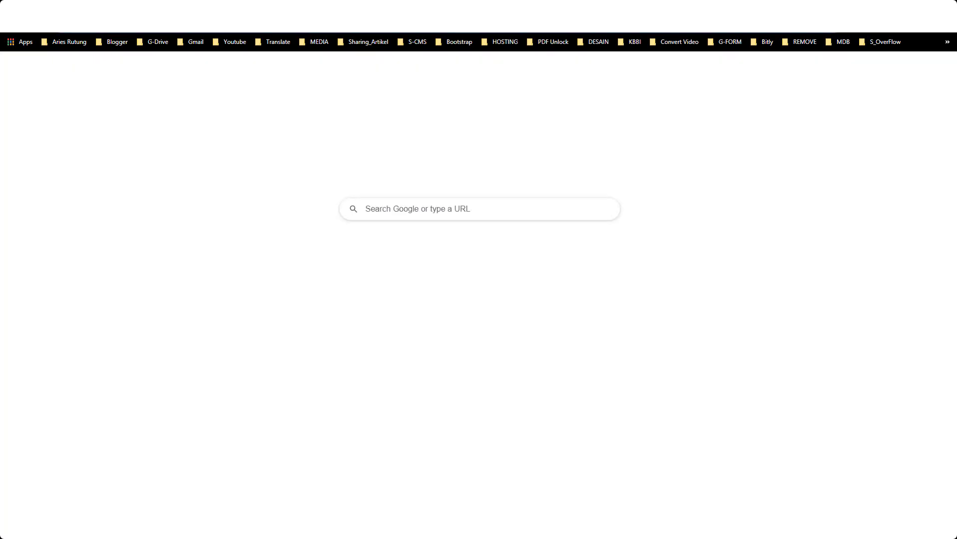
key("ctrl+v")
key("Return")
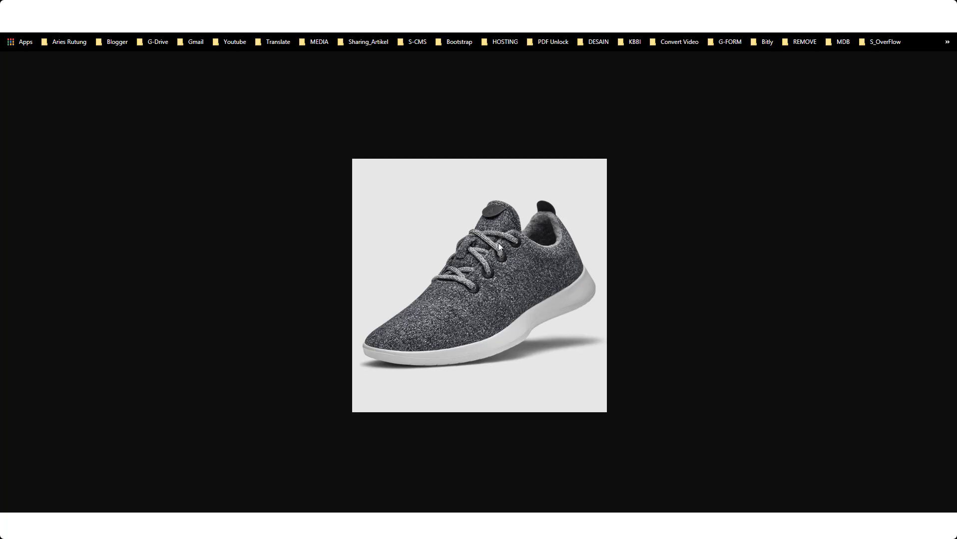
left_click(120, 8)
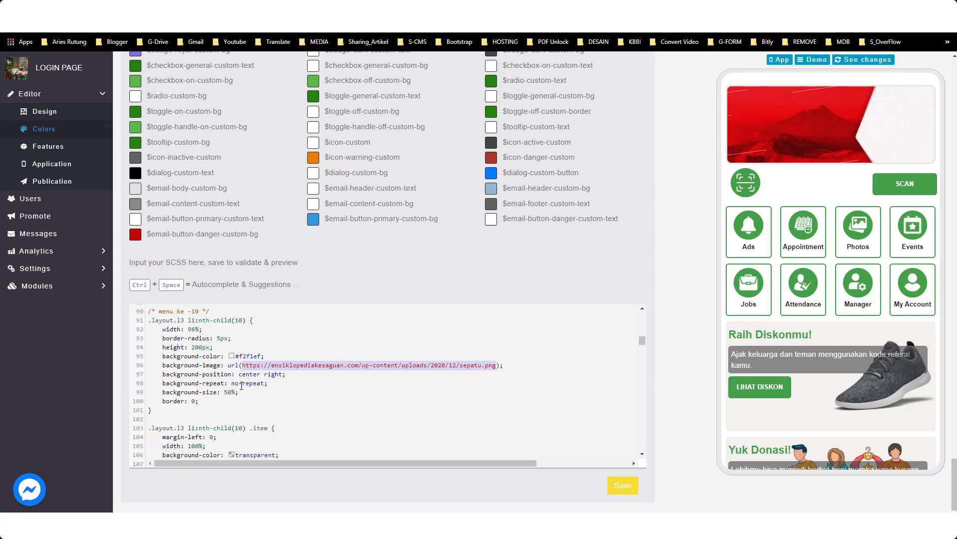
Examine the li:nth-child(10) .item, img, :before and :after rules, including the "Raih Diskonmu!" content text.
scroll(235, 405, "down", 1)
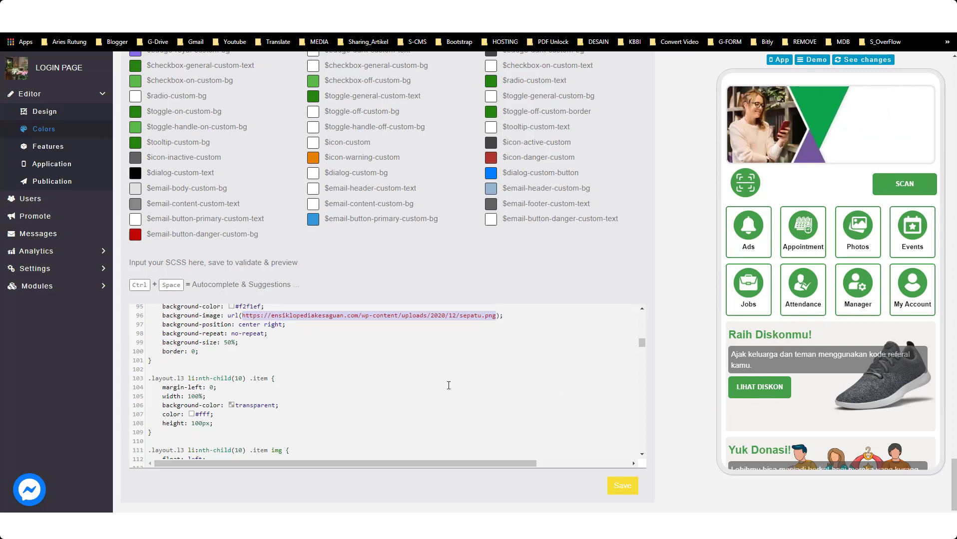
scroll(236, 407, "down", 1)
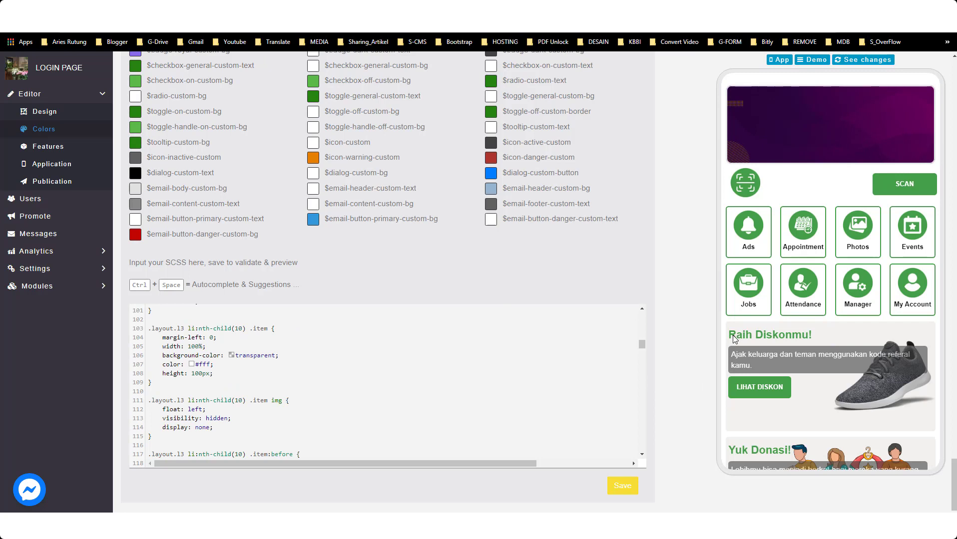
scroll(253, 385, "down", 1)
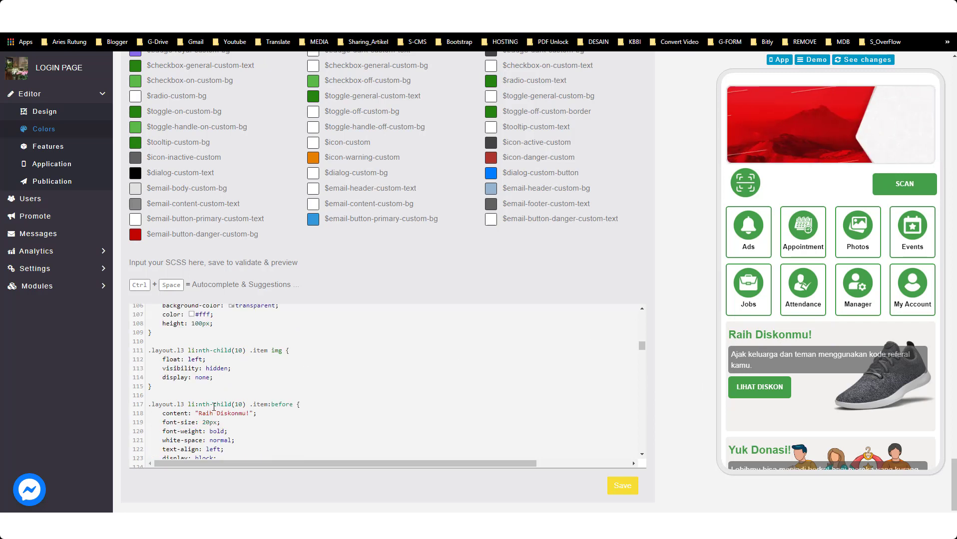
scroll(220, 409, "down", 1)
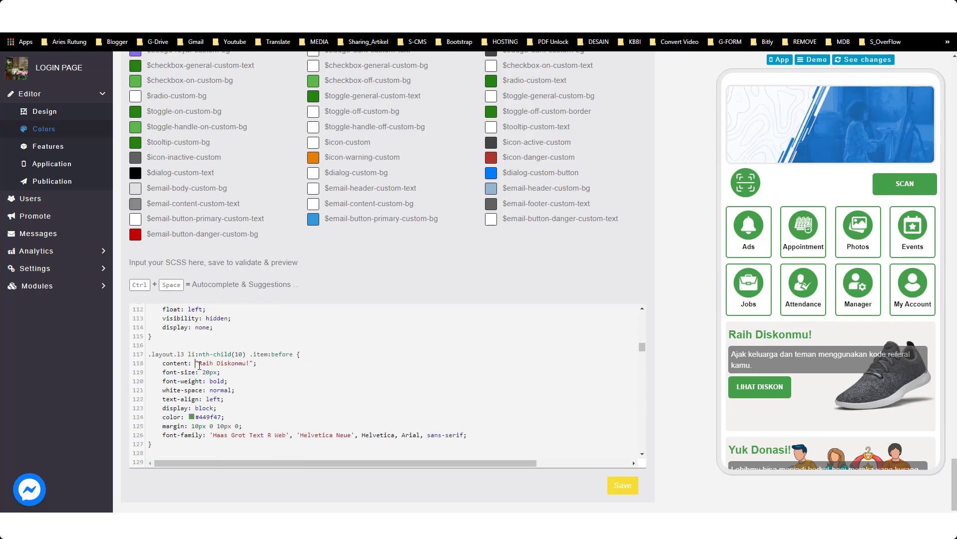
left_click_drag(198, 363, 252, 363)
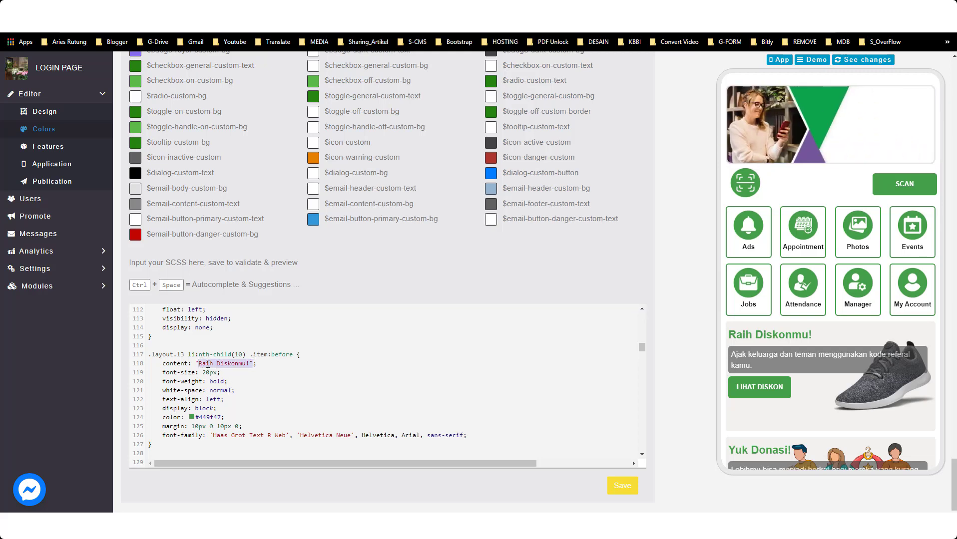
scroll(279, 417, "down", 1)
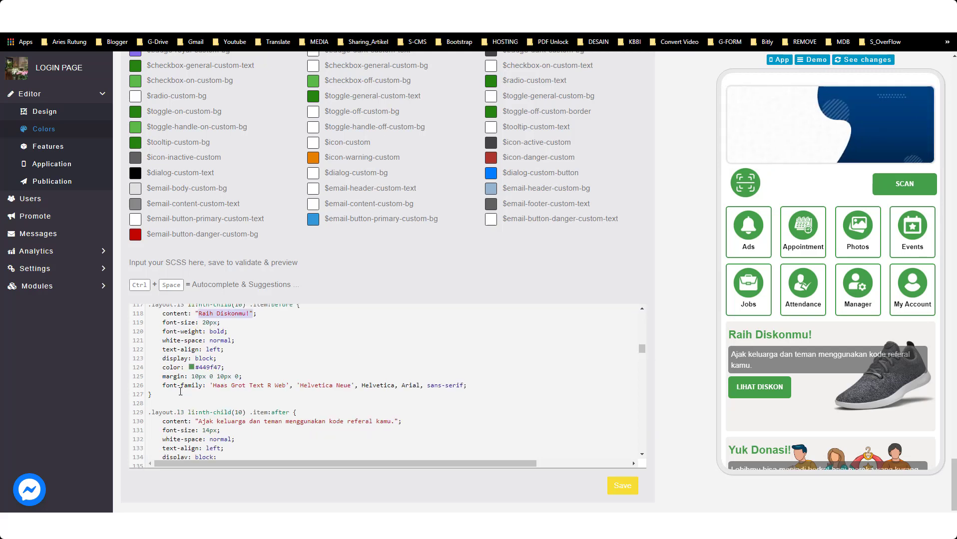
Examine the font-family line of the li:nth-child(10) .item:before rule and the .item:after and p rules below it.
left_click_drag(213, 385, 466, 386)
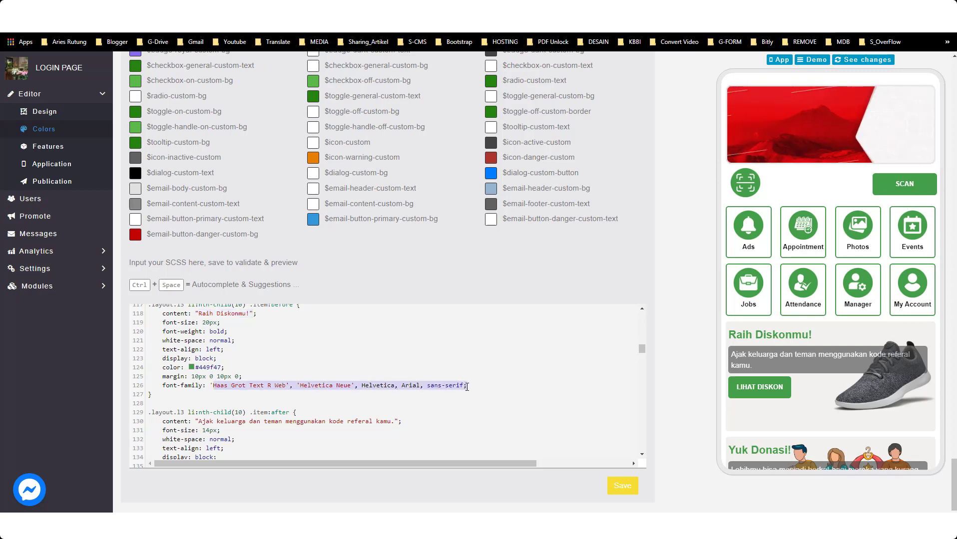
left_click(479, 388)
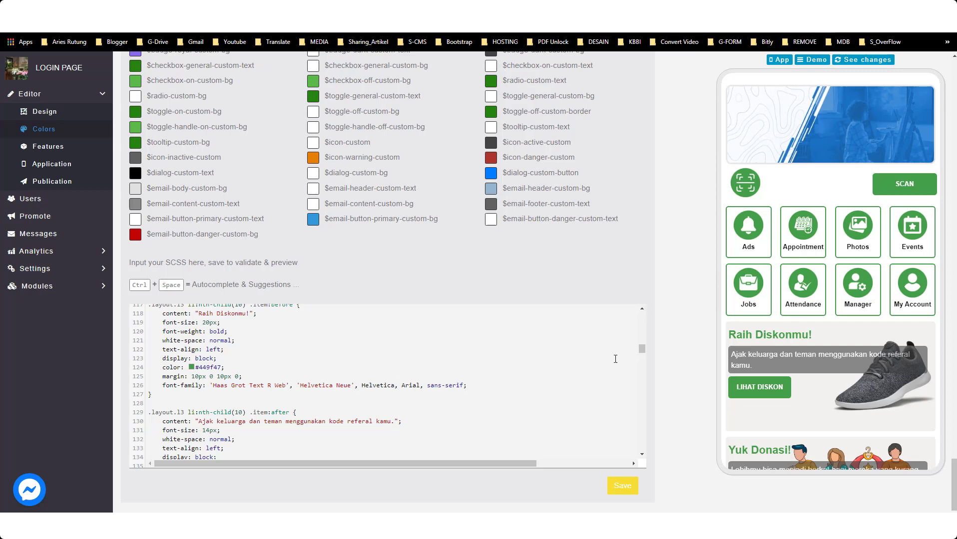
scroll(336, 400, "down", 1)
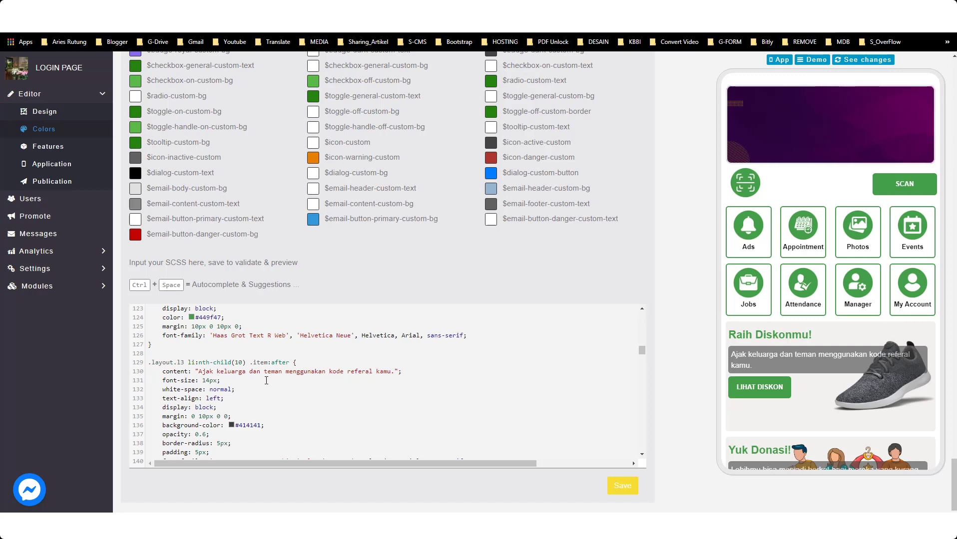
scroll(268, 381, "down", 2)
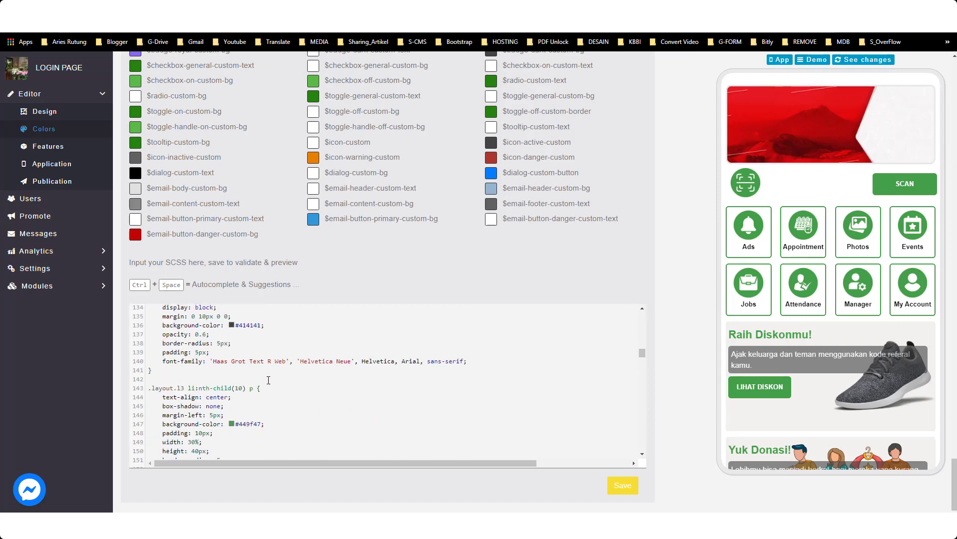
scroll(268, 380, "down", 2)
scroll(164, 382, "down", 1)
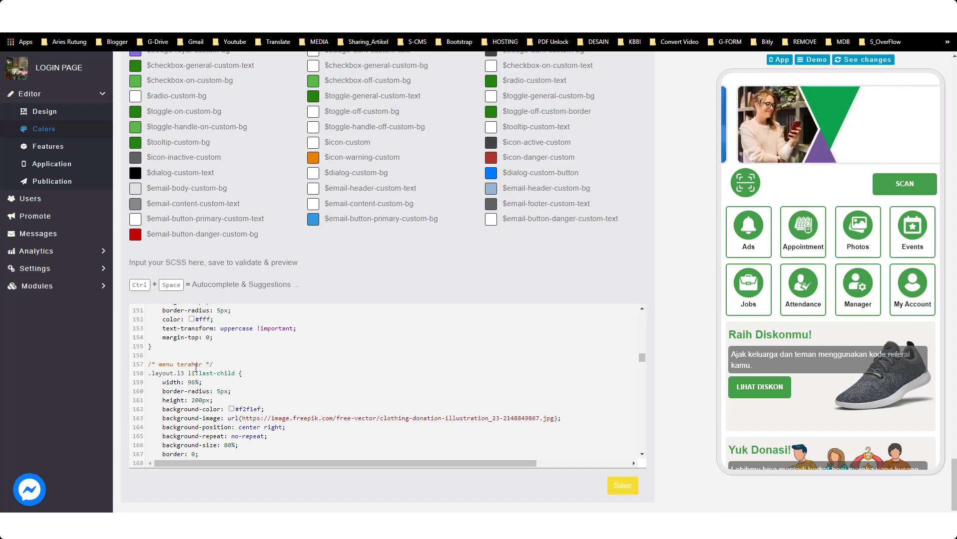
Examine the "menu terahir" .layout.l3 li:last-child rule alongside the "Yuk Donasi!" banner in the app preview.
scroll(764, 384, "down", 2)
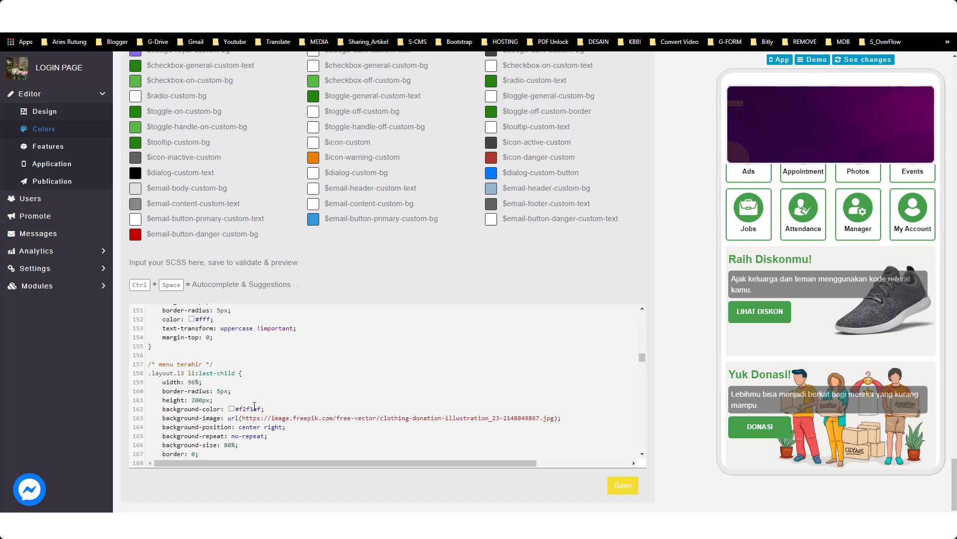
scroll(233, 425, "down", 1)
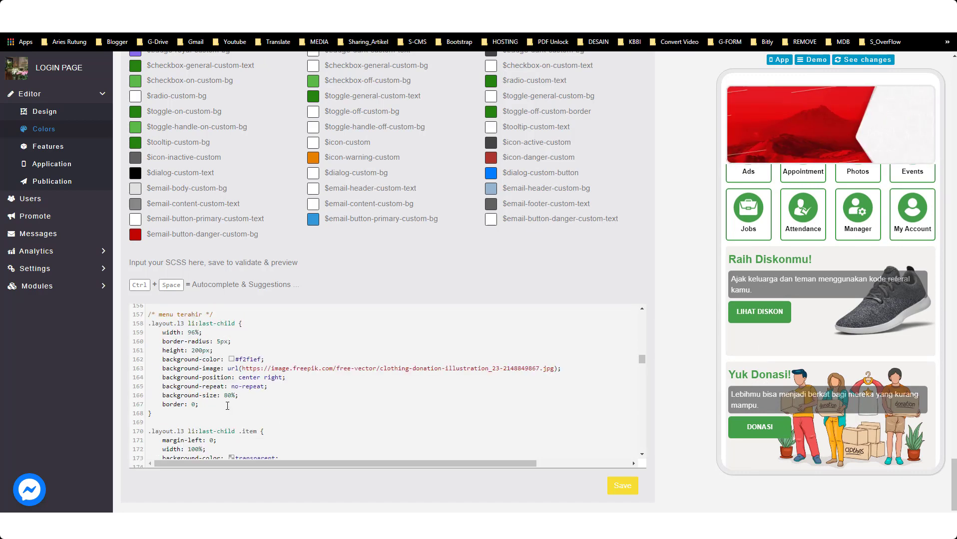
scroll(220, 410, "up", 2)
scroll(218, 413, "down", 1)
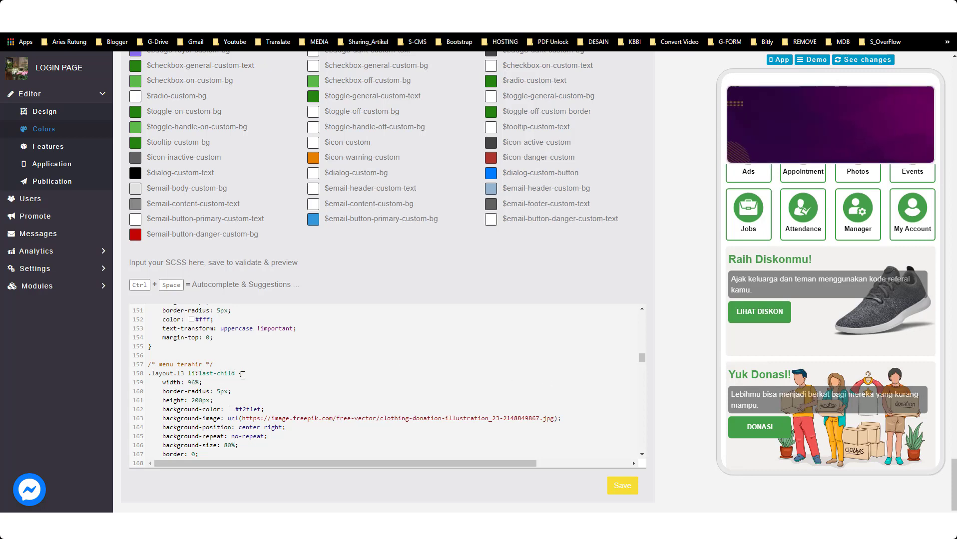
Compare the homepage menu items and promo banners in the app preview with the li:nth-child(10) p, .item:after and .item:before rules.
scroll(240, 374, "up", 1)
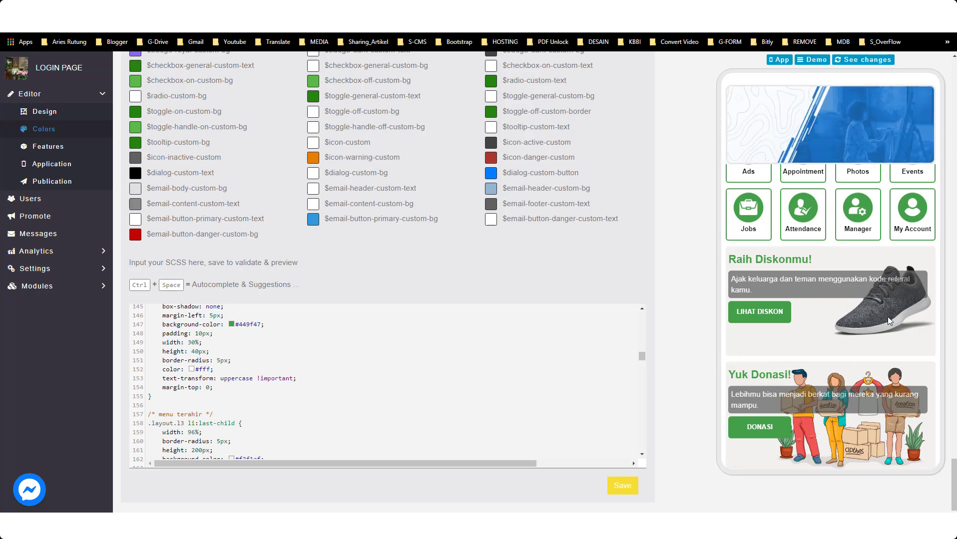
scroll(757, 292, "up", 3)
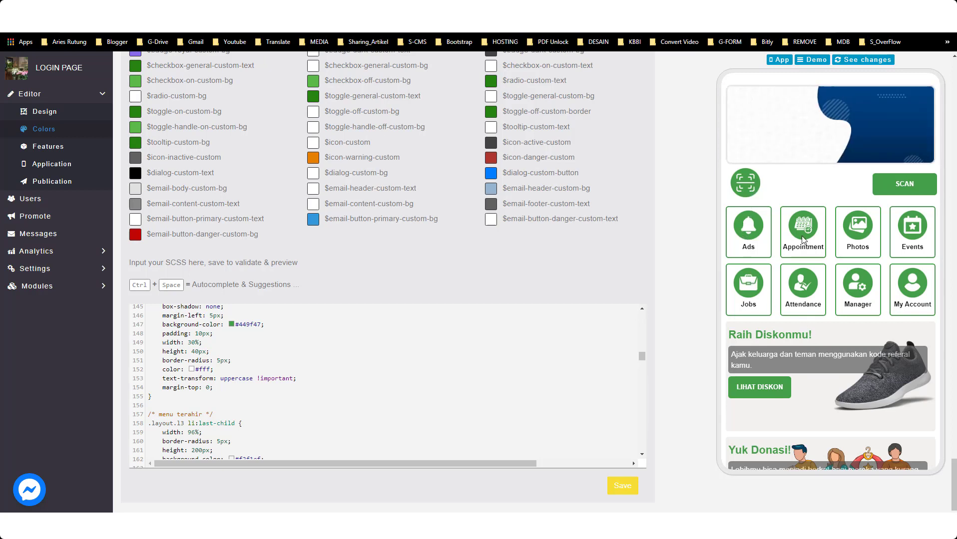
scroll(817, 313, "down", 1)
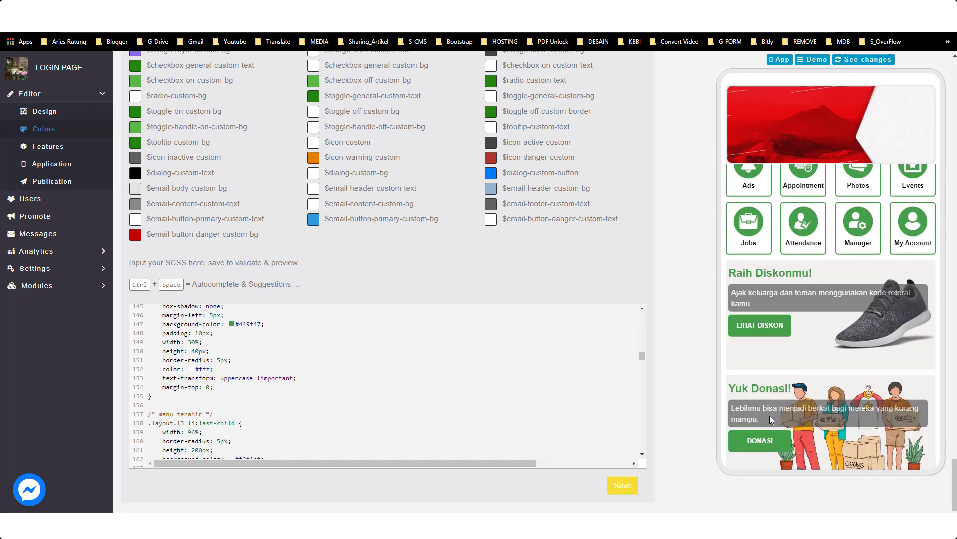
scroll(771, 419, "down", 1)
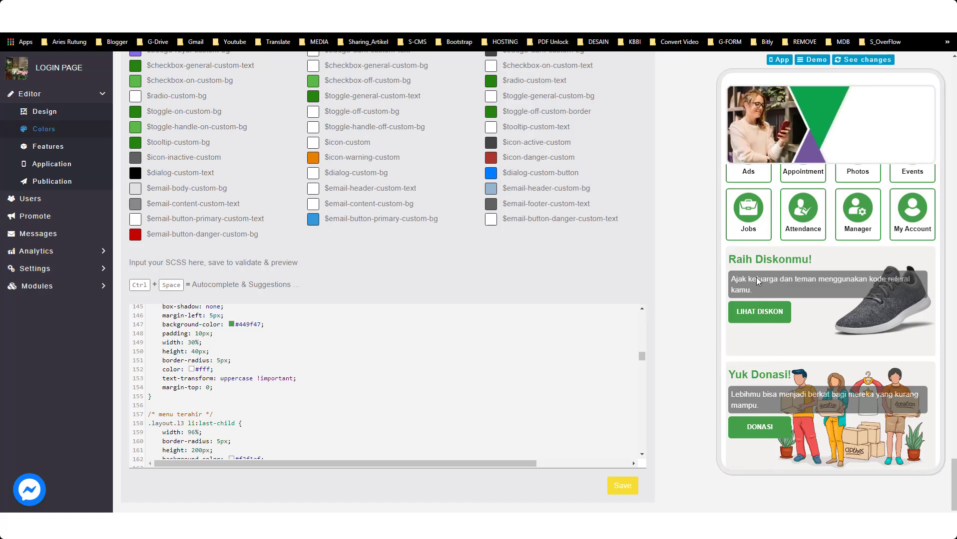
scroll(161, 404, "up", 1)
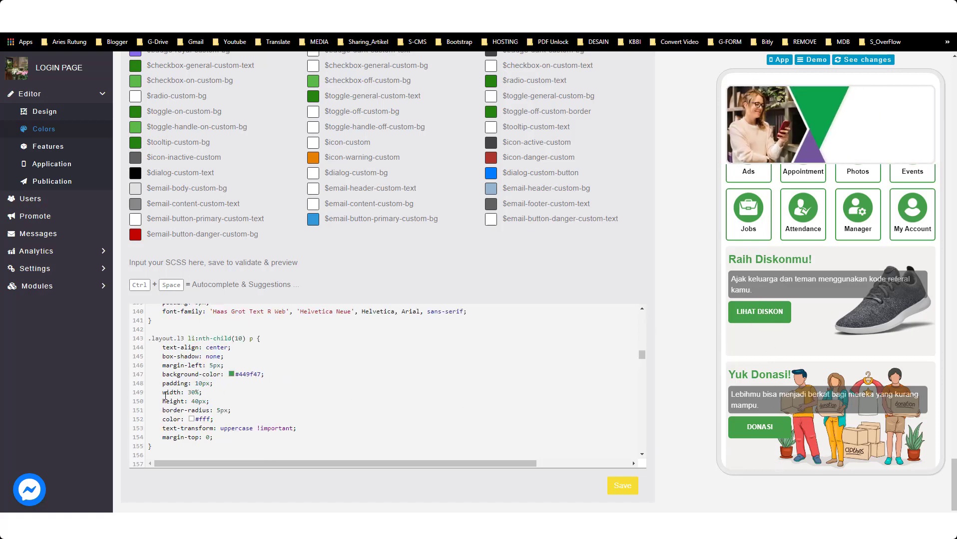
scroll(185, 338, "up", 3)
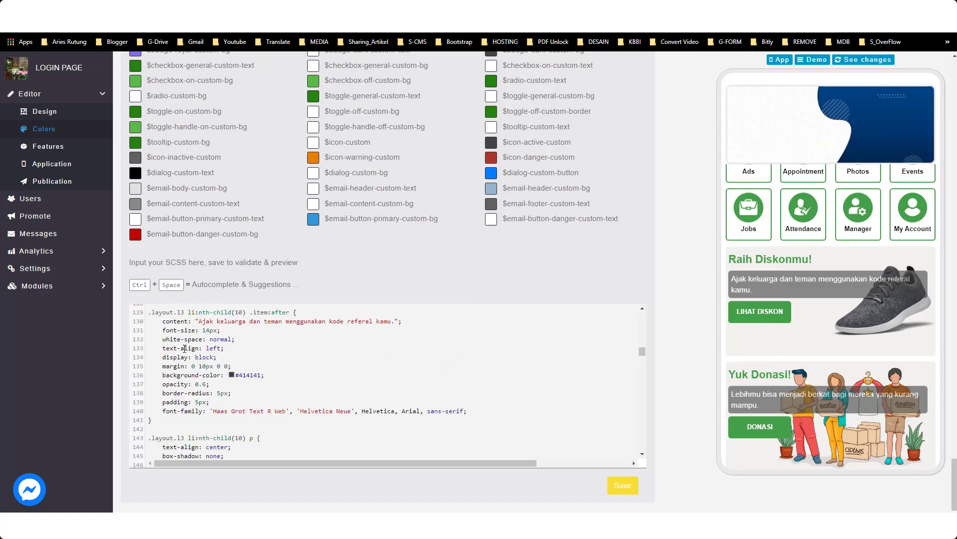
scroll(190, 364, "up", 1)
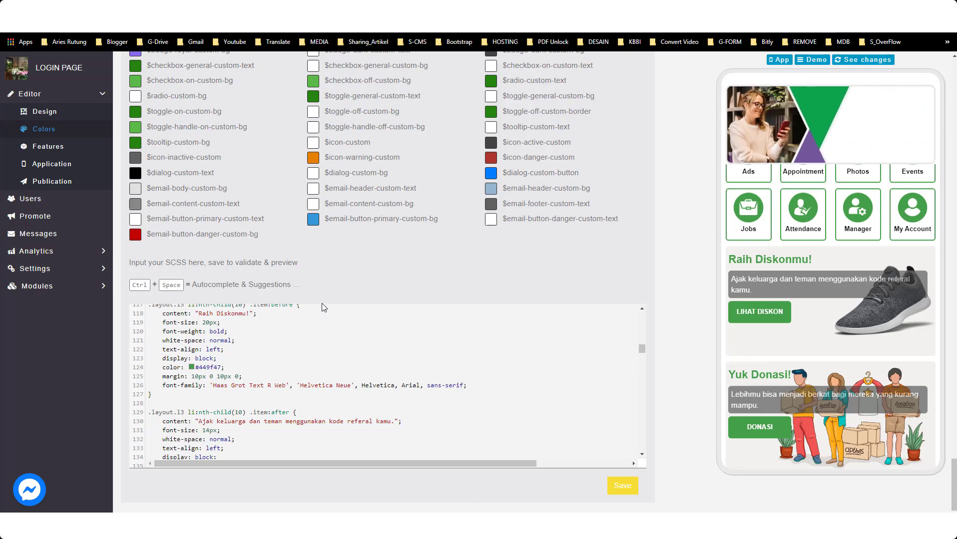
scroll(370, 134, "up", 8)
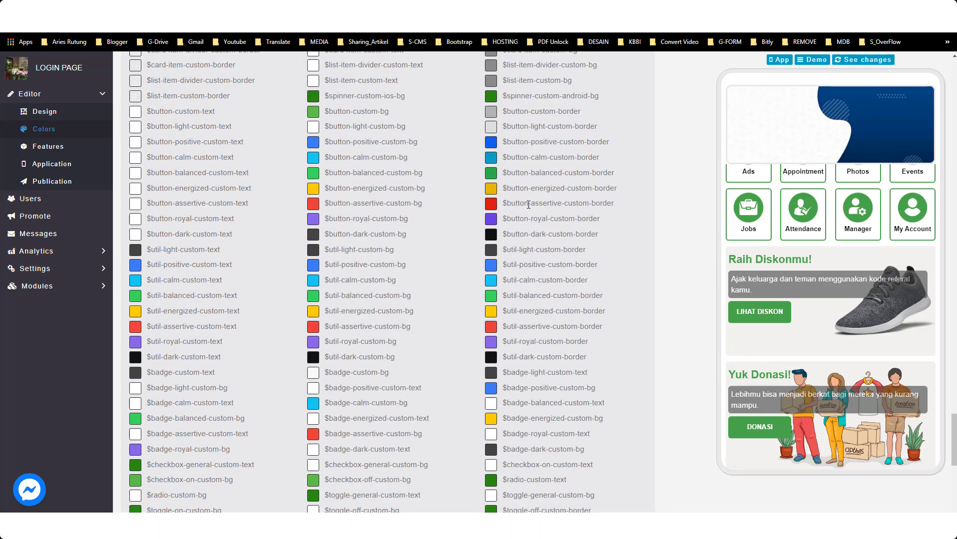
Add a WooCommerce Link page to the app from the available features.
left_click_drag(953, 439, 952, 58)
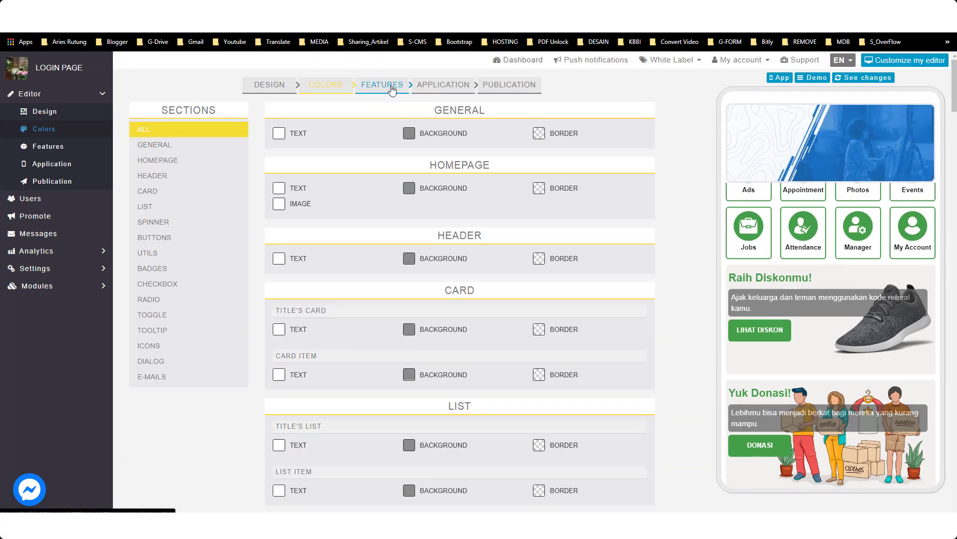
left_click(393, 89)
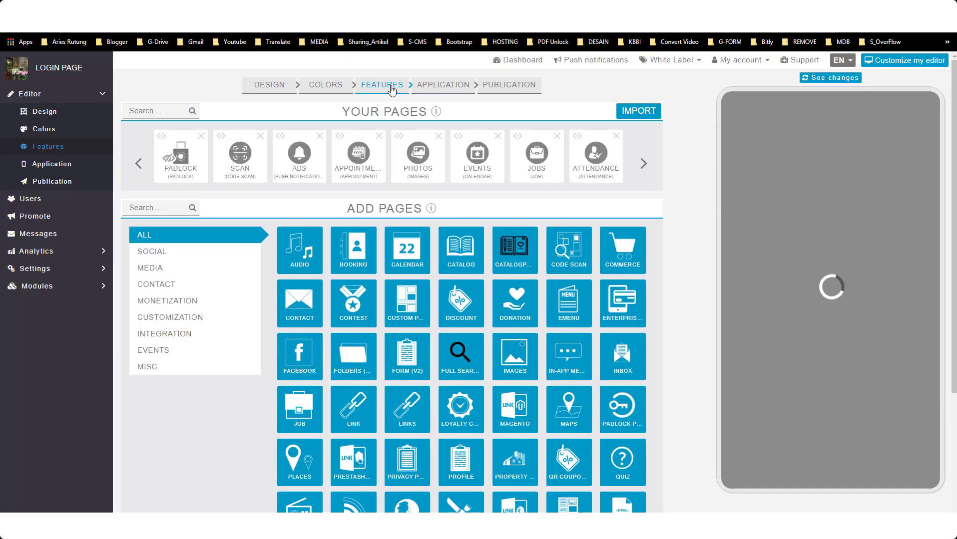
scroll(537, 412, "down", 3)
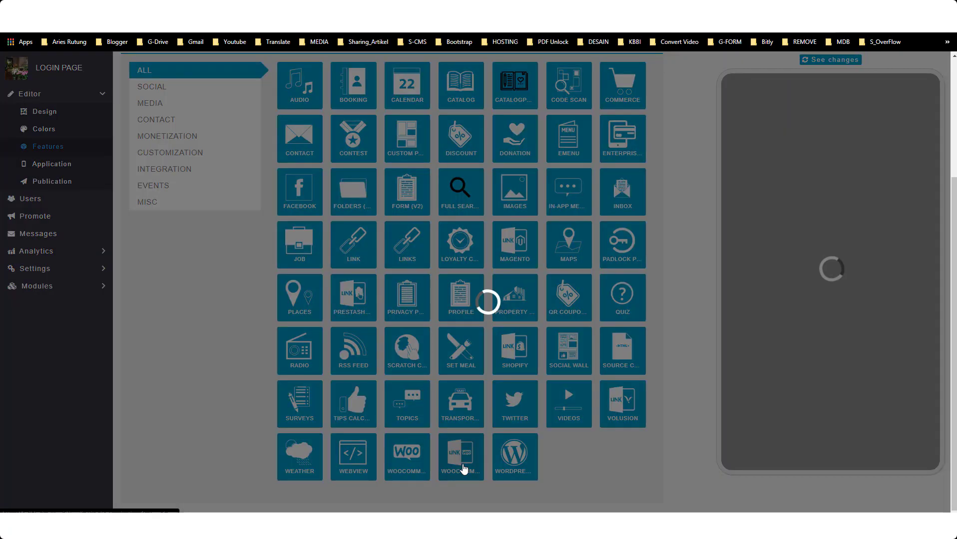
left_click(462, 468)
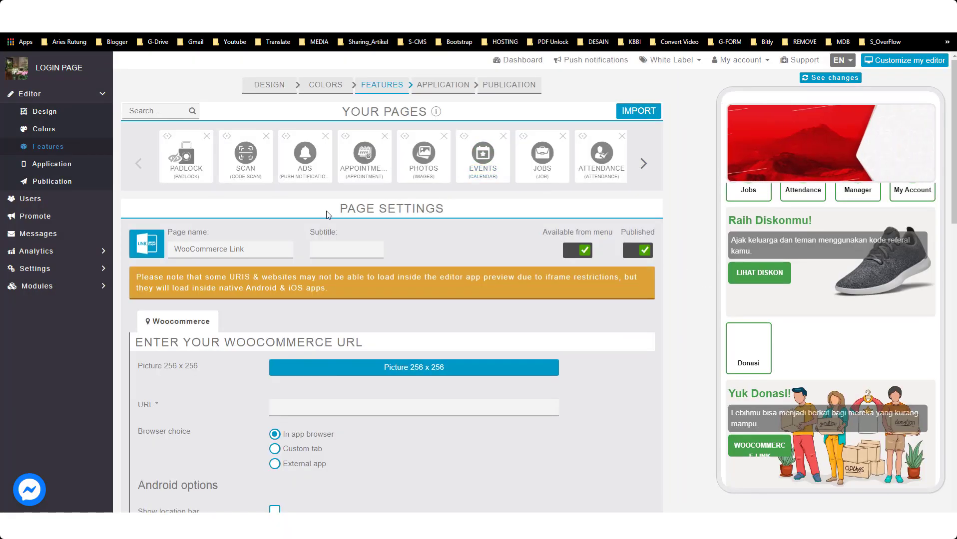
Rename the new WooCommerce page as Informasi and refresh the app preview to check the homepage banners.
left_click_drag(264, 248, 175, 251)
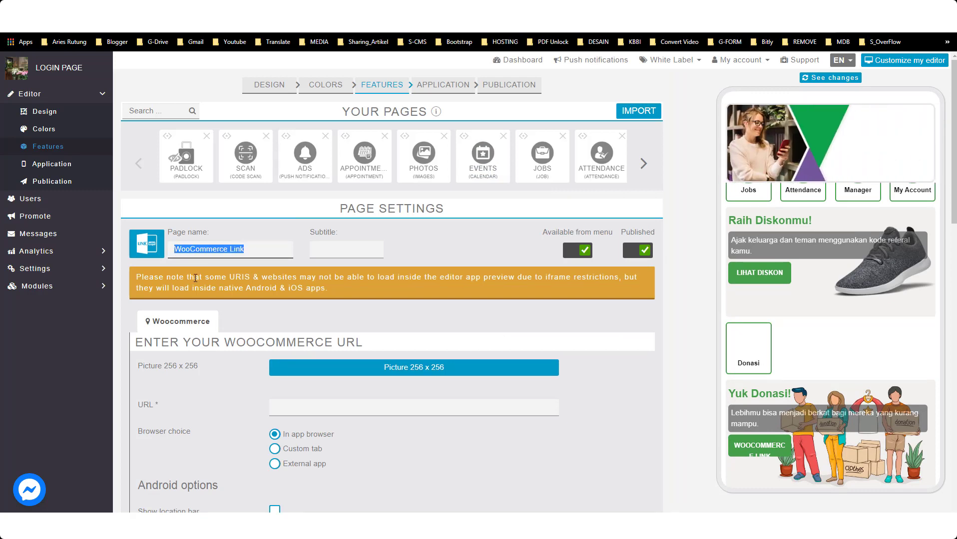
type("Informasi")
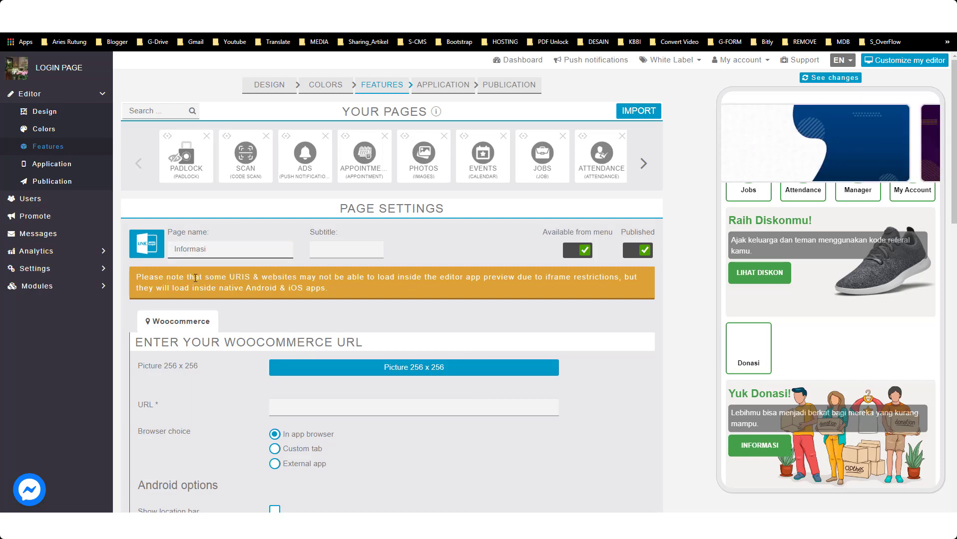
left_click(197, 277)
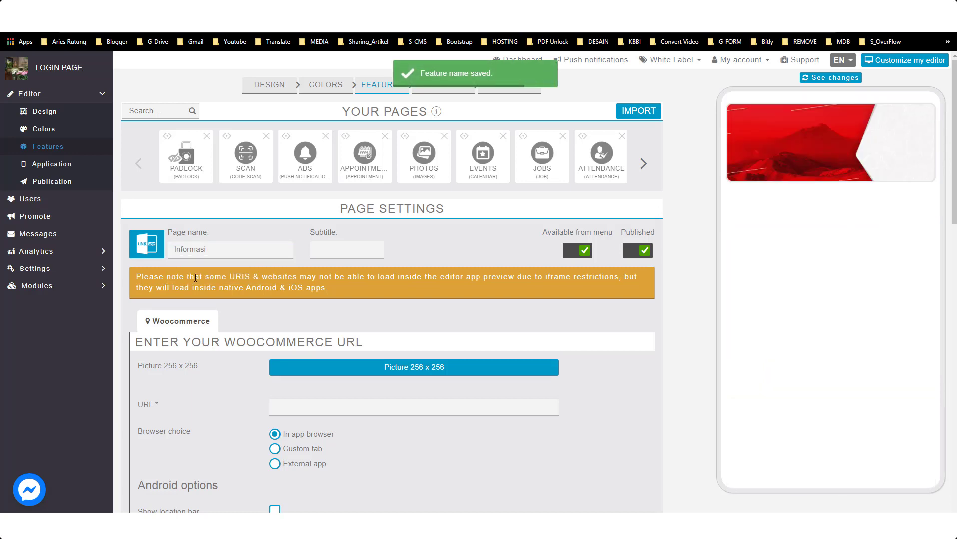
left_click(834, 78)
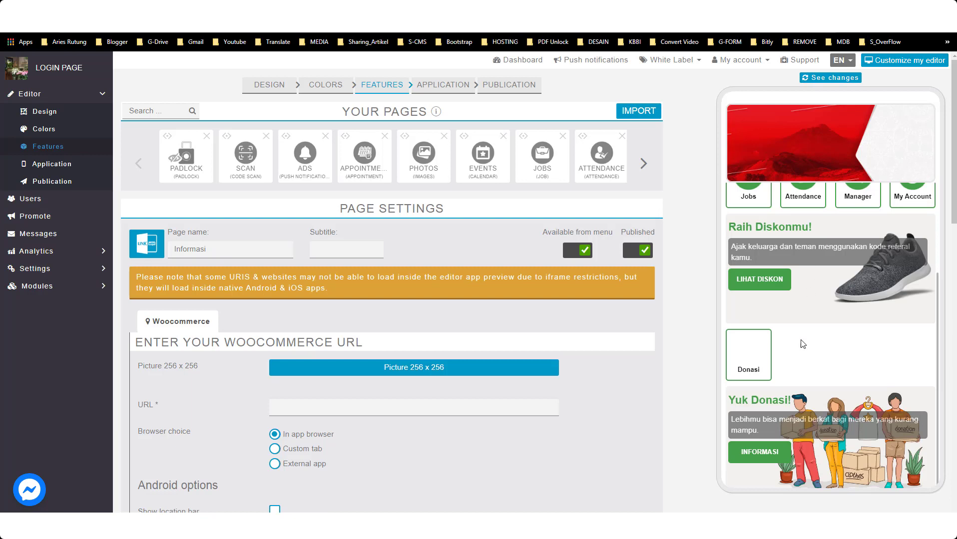
left_click_drag(800, 342, 800, 280)
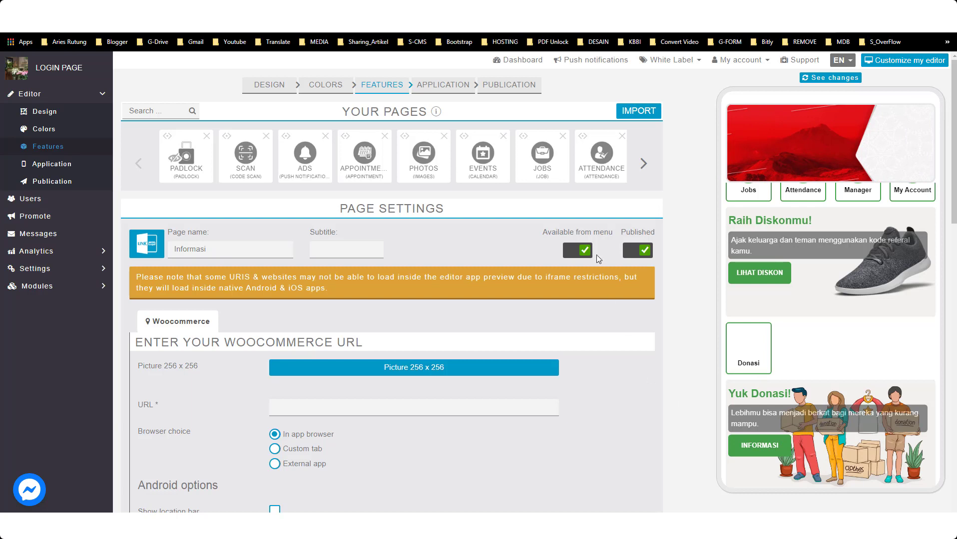
In the custom SCSS of the color settings, duplicate the whole "menu ke -10" block directly above the "menu terahir" comment.
left_click(643, 164)
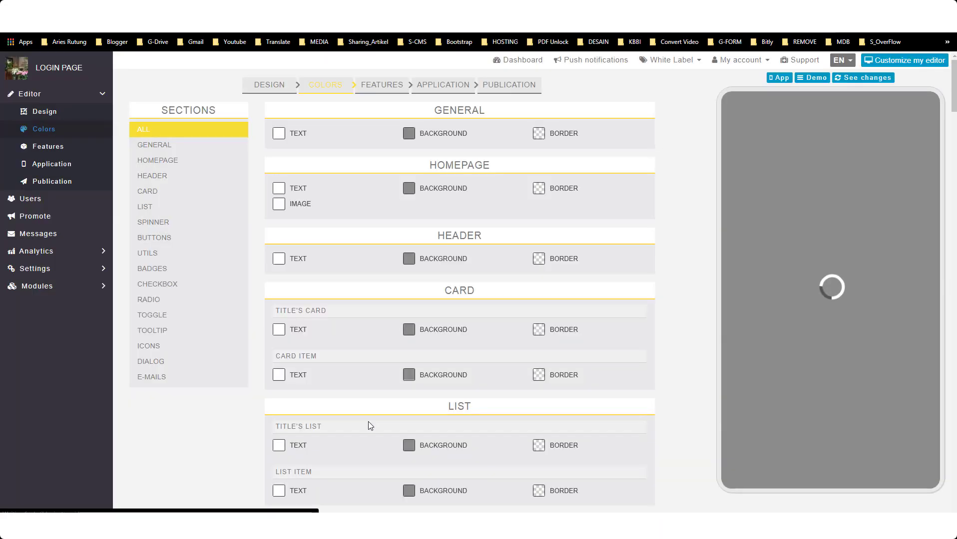
scroll(323, 426, "down", 15)
scroll(323, 423, "down", 20)
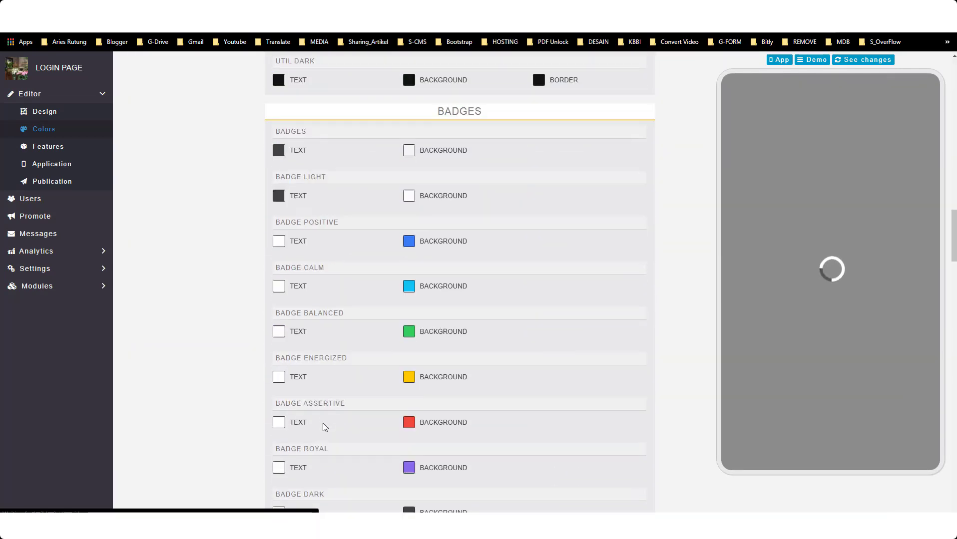
scroll(327, 430, "down", 10)
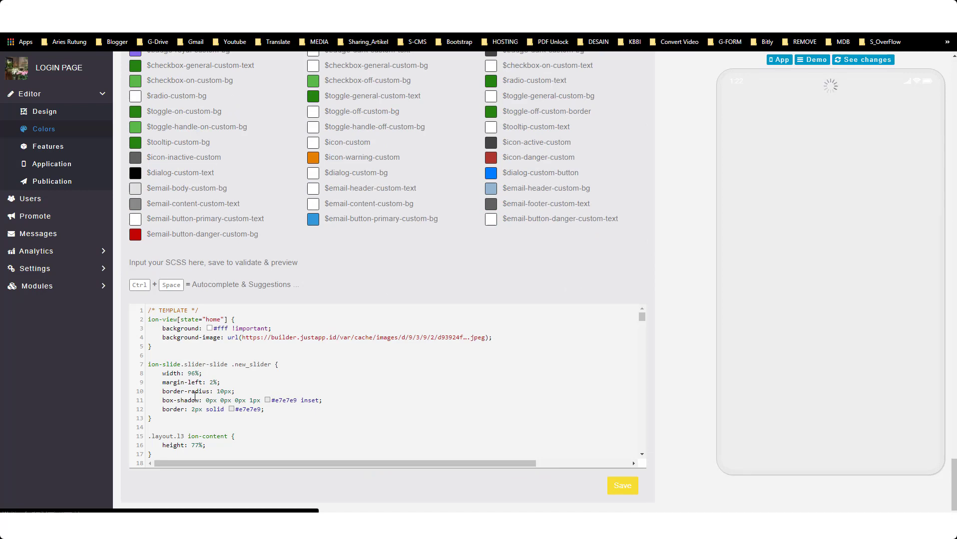
scroll(193, 406, "up", 2)
scroll(405, 435, "down", 9)
scroll(660, 444, "down", 2)
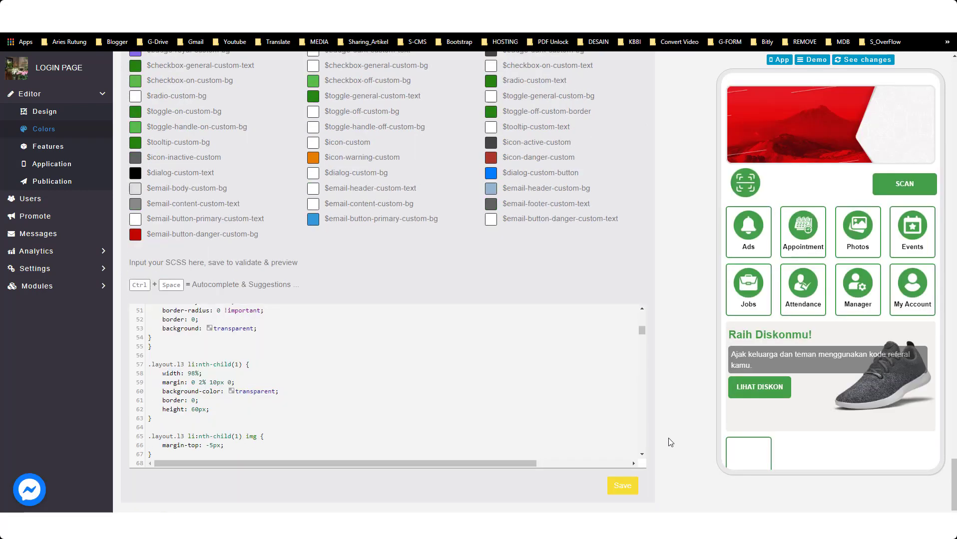
scroll(162, 407, "down", 6)
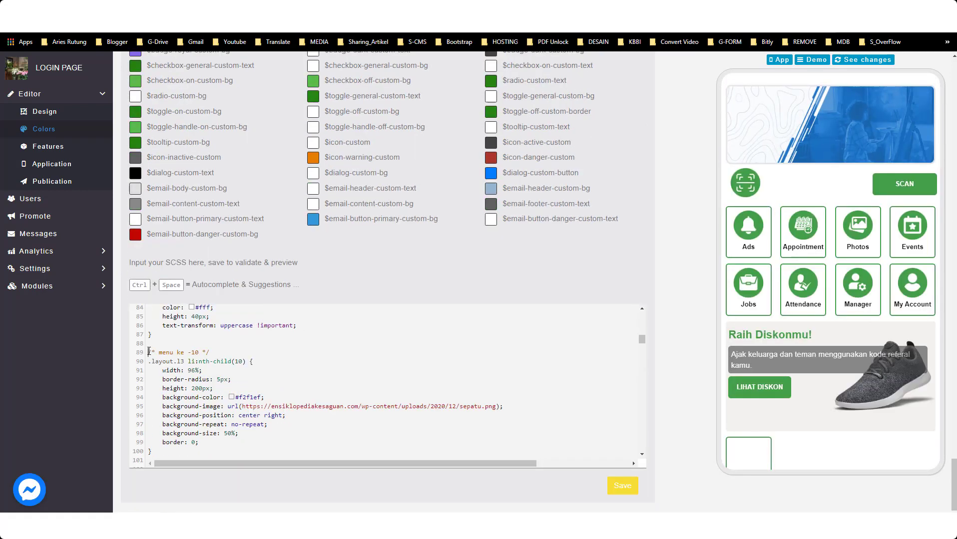
left_click_drag(148, 352, 198, 324)
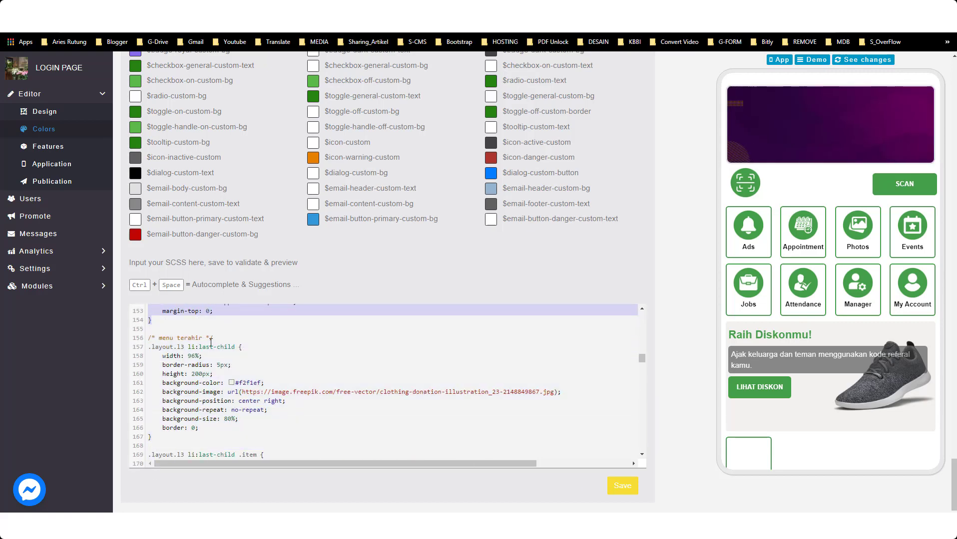
left_click(161, 327)
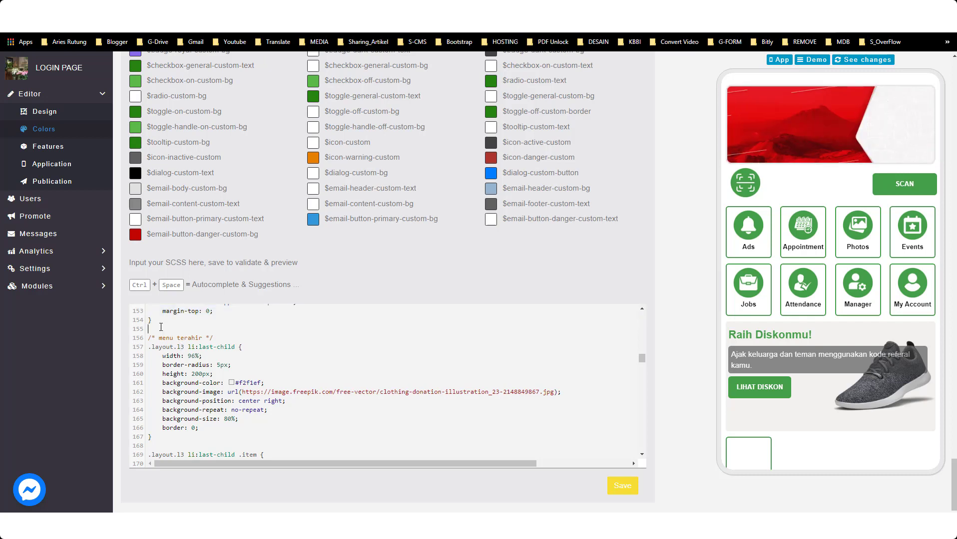
key("Return")
scroll(173, 349, "down", 10)
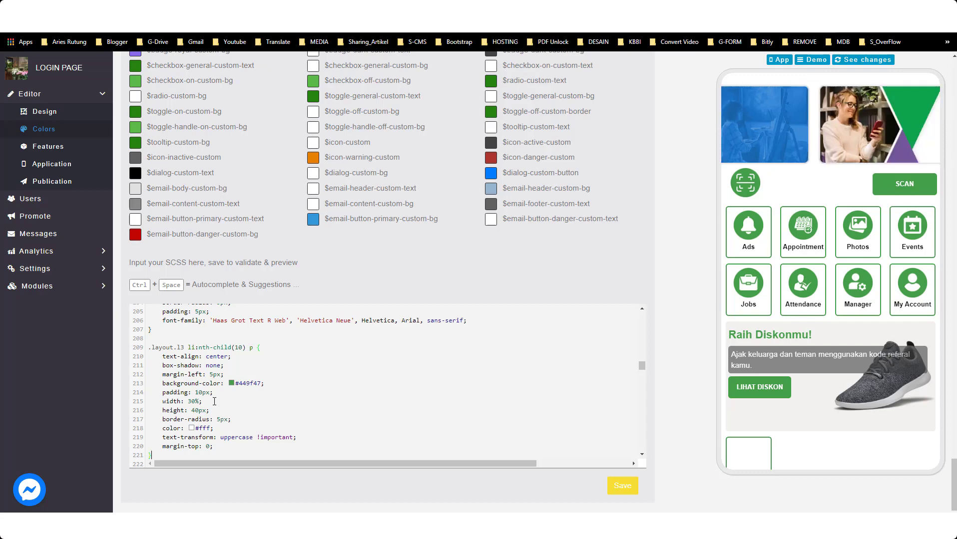
Change the comment of the duplicated SCSS block to "menu ke -11".
scroll(214, 399, "up", 14)
scroll(214, 397, "down", 5)
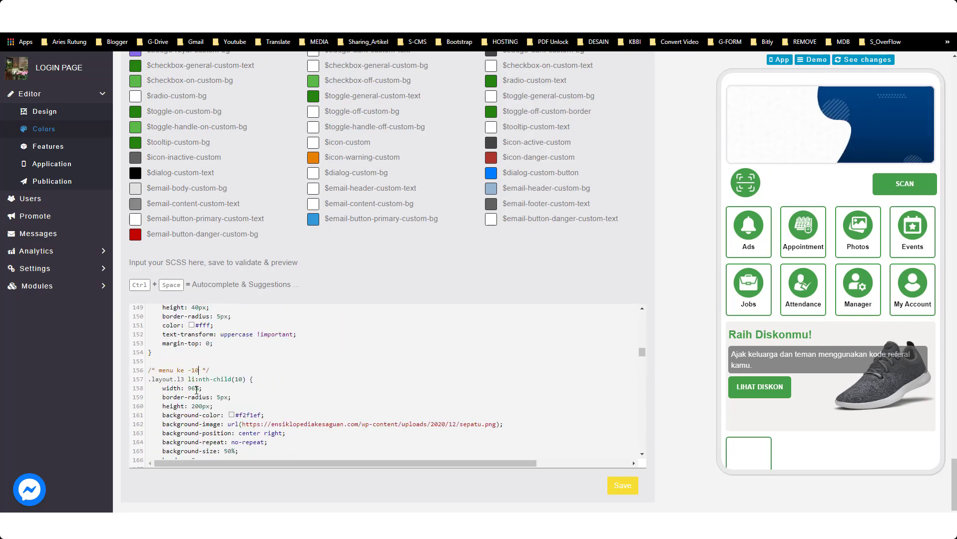
type("1")
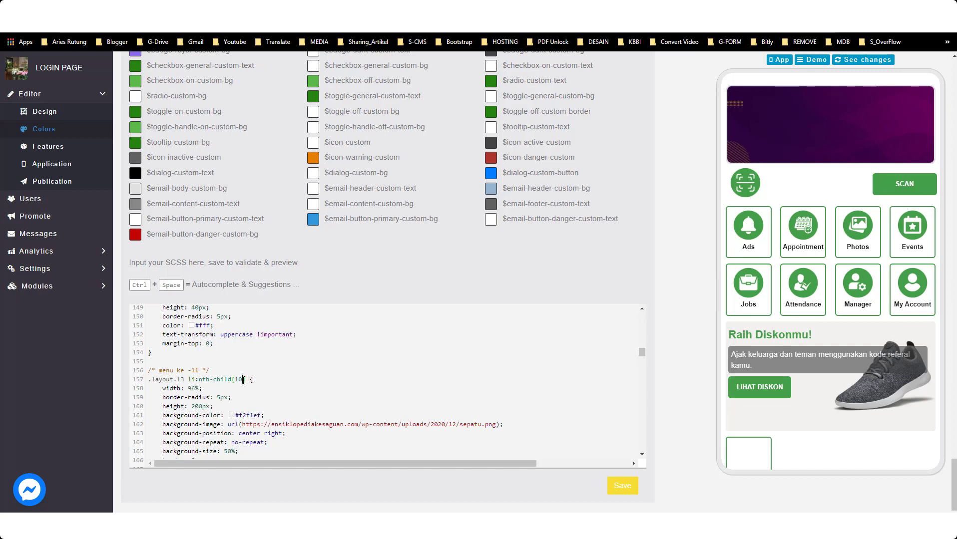
In the "menu ke -11" SCSS block, change nth-child to 11 in the base, .item and .item img selectors.
key("BackSpace")
type("1")
scroll(249, 413, "down", 2)
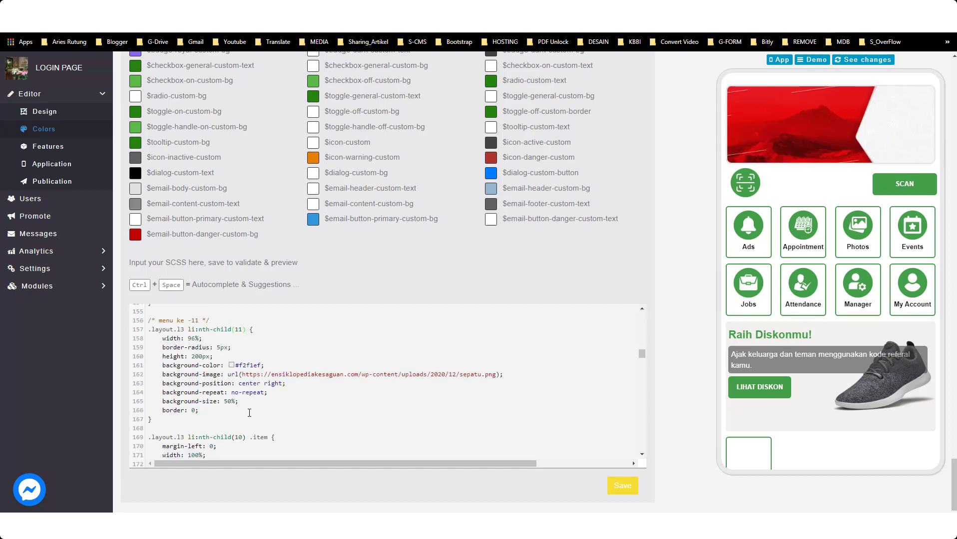
scroll(249, 413, "down", 2)
left_click(242, 388)
key("BackSpace")
type("1")
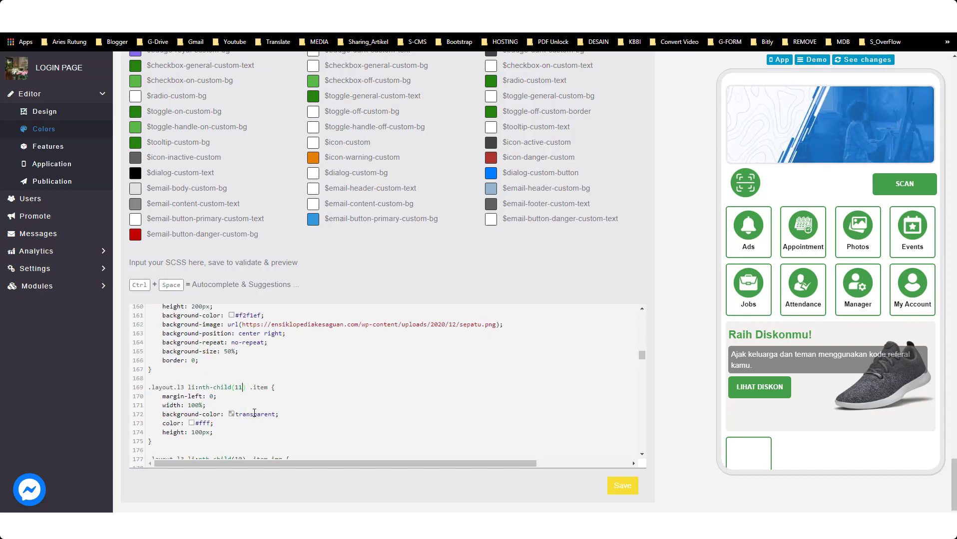
scroll(255, 413, "down", 2)
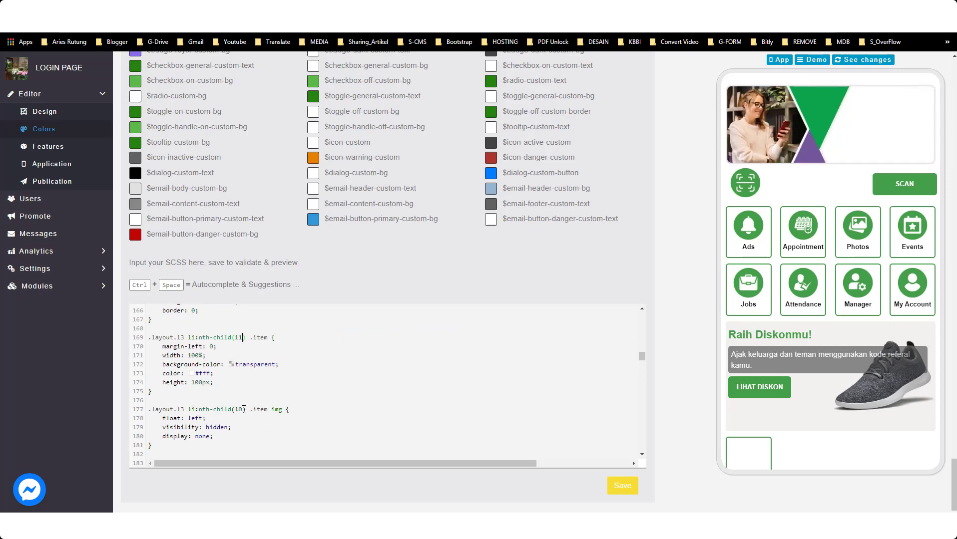
left_click(239, 409)
key("BackSpace")
type("1")
Change nth-child to 11 in the .item:before, .item:after and p selectors of the "menu ke -11" block.
scroll(241, 394, "down", 4)
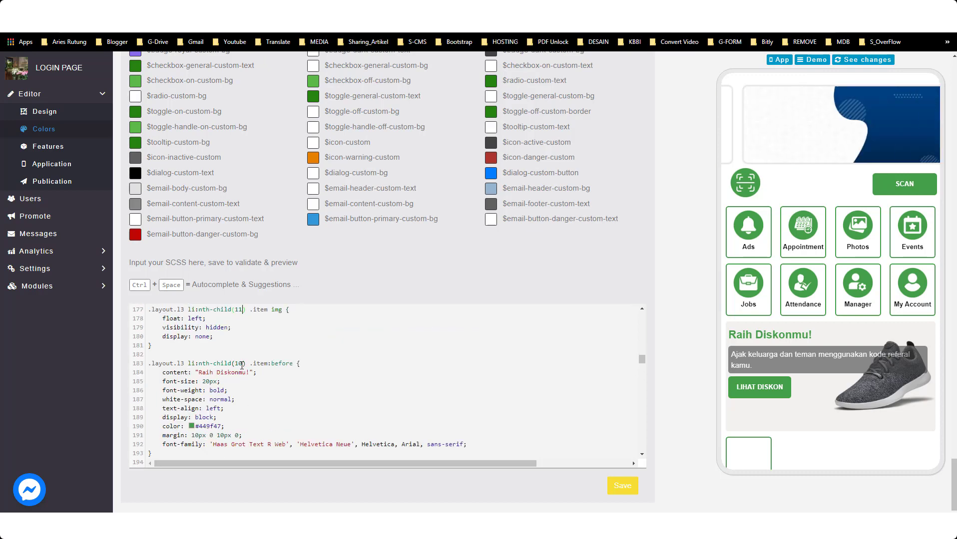
scroll(240, 395, "down", 6)
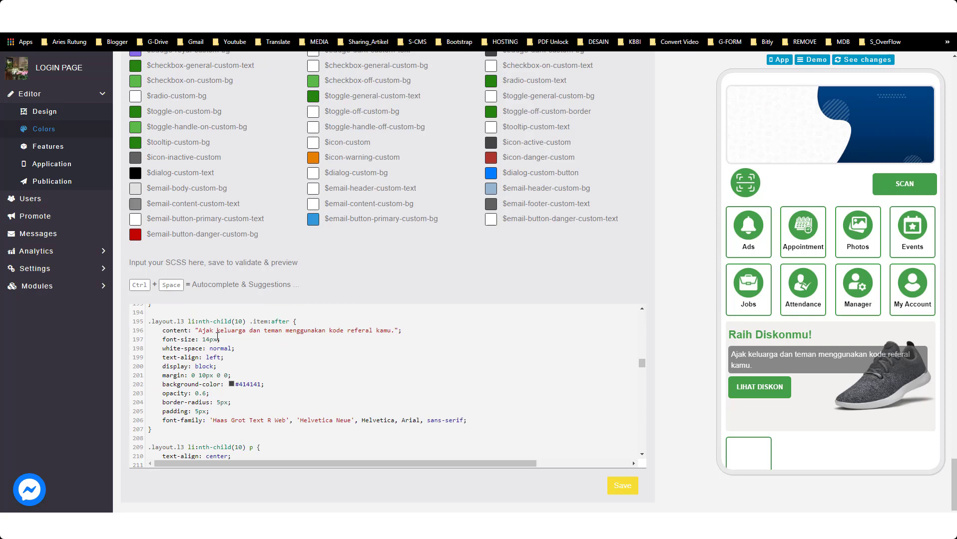
left_click(242, 322)
key("BackSpace")
type("1")
scroll(245, 350, "down", 4)
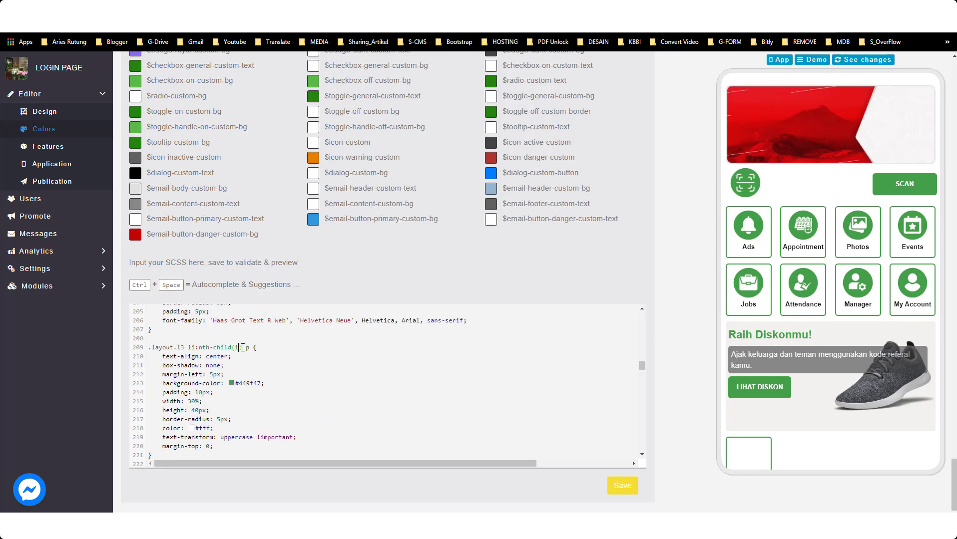
scroll(238, 374, "down", 2)
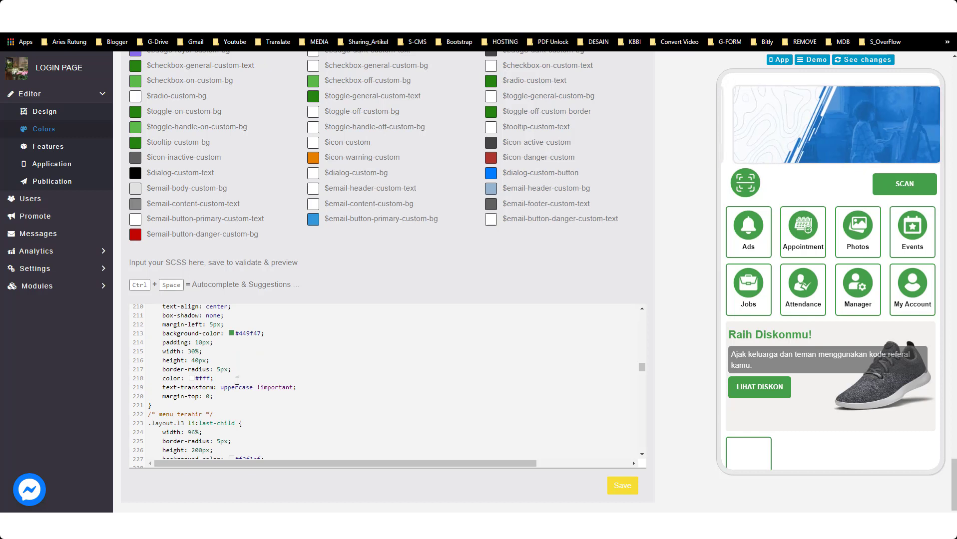
Insert a blank line above the "menu terahir" comment, then save the SCSS and check the homepage banners in the app preview.
left_click(163, 405)
key("Return")
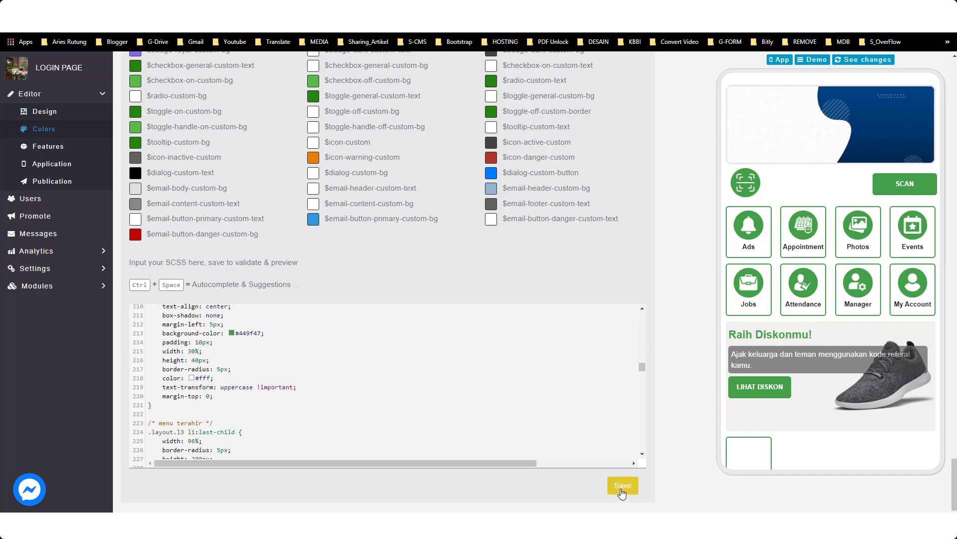
left_click_drag(733, 408, 738, 286)
left_click_drag(758, 361, 762, 331)
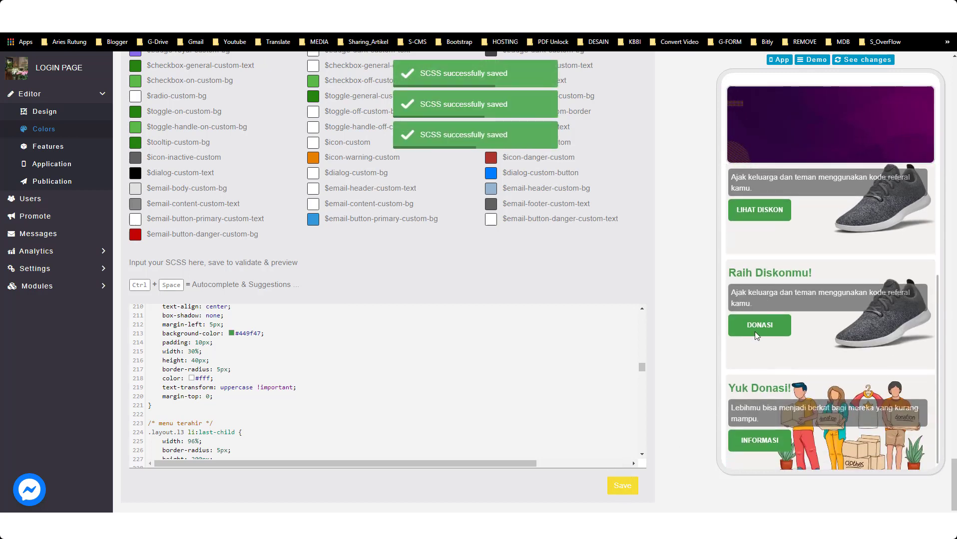
left_click_drag(761, 276, 761, 329)
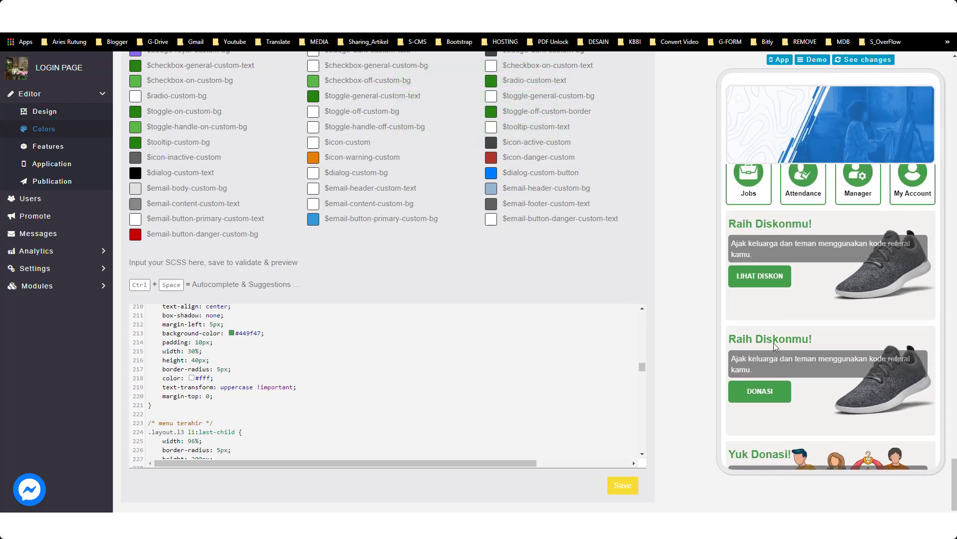
Set the content text of the nth-child(11) .item:before rule to "Informasi".
scroll(213, 358, "up", 5)
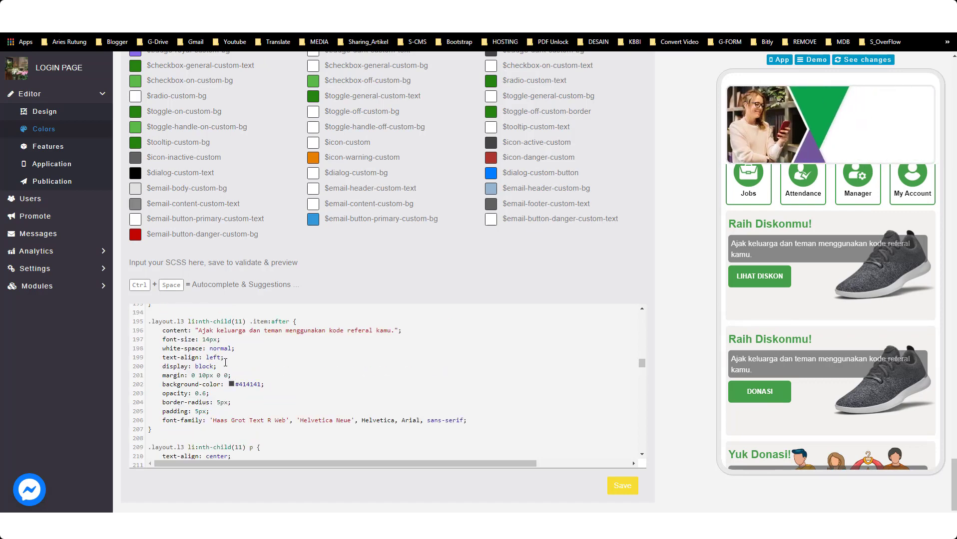
scroll(226, 362, "up", 3)
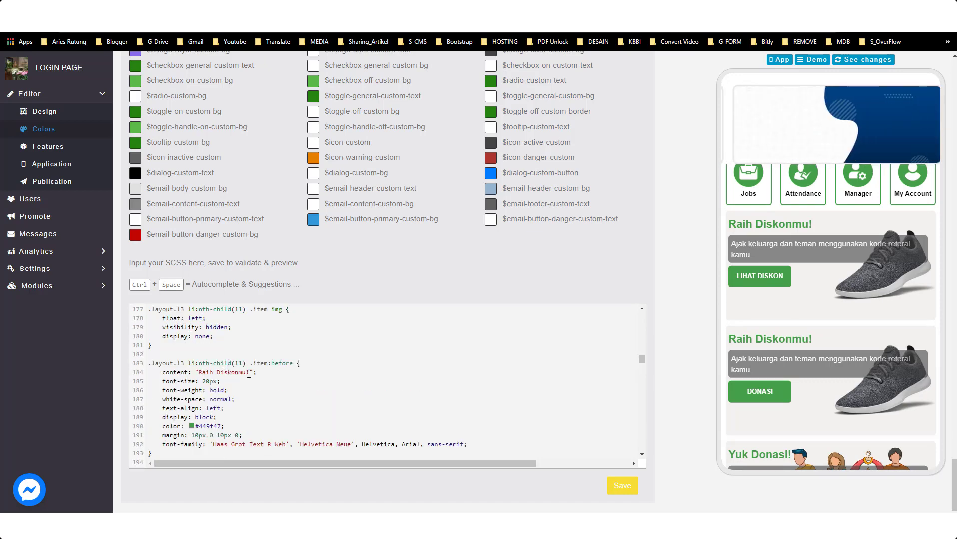
left_click_drag(250, 374, 219, 375)
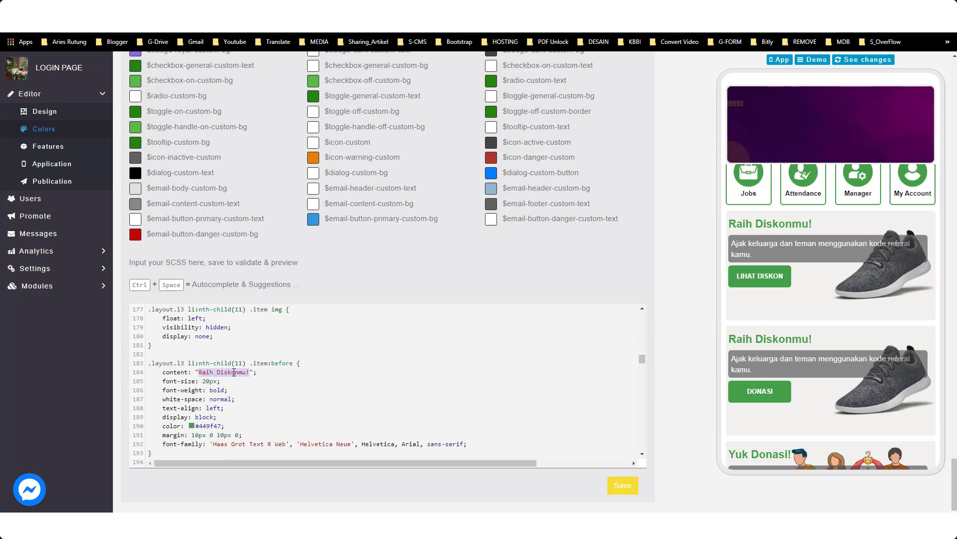
type("I")
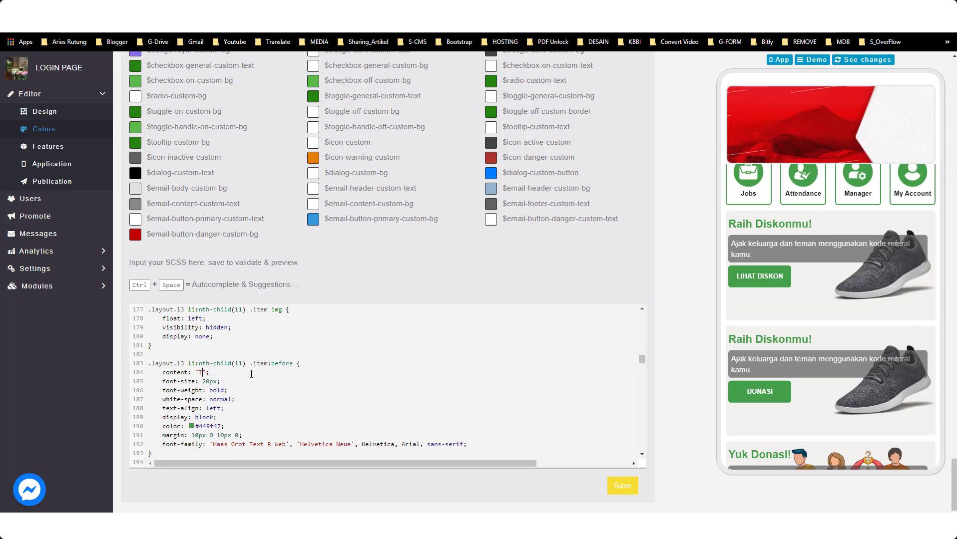
type("nformasi")
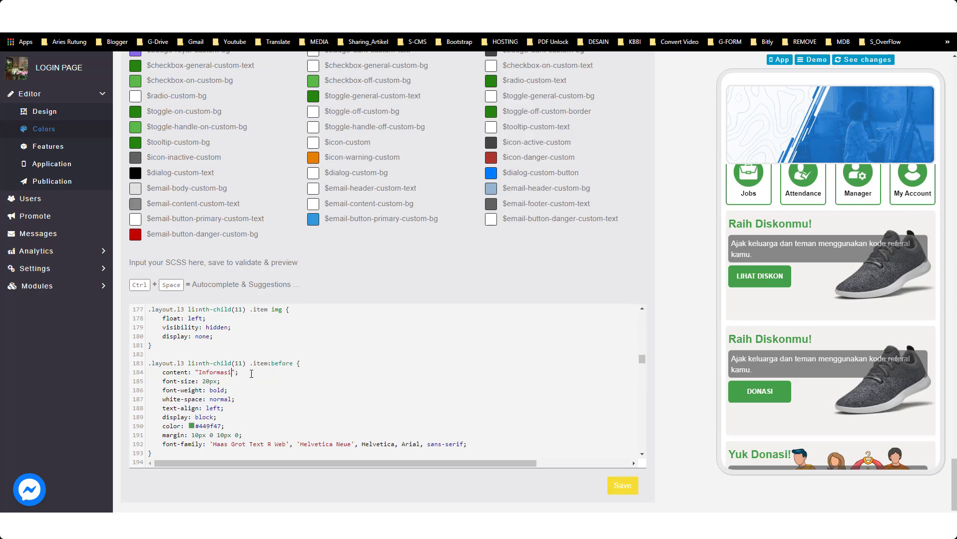
Set the content text of the nth-child(11) .item:after rule to "Selalu tahu yang terbaru.".
scroll(251, 374, "down", 2)
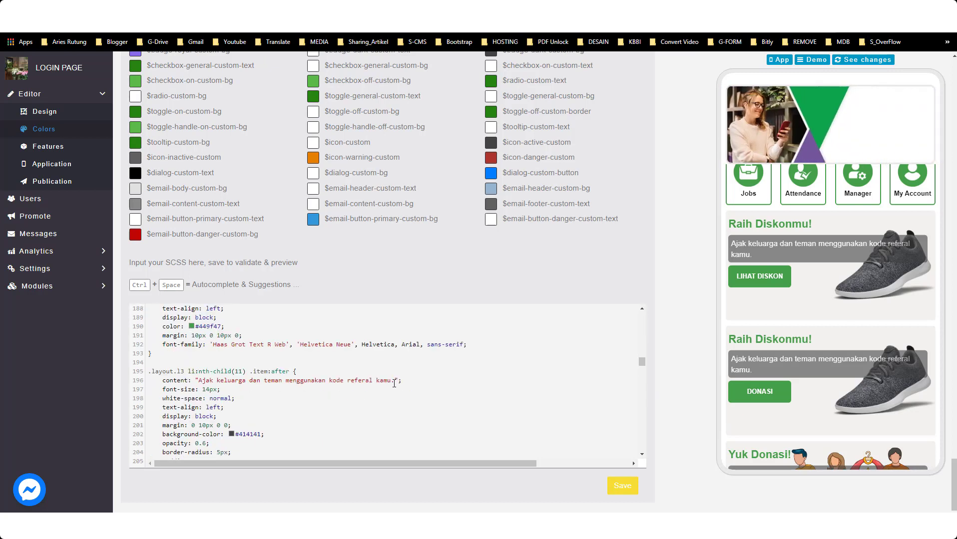
left_click_drag(391, 381, 199, 380)
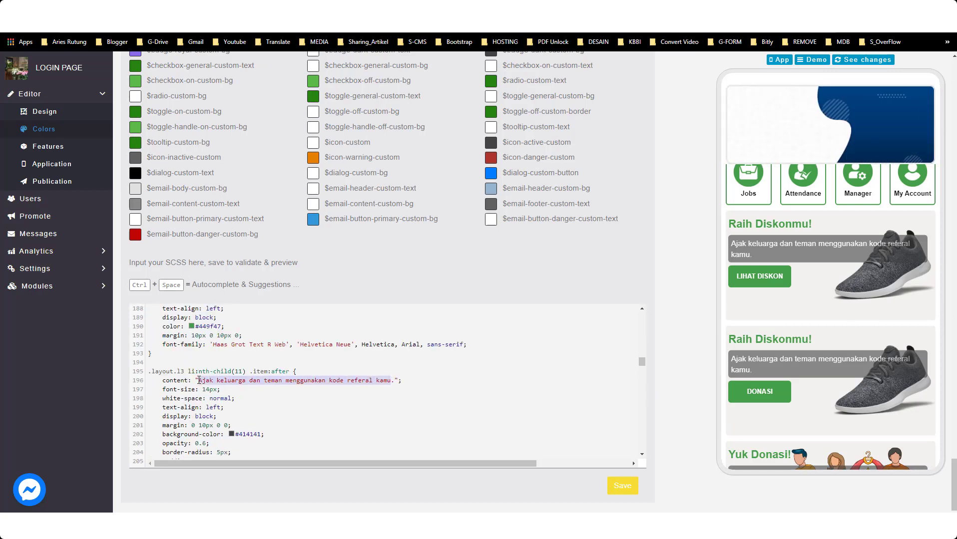
type("Selal")
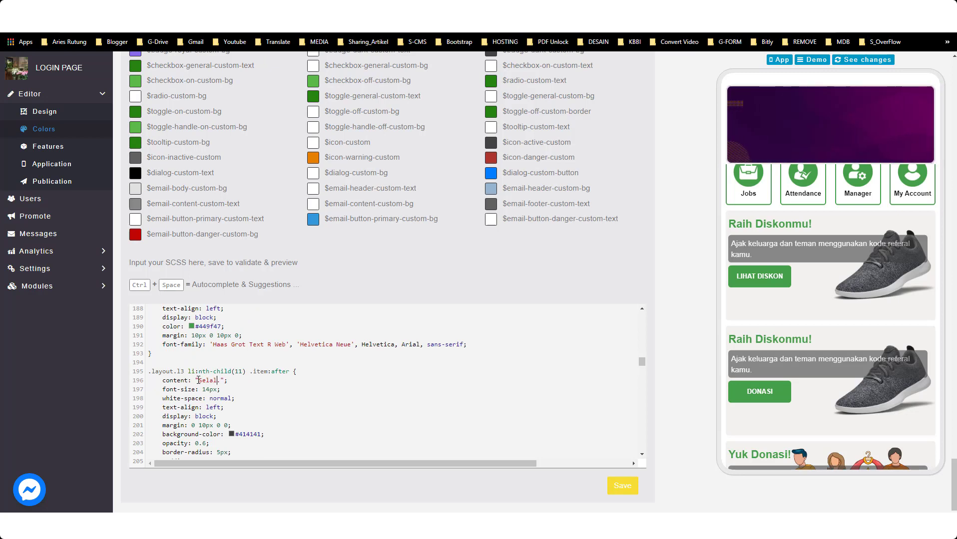
type("u Tah")
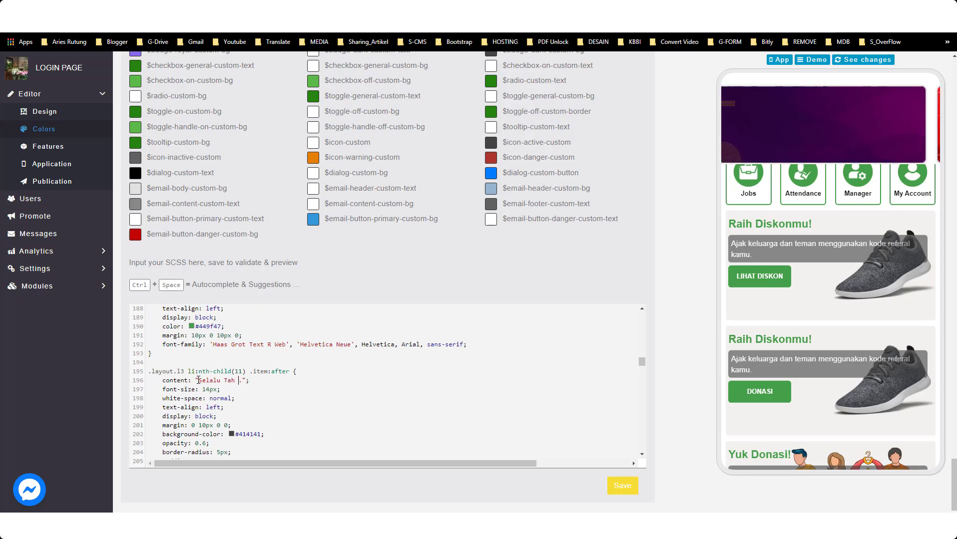
type(" yang terba")
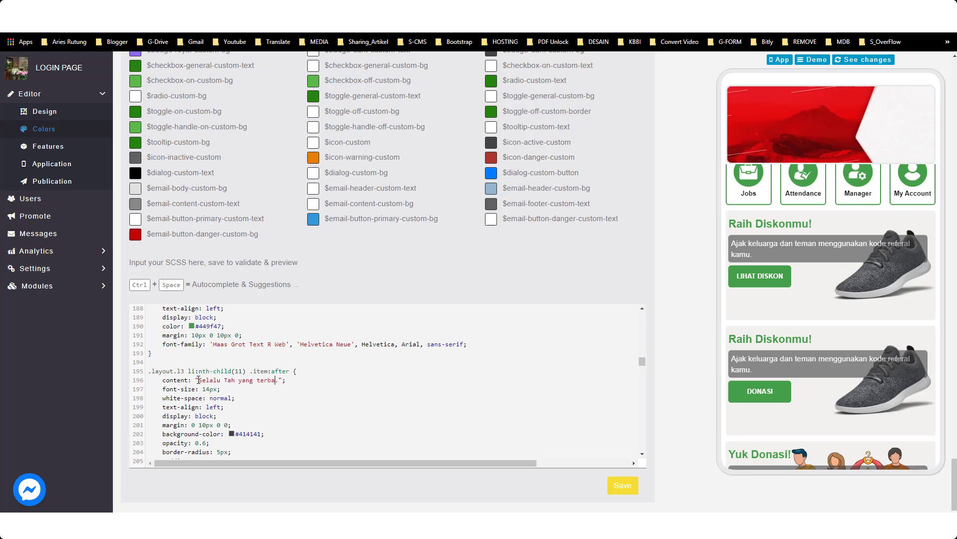
type("ru")
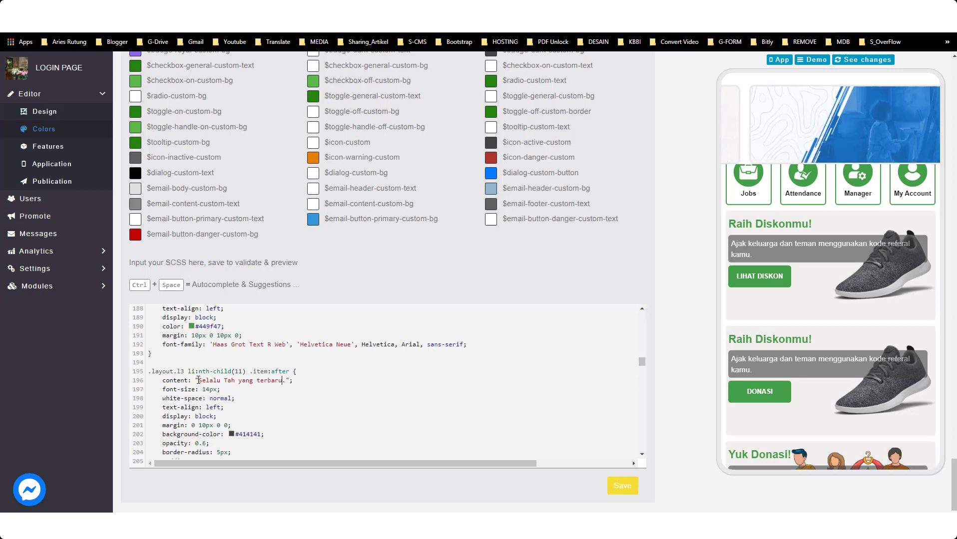
left_click(227, 381)
key("BackSpace")
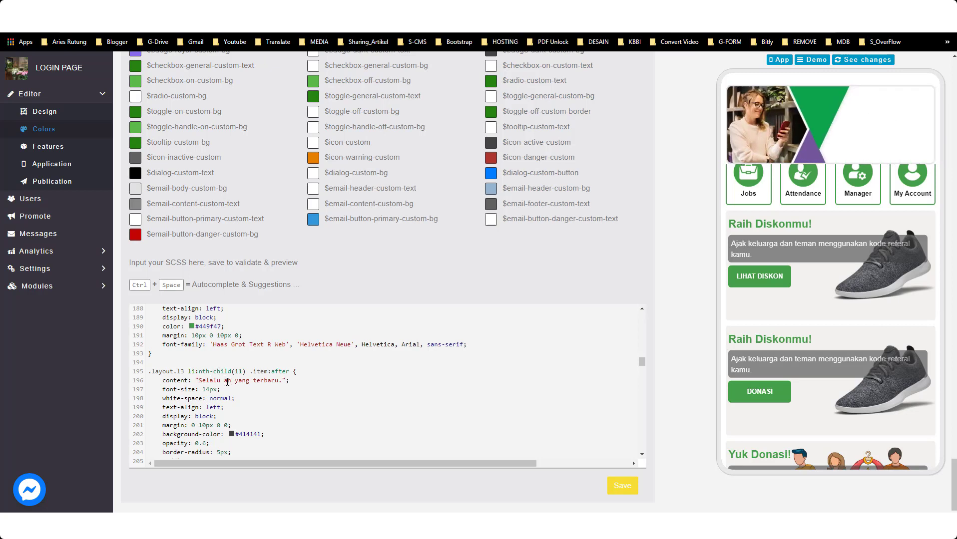
type("t")
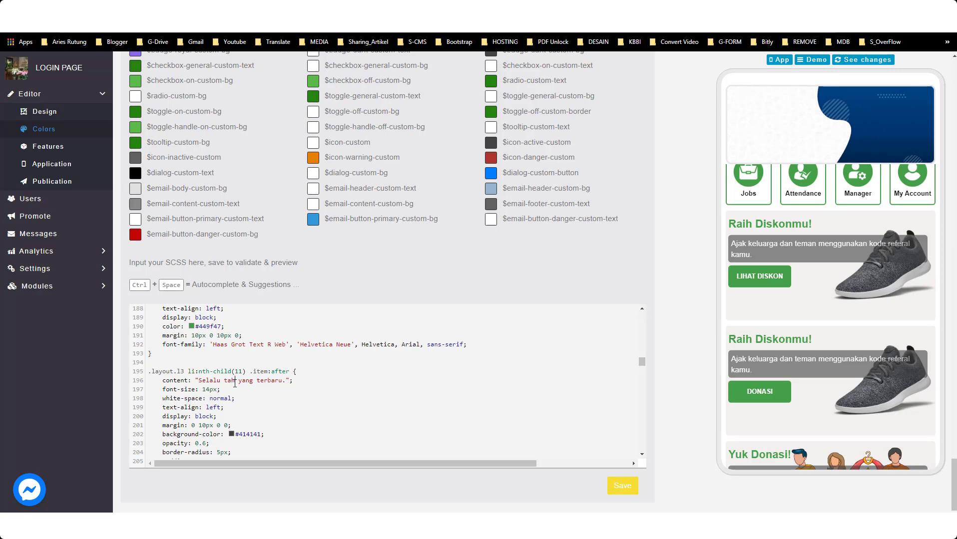
left_click(235, 381)
type("u")
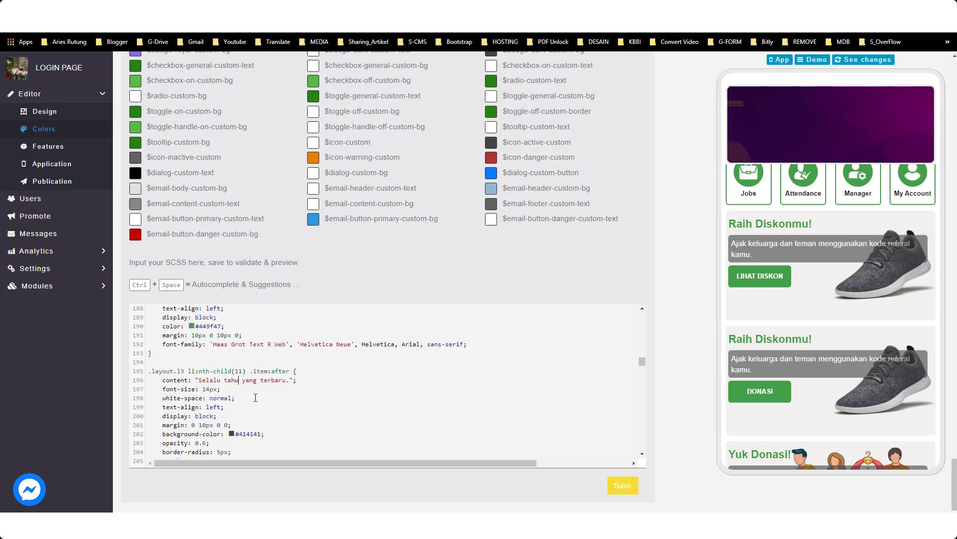
Search Google for "informasi vector" in a new browser tab and browse Freepik's technology images for a banner background.
scroll(224, 399, "down", 1)
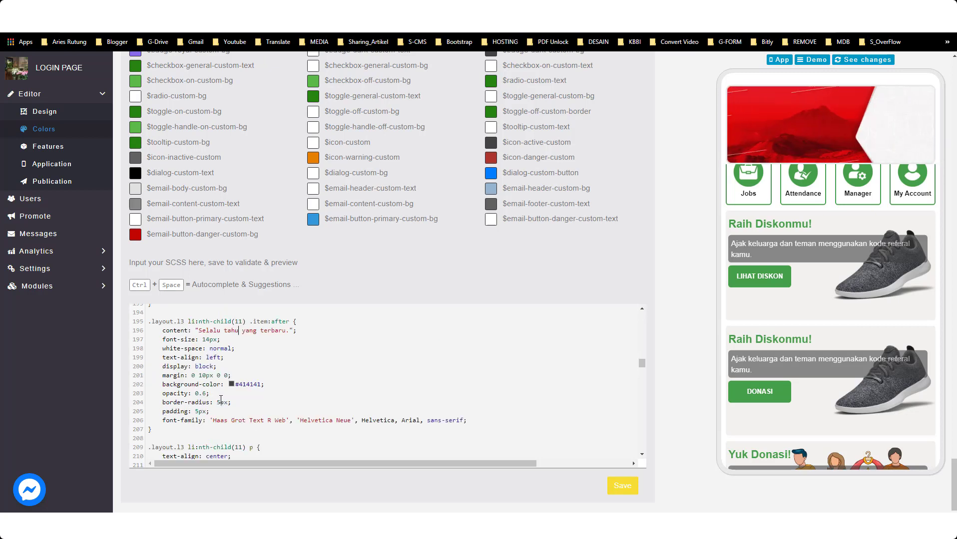
scroll(222, 400, "down", 5)
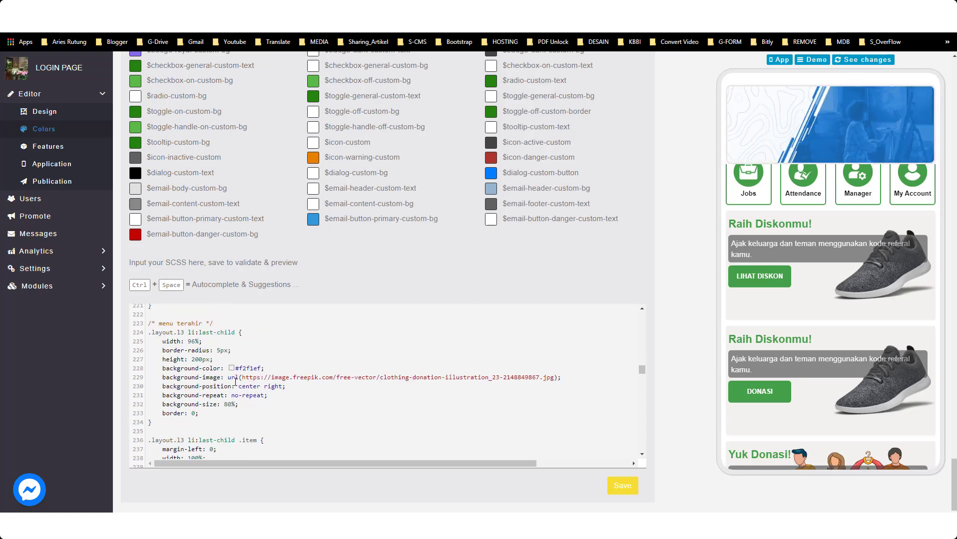
scroll(234, 382, "up", 7)
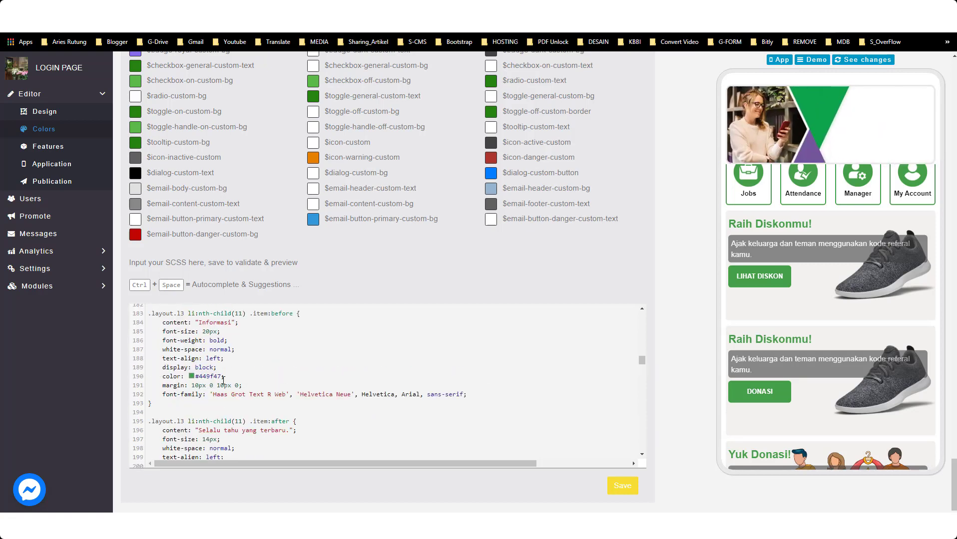
scroll(224, 380, "up", 4)
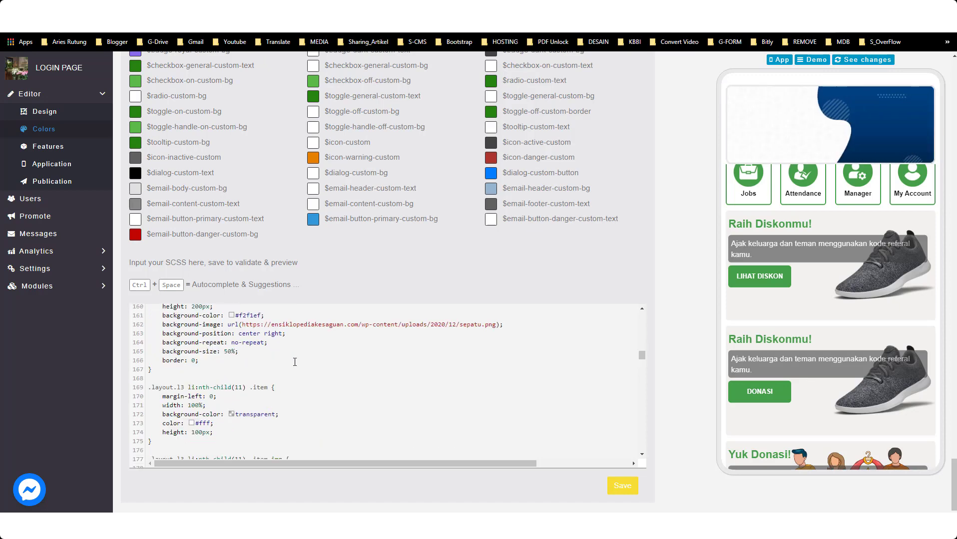
scroll(315, 336, "up", 1)
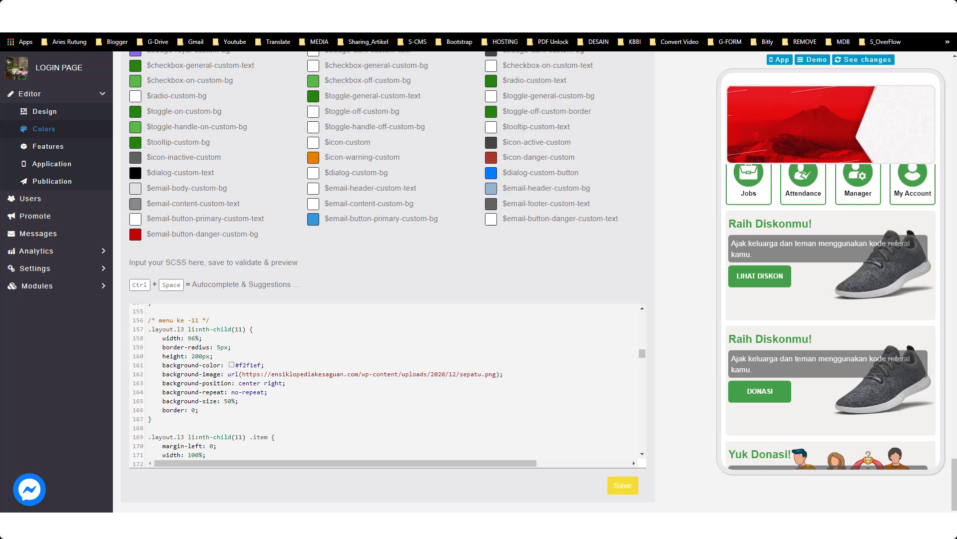
key("ctrl+t")
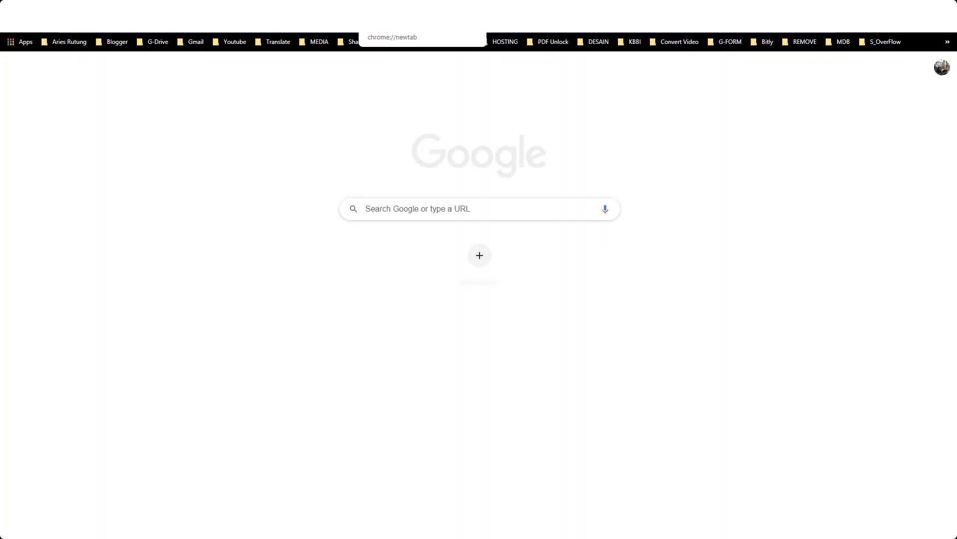
type("inf")
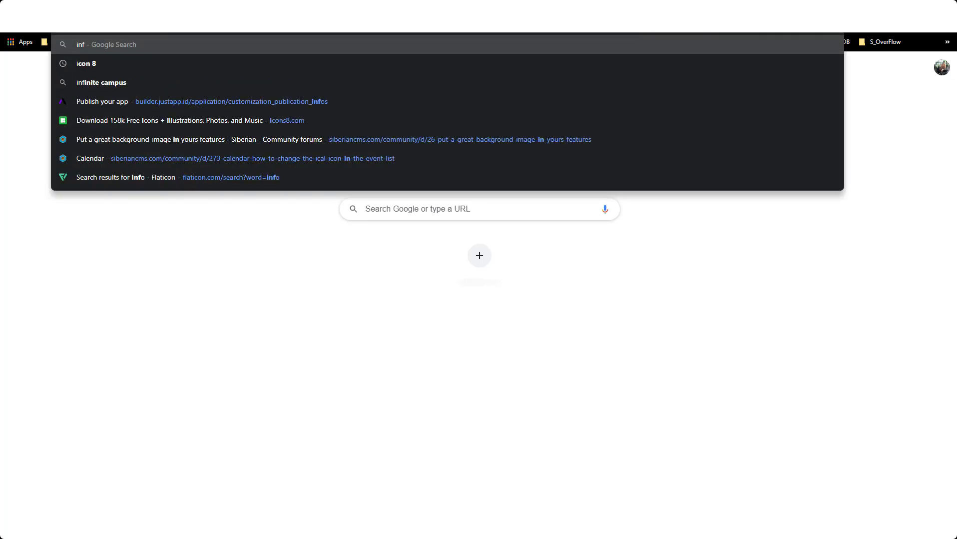
type("ormasi vector")
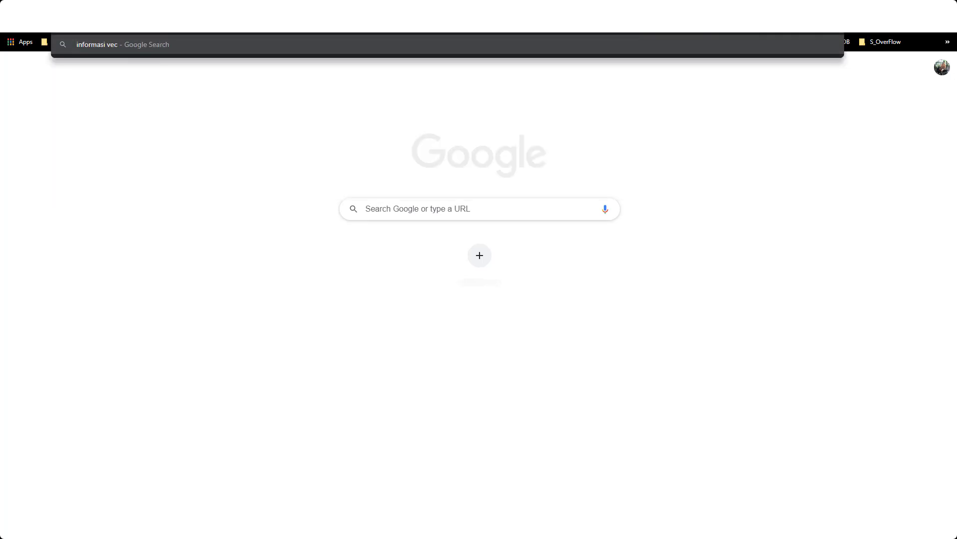
key("Return")
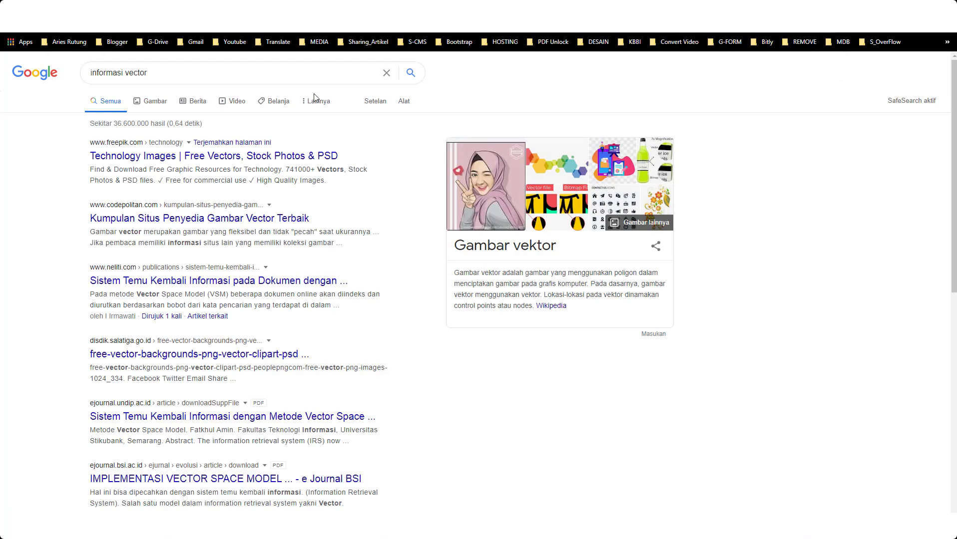
left_click(141, 161)
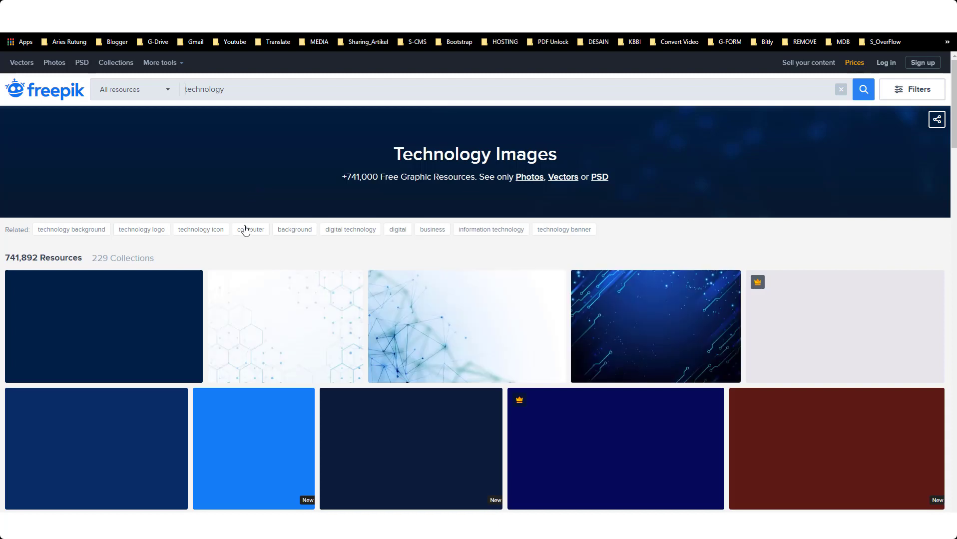
scroll(210, 274, "down", 1)
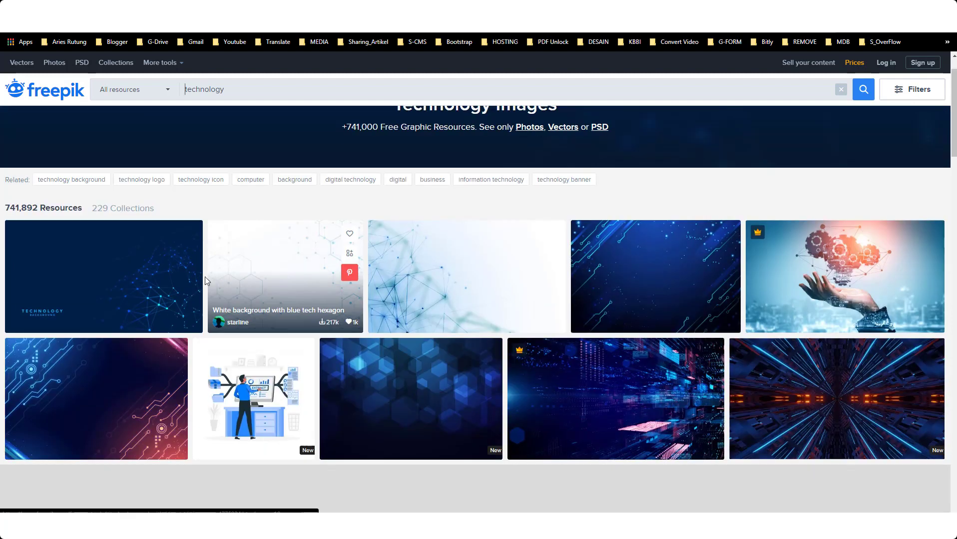
Open Freepik's "White background with blue tech hexagon" vector and copy its image address.
scroll(150, 310, "down", 1)
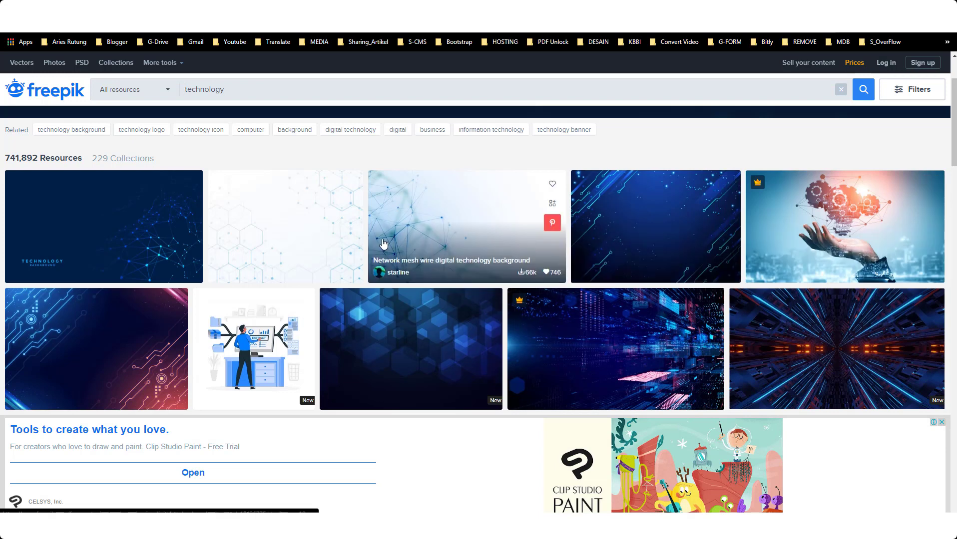
right_click(324, 219)
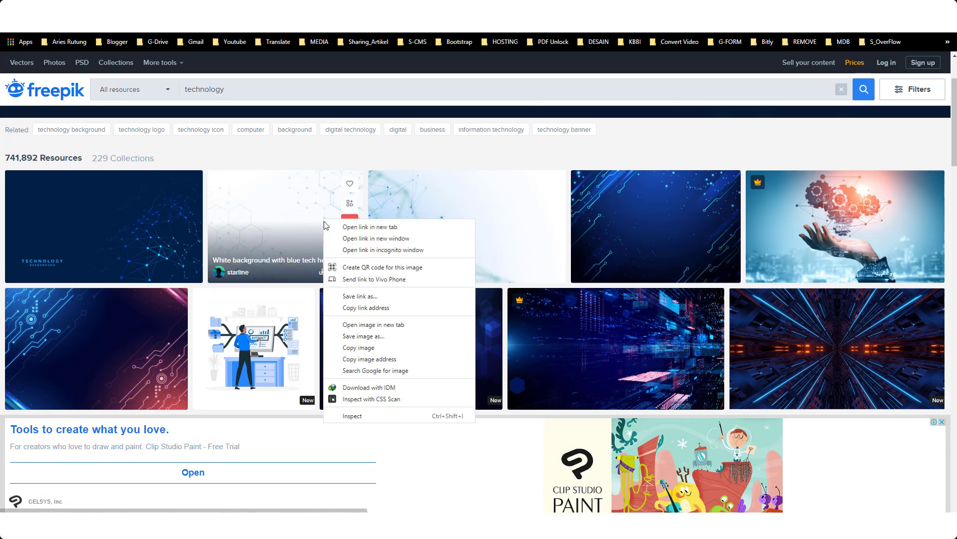
left_click(264, 206)
right_click(262, 205)
left_click(243, 188)
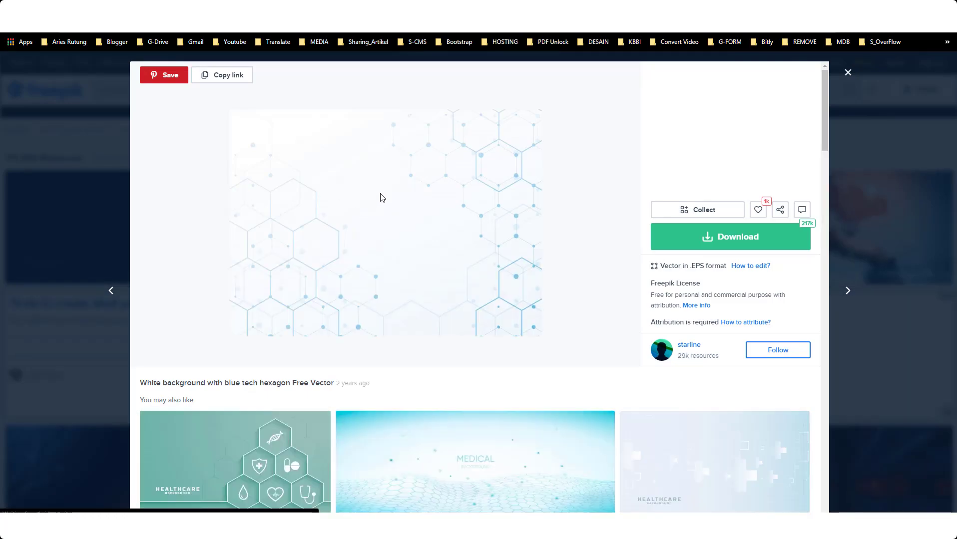
right_click(381, 195)
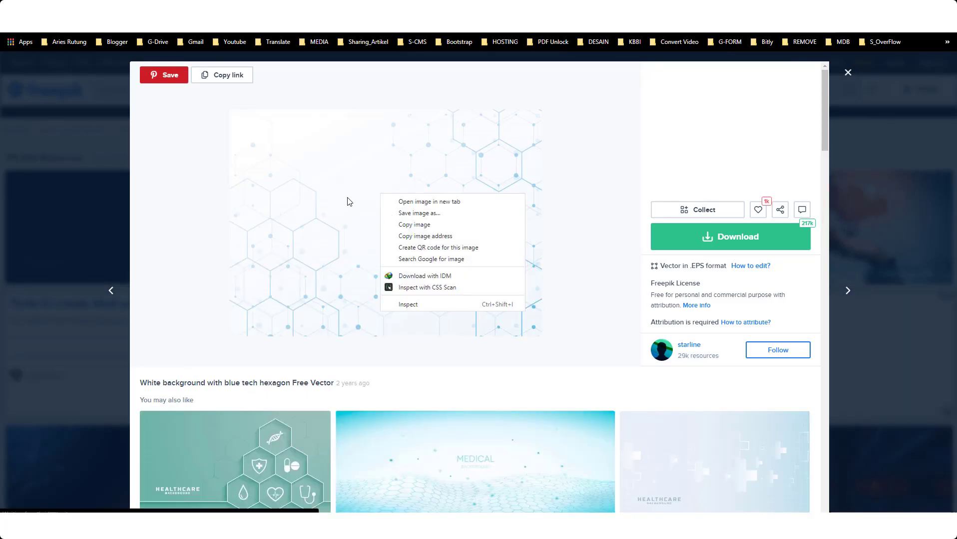
left_click(411, 238)
In the app editor's SCSS, replace the nth-child(11) background-image URL with the copied address, set its background-size to cover, and save.
left_click(125, 10)
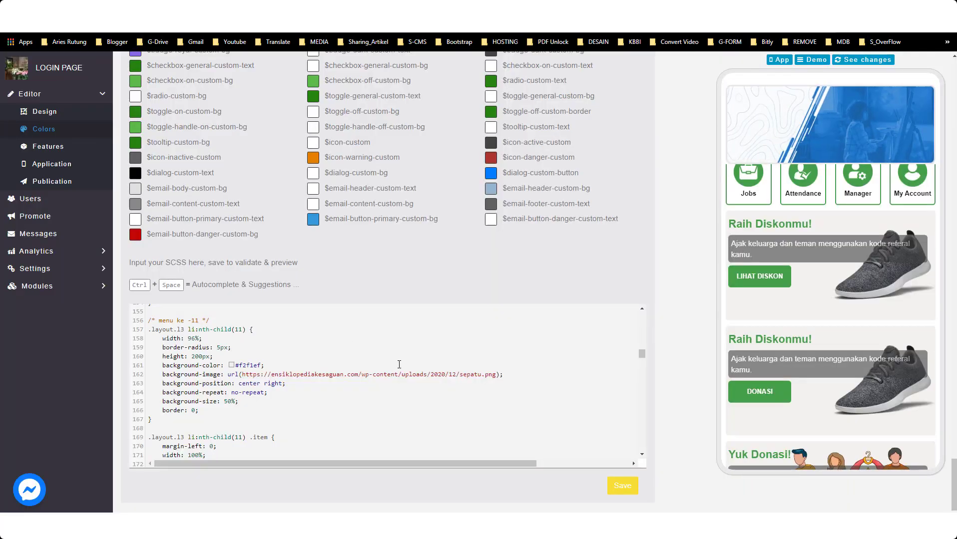
left_click_drag(496, 375, 243, 375)
key("ctrl+v")
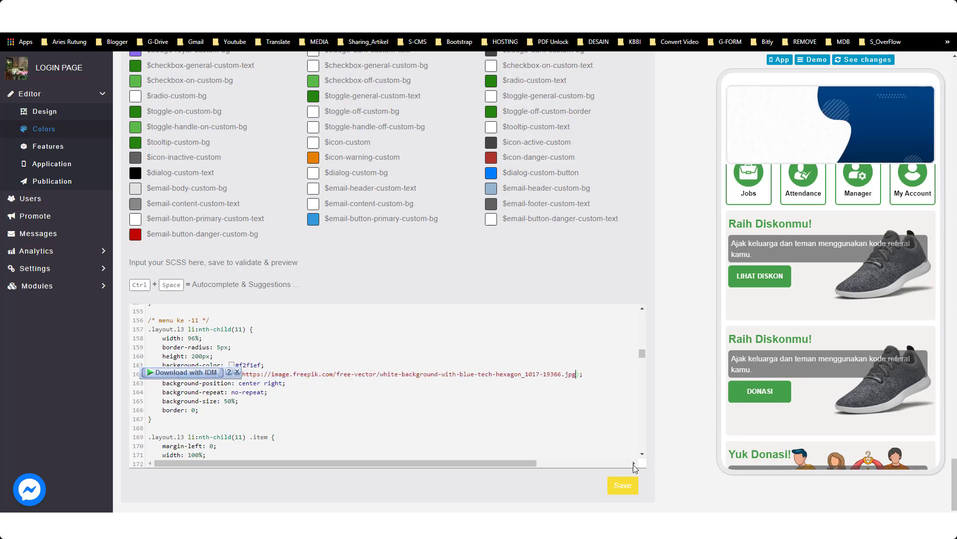
left_click(627, 492)
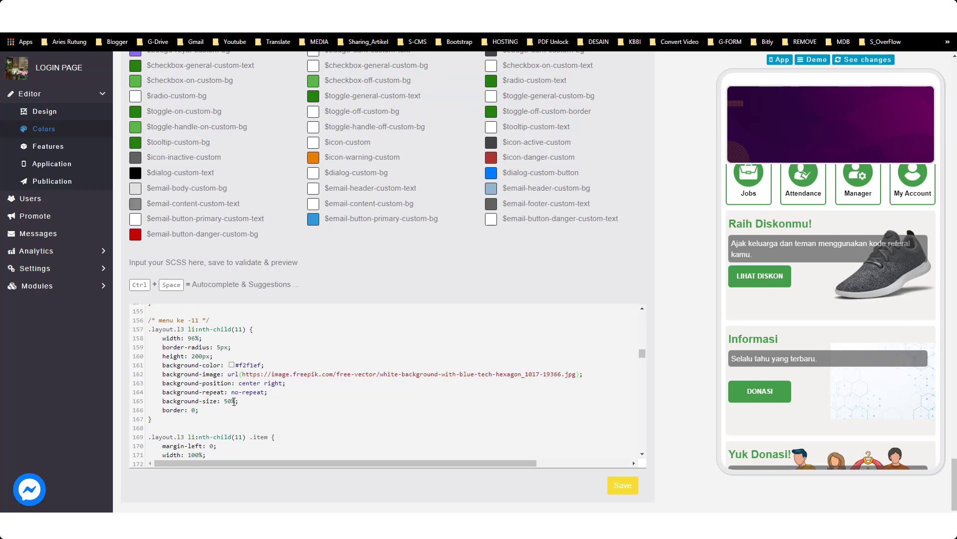
left_click_drag(235, 402, 226, 402)
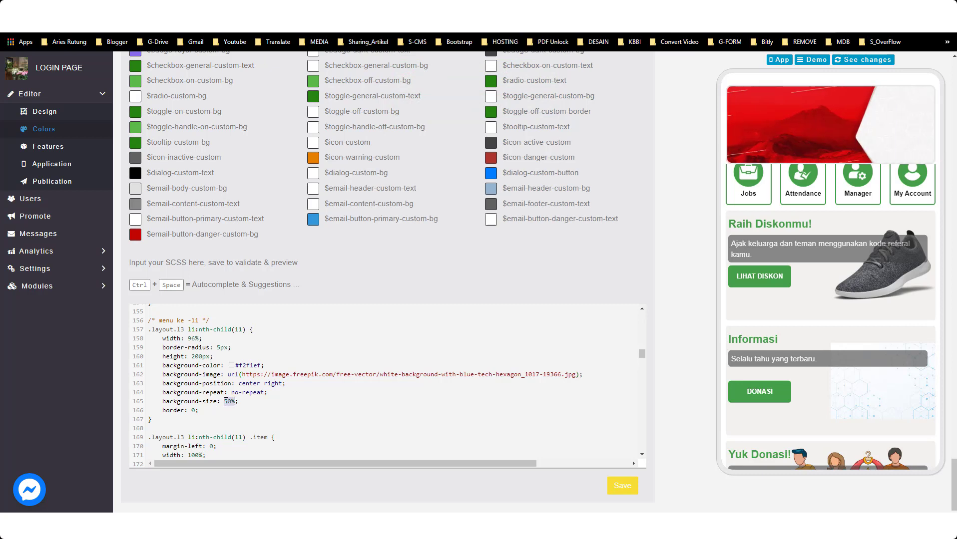
type("10")
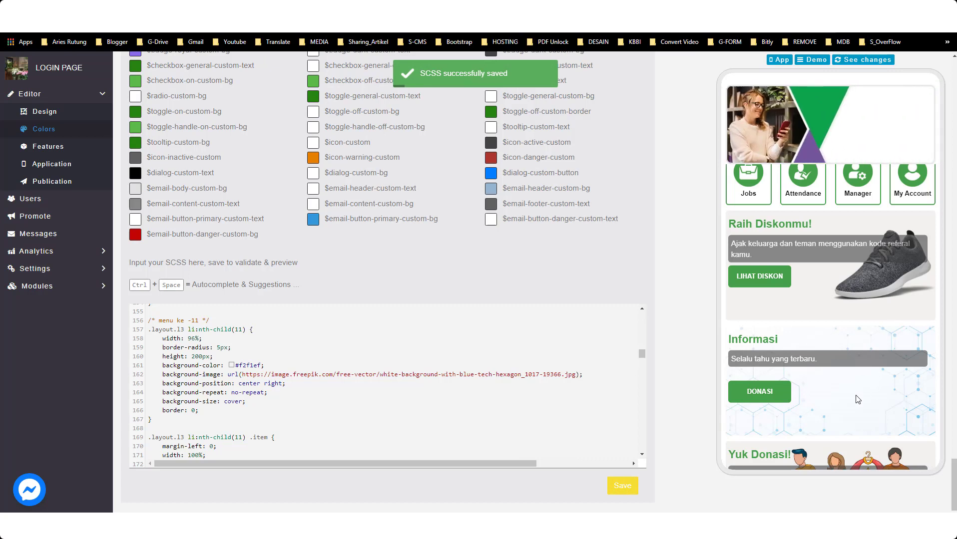
Examine the Informasi banner and its neighbours in the app preview, then review the nth-child(10) rules in the SCSS.
scroll(819, 400, "down", 2)
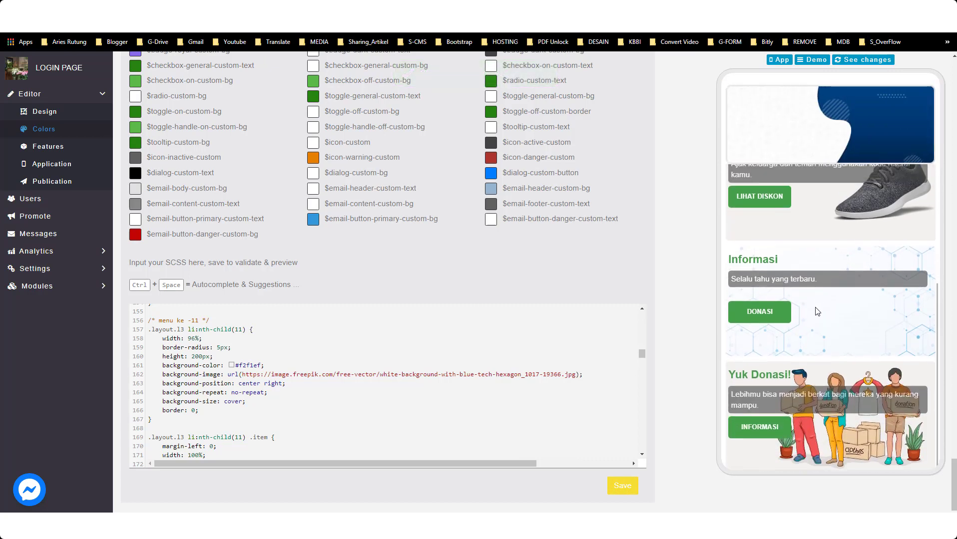
scroll(816, 345, "up", 2)
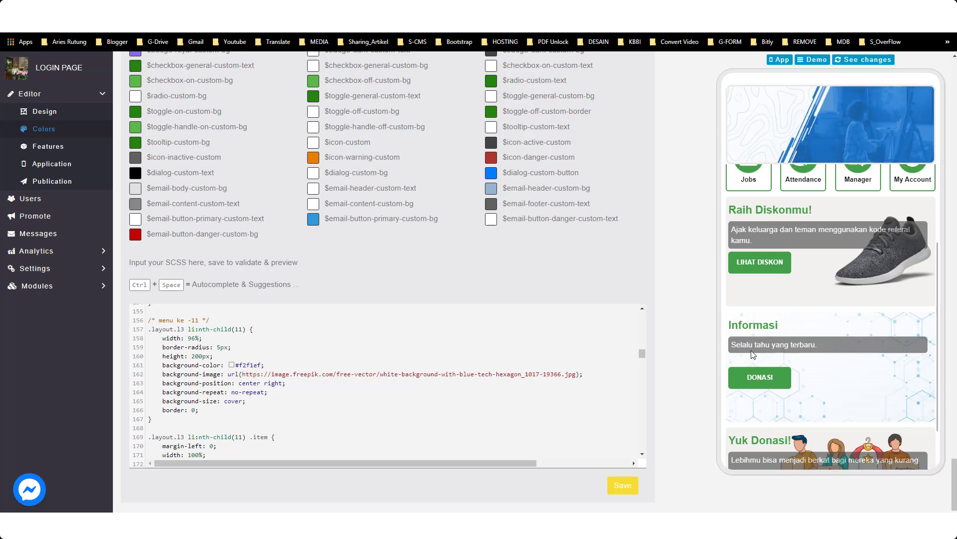
scroll(801, 325, "down", 2)
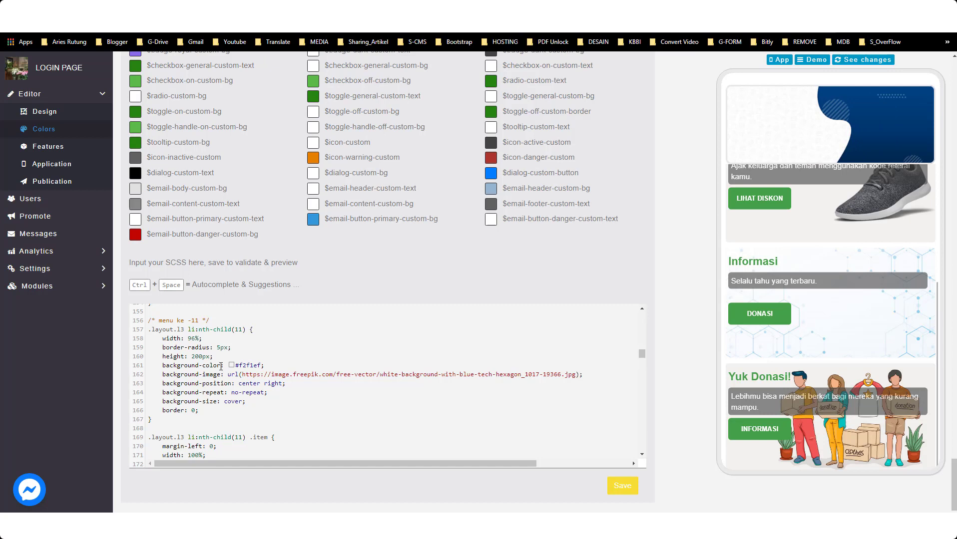
scroll(797, 331, "up", 5)
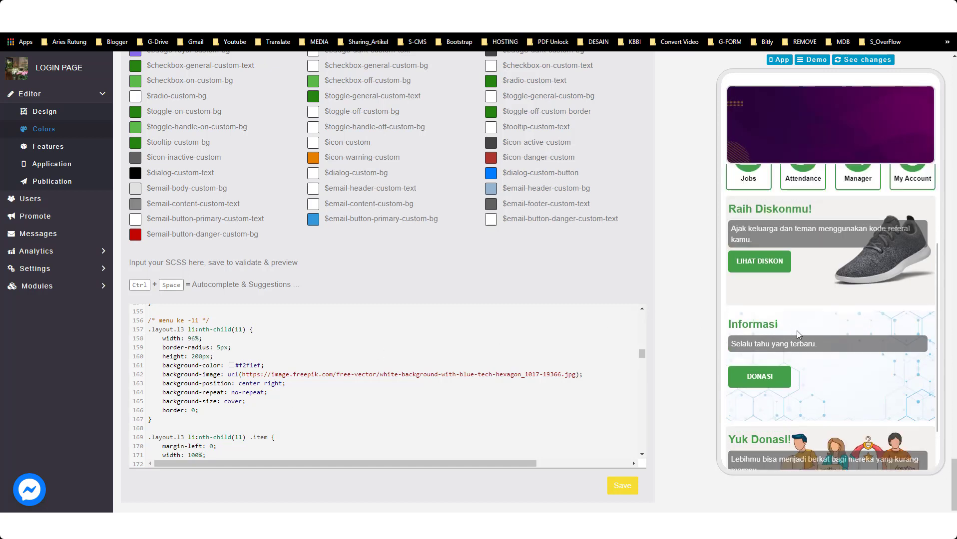
scroll(789, 322, "down", 1)
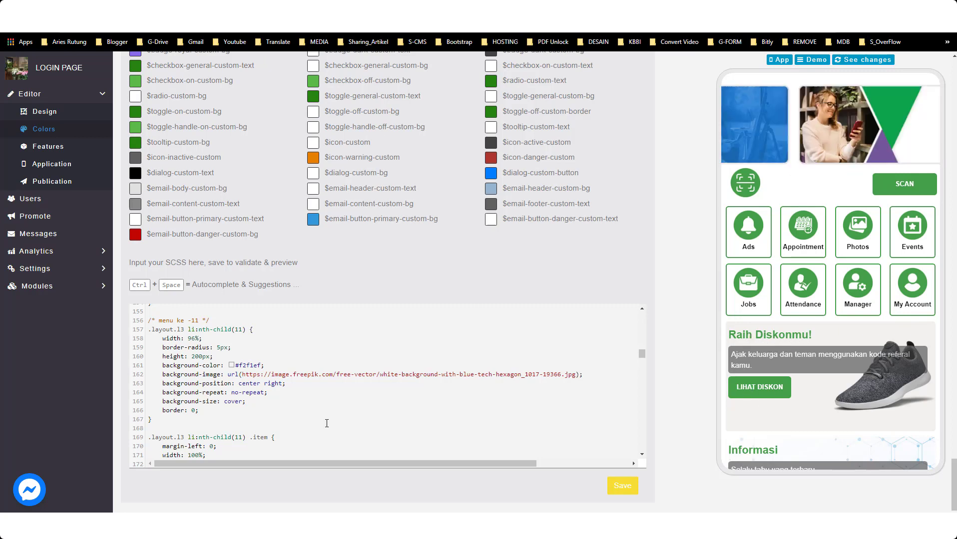
scroll(216, 365, "up", 2)
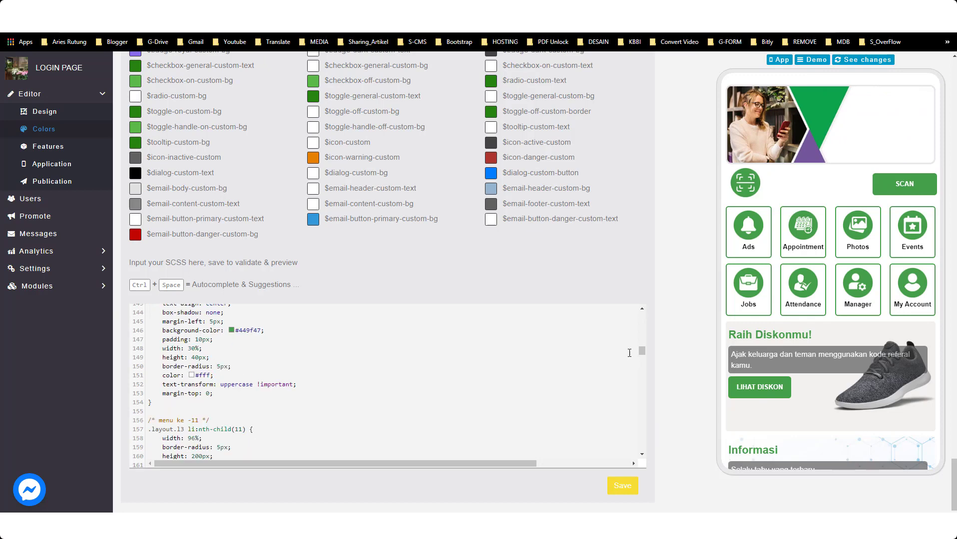
scroll(223, 366, "up", 4)
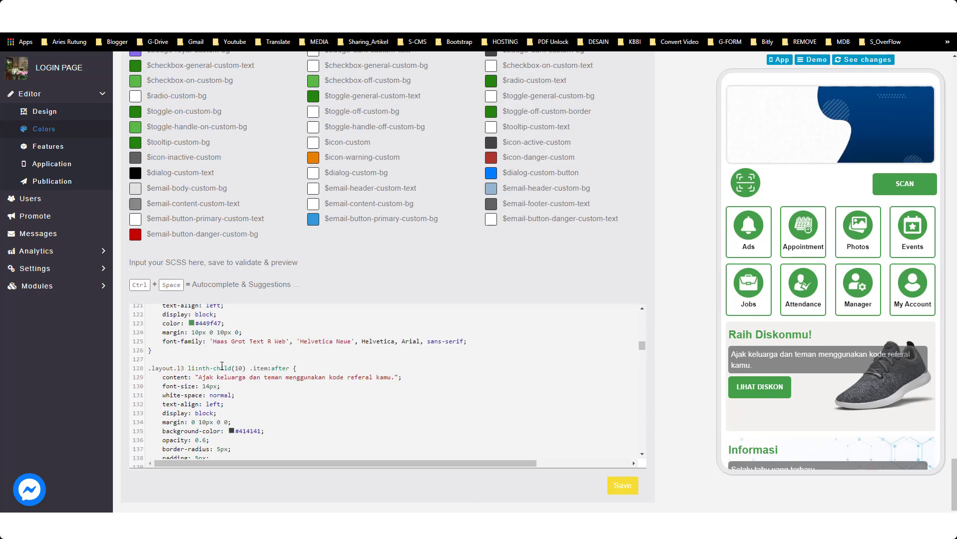
scroll(222, 366, "up", 3)
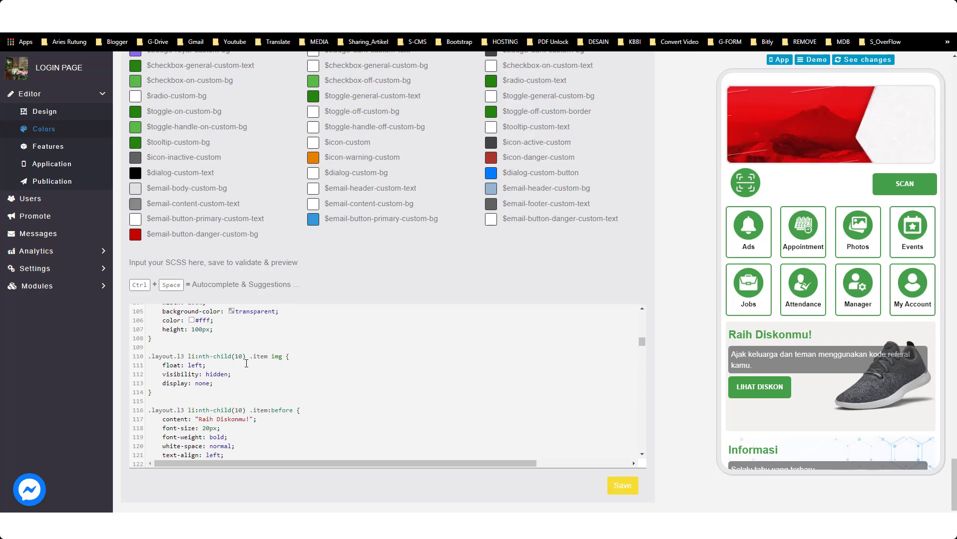
scroll(268, 428, "down", 5)
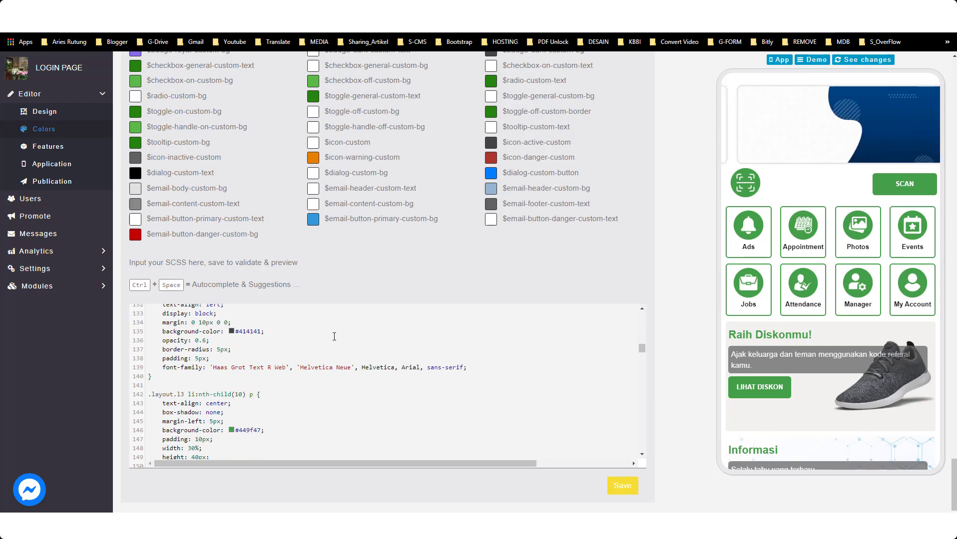
Add a Code Scan feature page to the app and try to move it to the Lihat Diskon page's place in the order.
scroll(458, 125, "up", 15)
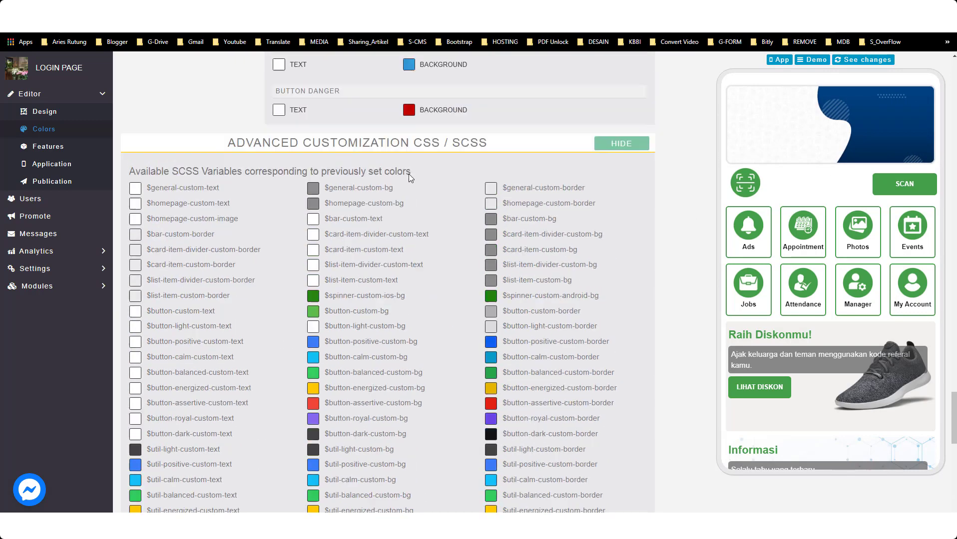
left_click_drag(954, 334, 952, 68)
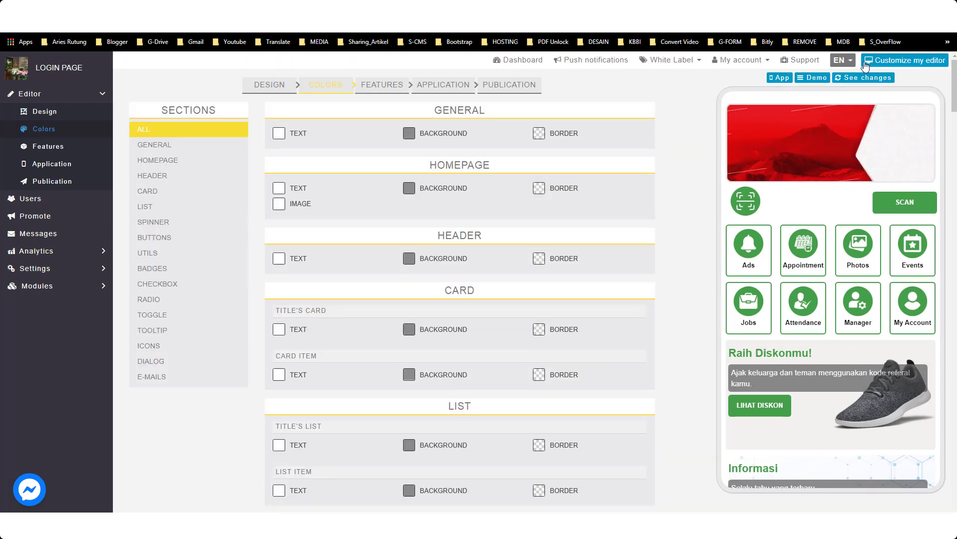
left_click(374, 86)
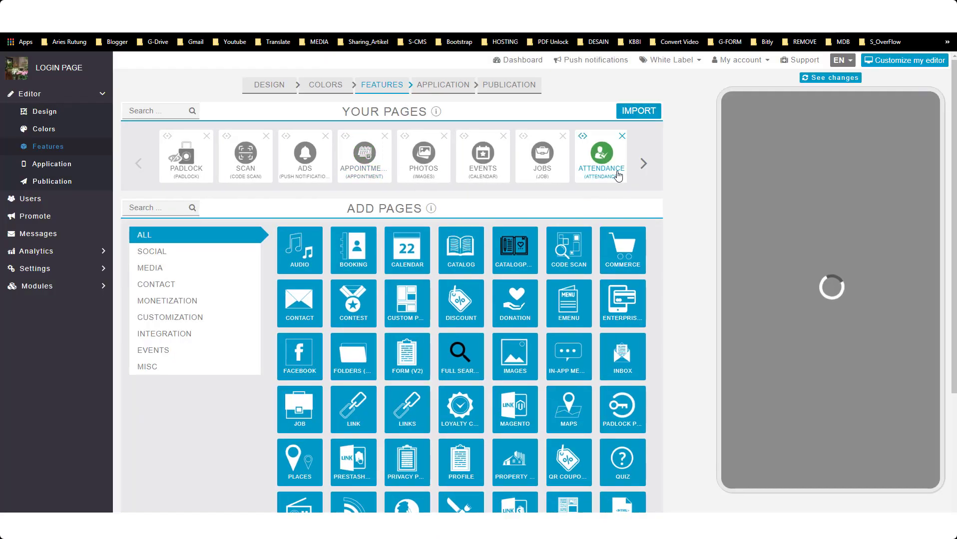
left_click(643, 164)
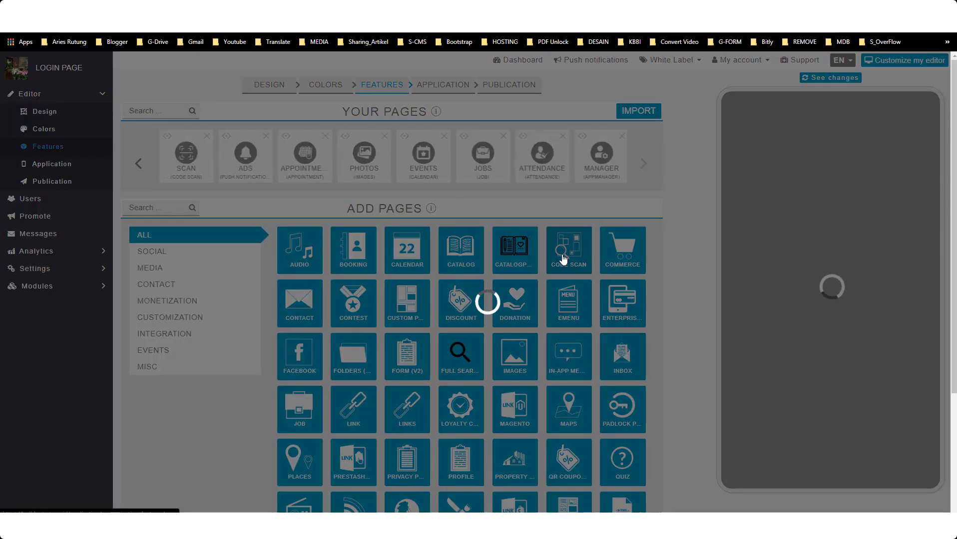
left_click(557, 257)
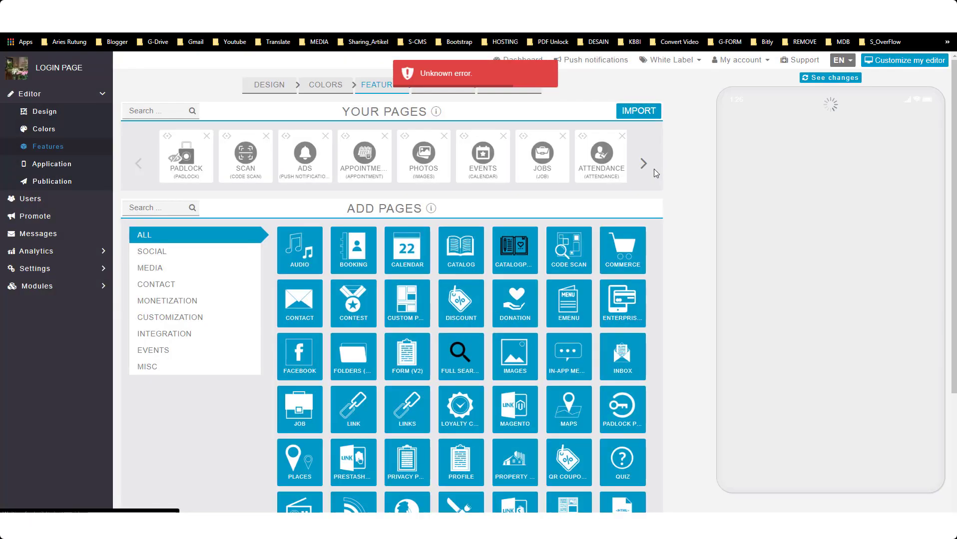
left_click(643, 165)
left_click(471, 141)
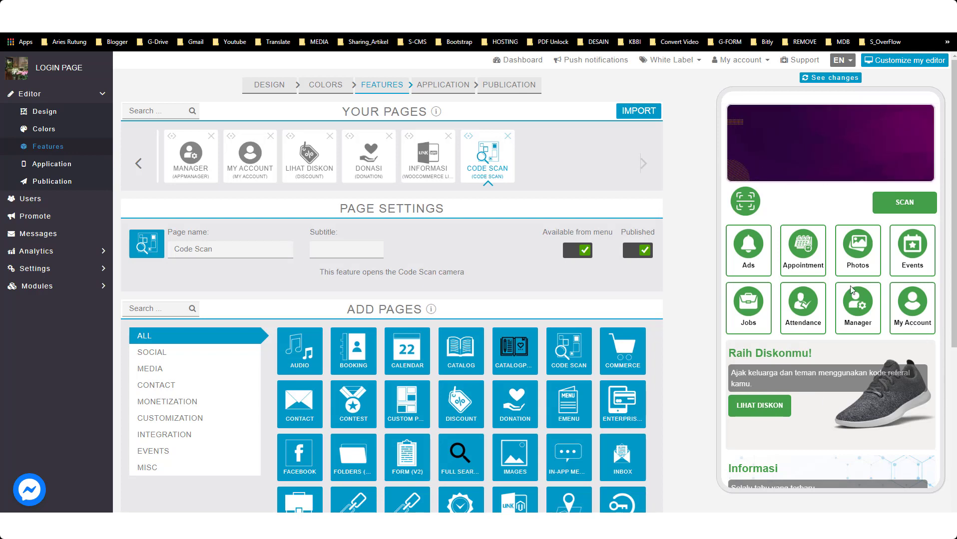
left_click_drag(470, 136, 299, 143)
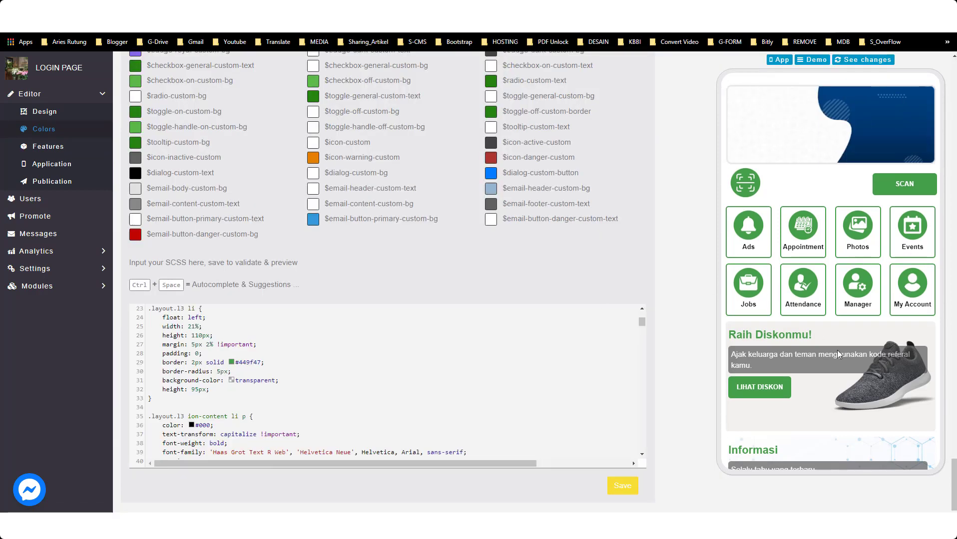
Check all homepage banners in the app preview from the colors editor.
scroll(837, 350, "down", 5)
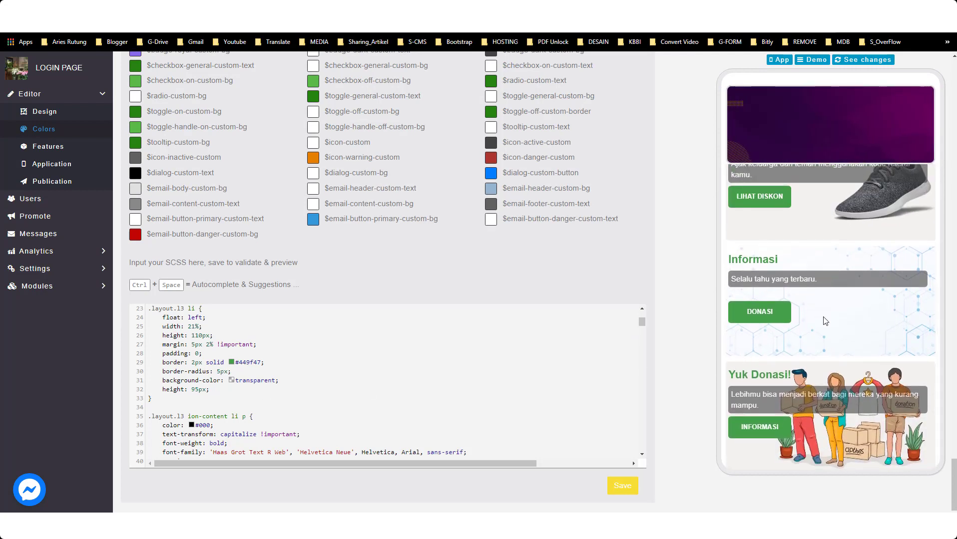
scroll(825, 320, "up", 5)
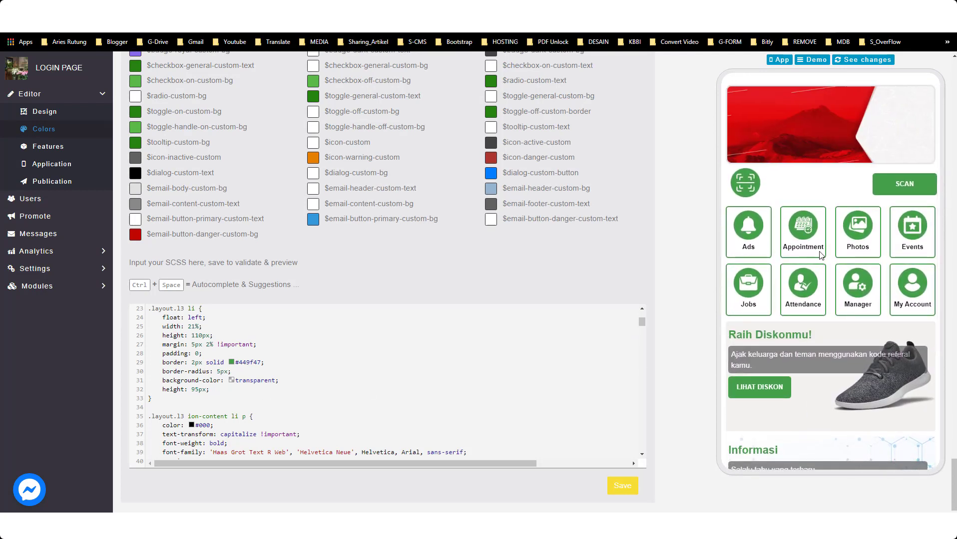